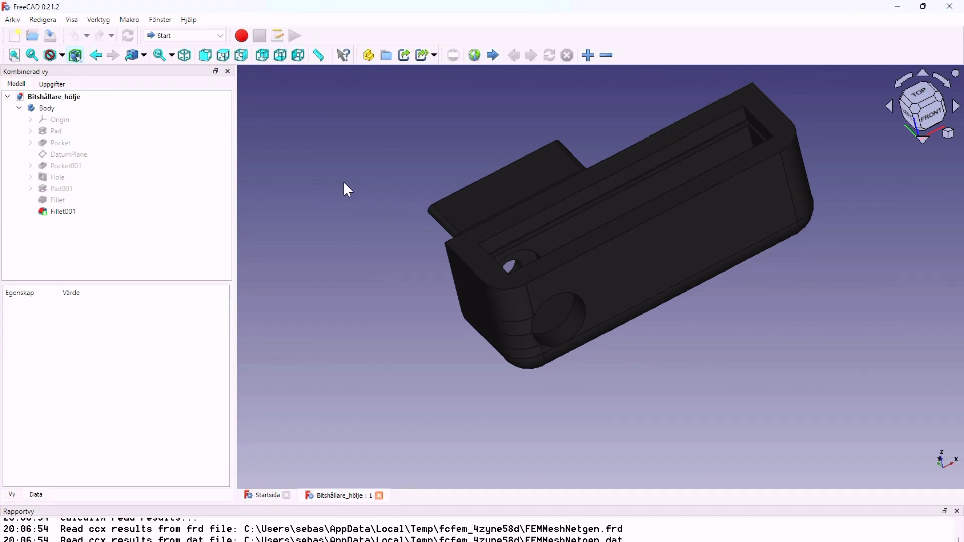
Open the workbench selector dropdown for the Bitshållare_hölje housing model.
{"action": "left_click", "coordinate": [224, 41]}
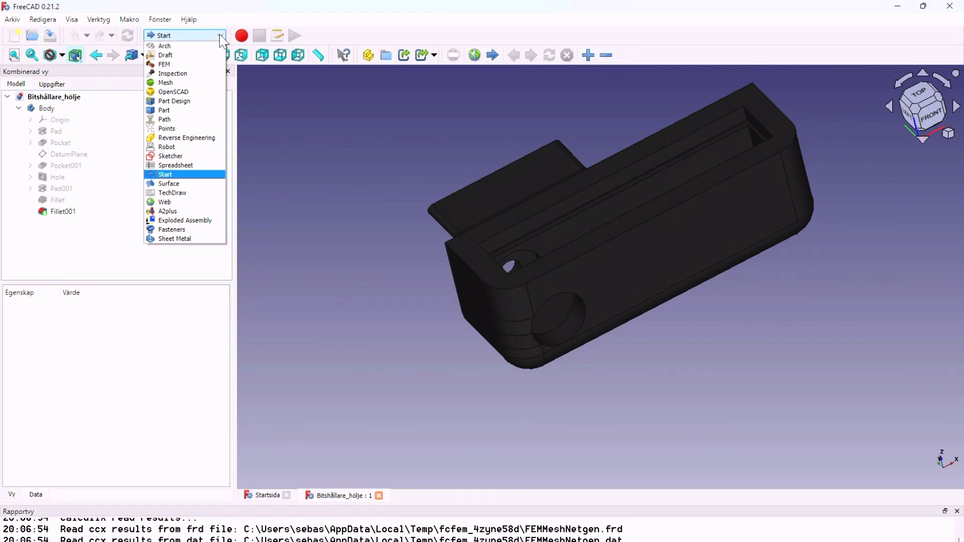
Switch to the FEM workbench, add an Analysis container, and add a solid material.
{"action": "left_click", "coordinate": [164, 64]}
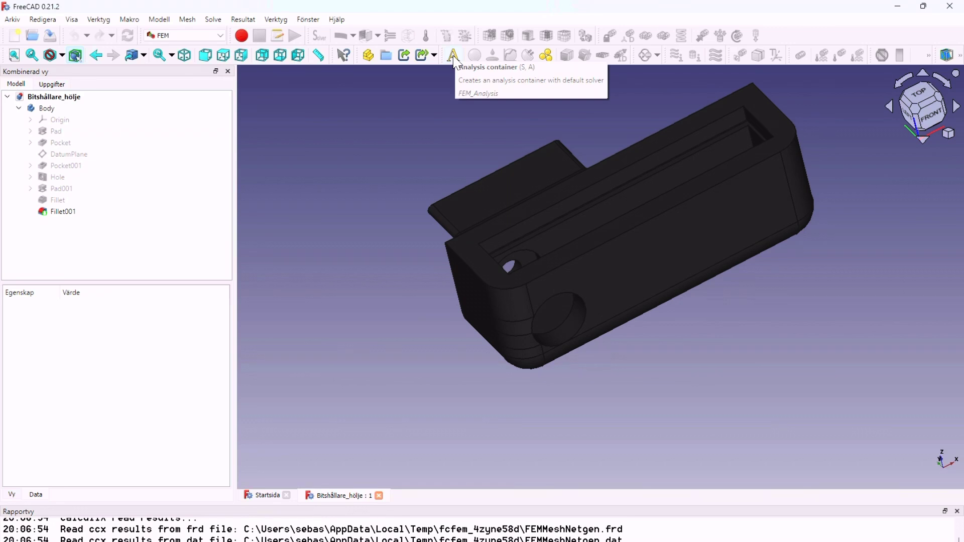
{"action": "left_click", "coordinate": [454, 56]}
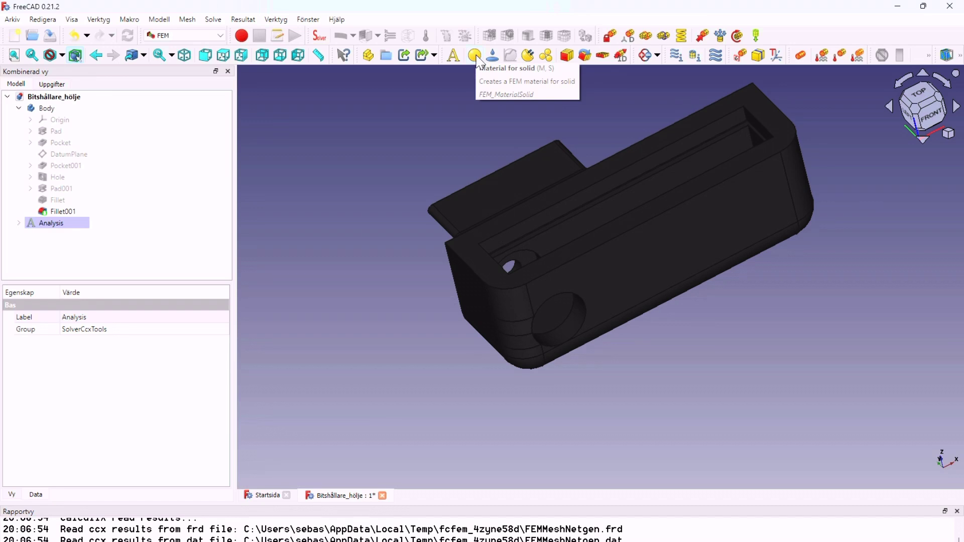
{"action": "left_click", "coordinate": [477, 59]}
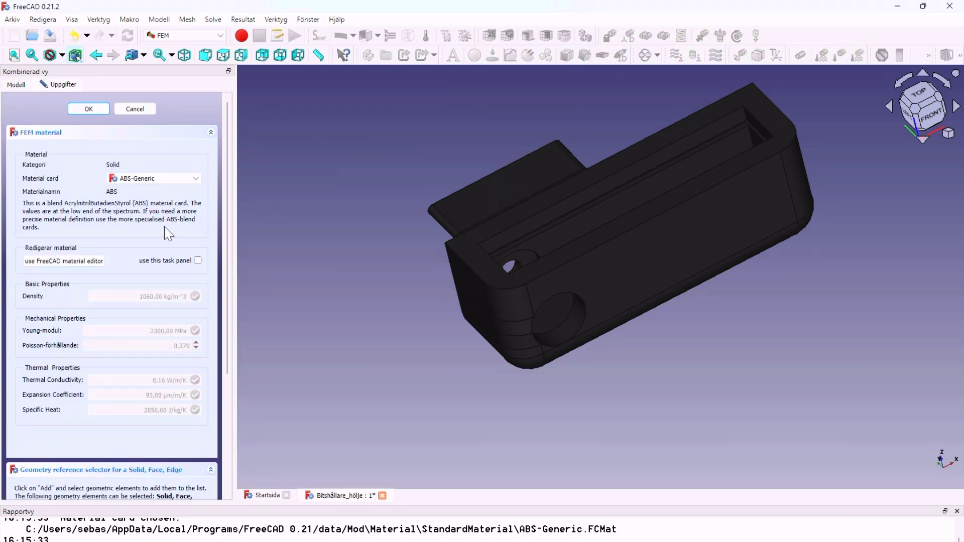
Choose PET-Generic as the material card.
{"action": "left_click", "coordinate": [196, 180]}
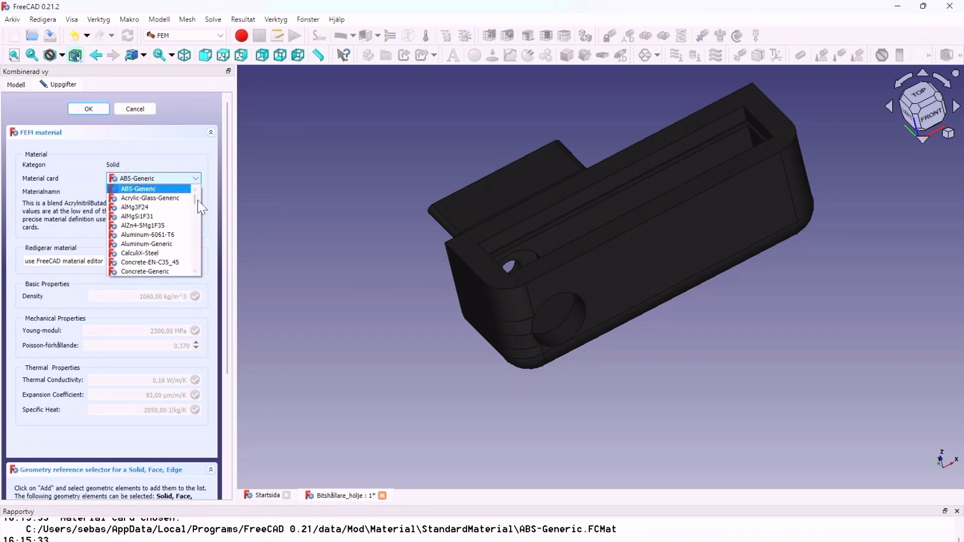
{"action": "left_click_drag", "start_coordinate": [196, 205], "coordinate": [201, 232]}
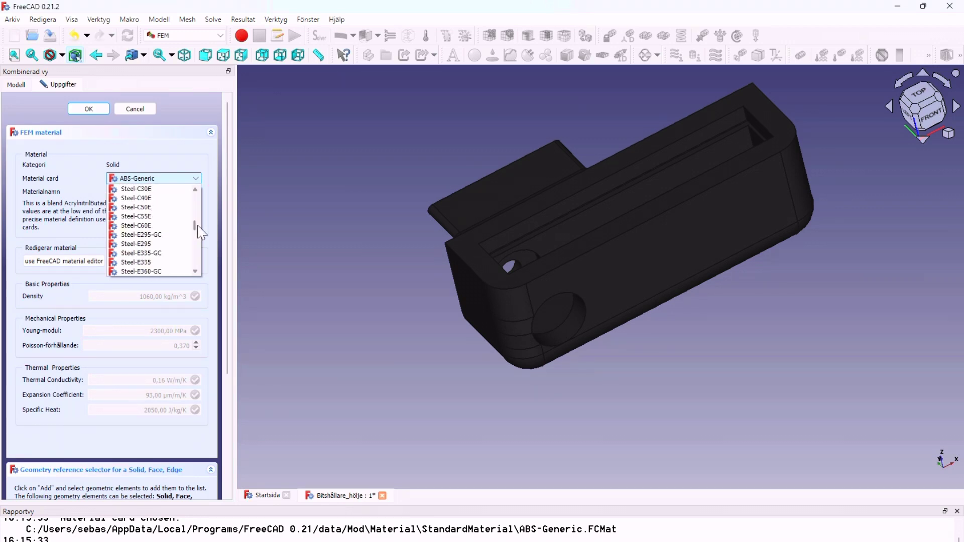
{"action": "left_click_drag", "start_coordinate": [201, 232], "coordinate": [198, 217]}
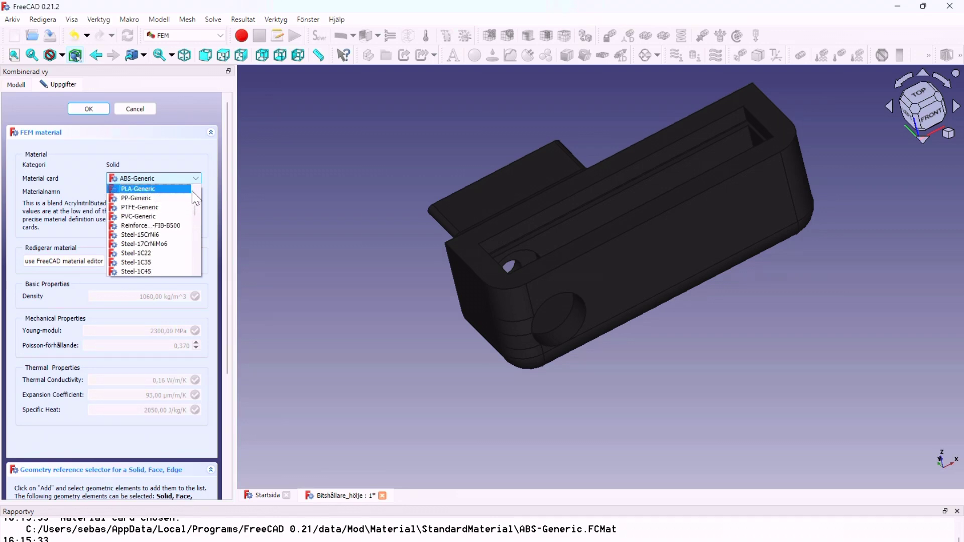
{"action": "left_click", "coordinate": [195, 190]}
{"action": "left_click", "coordinate": [195, 191]}
{"action": "left_click", "coordinate": [156, 207]}
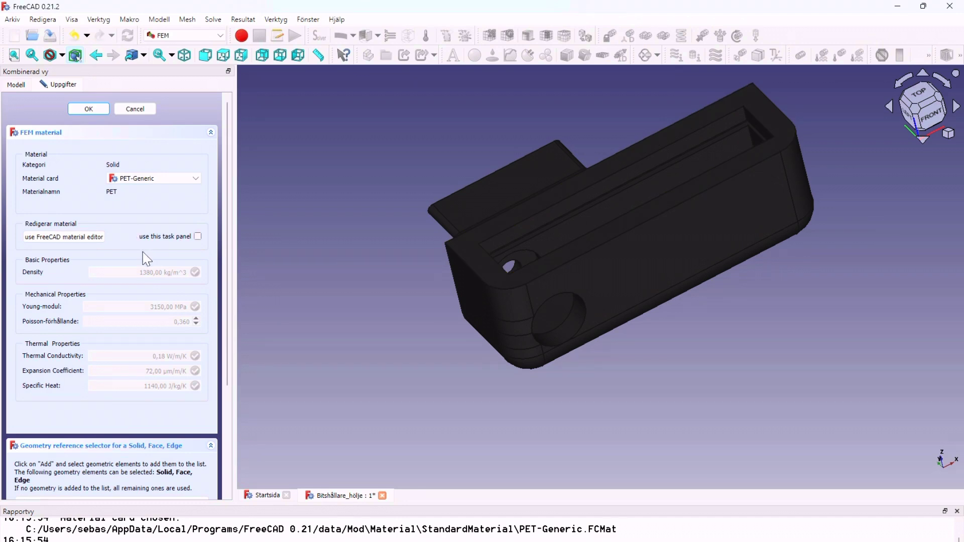
Toggle panel editing of material properties, then open the full FreeCAD material editor.
{"action": "left_click", "coordinate": [198, 237]}
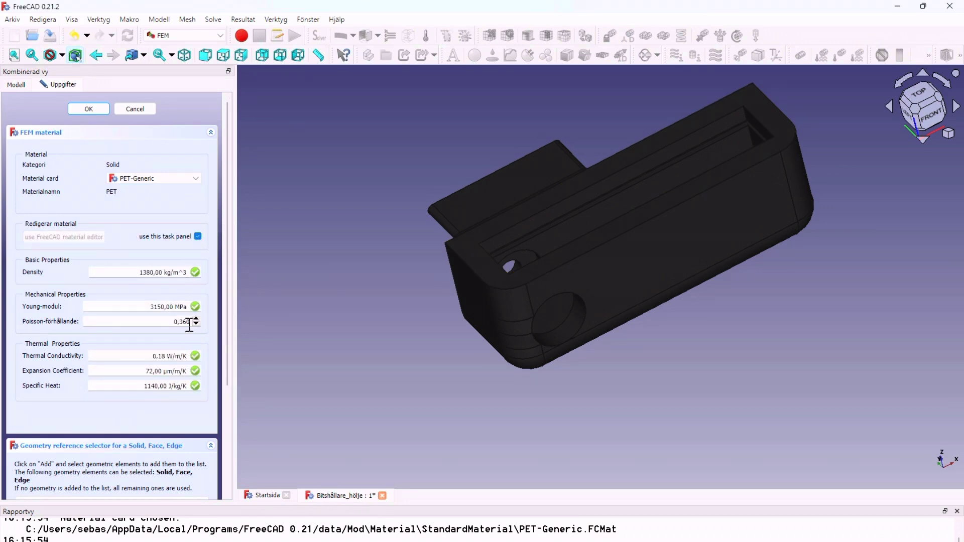
{"action": "left_click", "coordinate": [198, 236]}
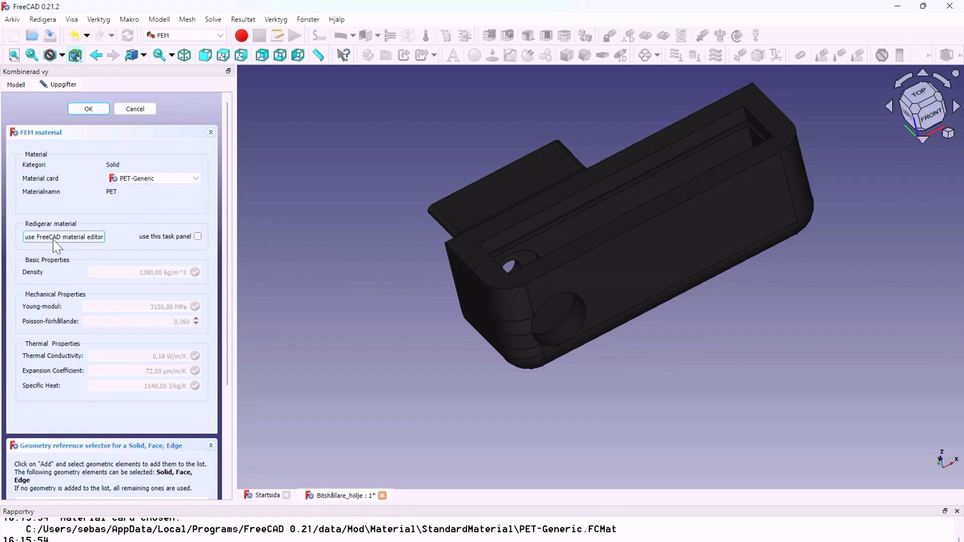
{"action": "left_click", "coordinate": [84, 242]}
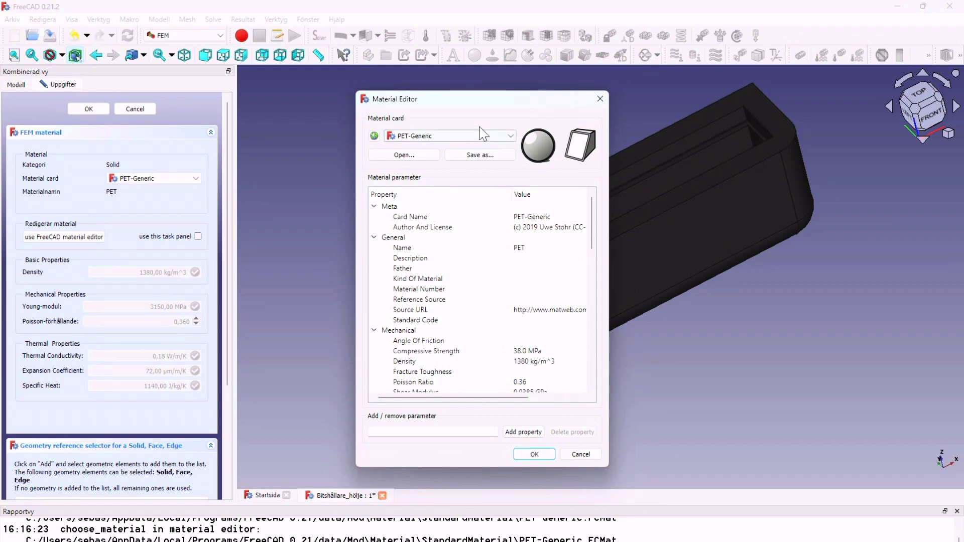
{"action": "mouse_move", "coordinate": [594, 231]}
{"action": "left_mouse_down"}
{"action": "mouse_move", "coordinate": [590, 295]}
{"action": "mouse_move", "coordinate": [587, 255]}
{"action": "left_mouse_up"}
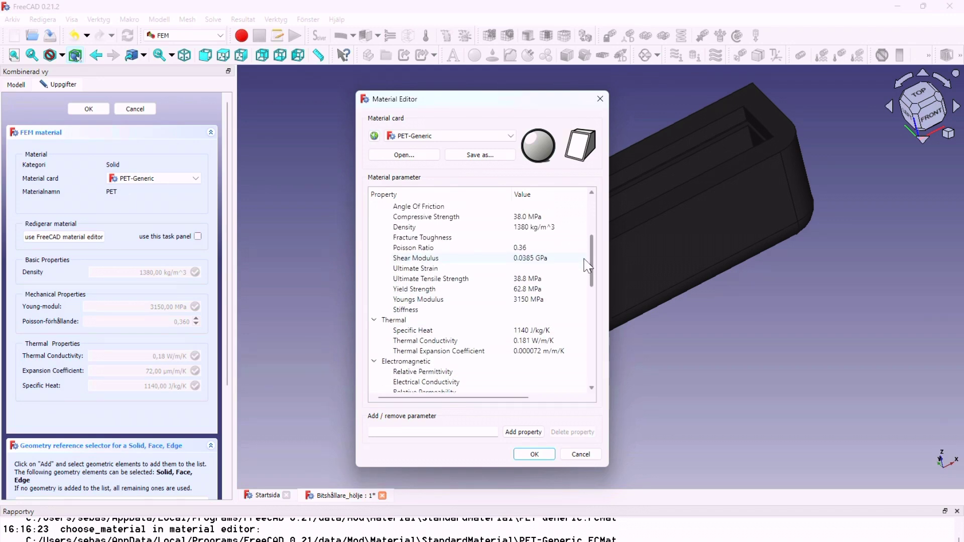
{"action": "left_click_drag", "start_coordinate": [588, 255], "coordinate": [589, 244]}
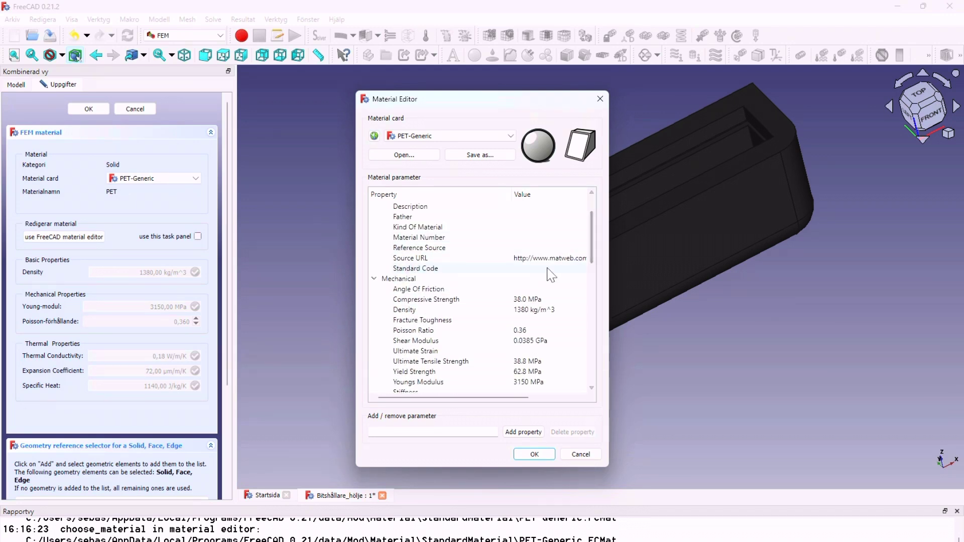
{"action": "double_click", "coordinate": [524, 299]}
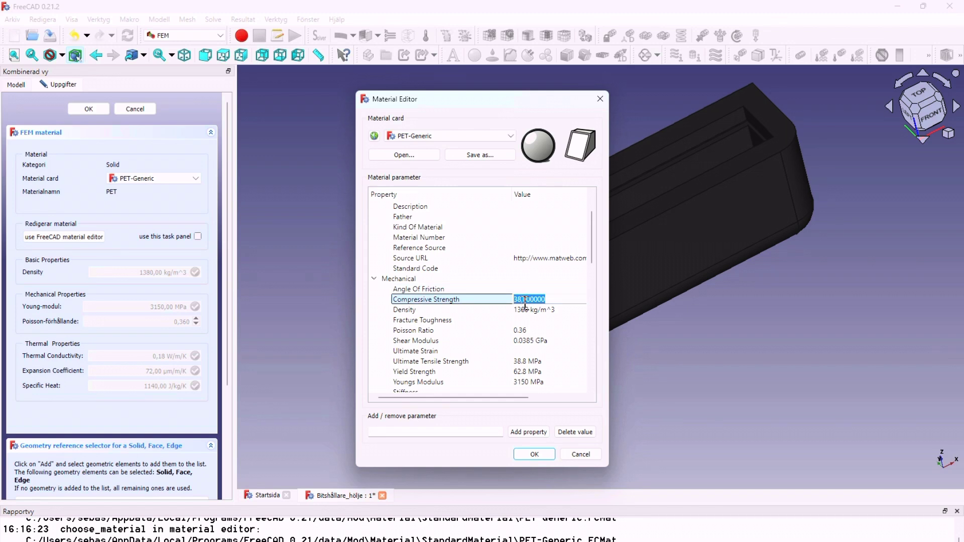
{"action": "left_click", "coordinate": [553, 299]}
{"action": "left_click", "coordinate": [512, 136]}
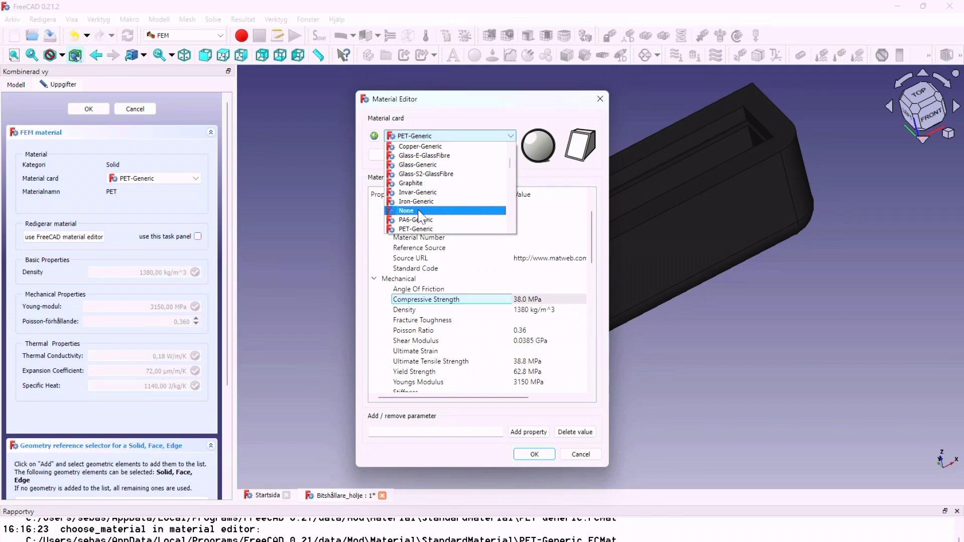
{"action": "left_click", "coordinate": [490, 115]}
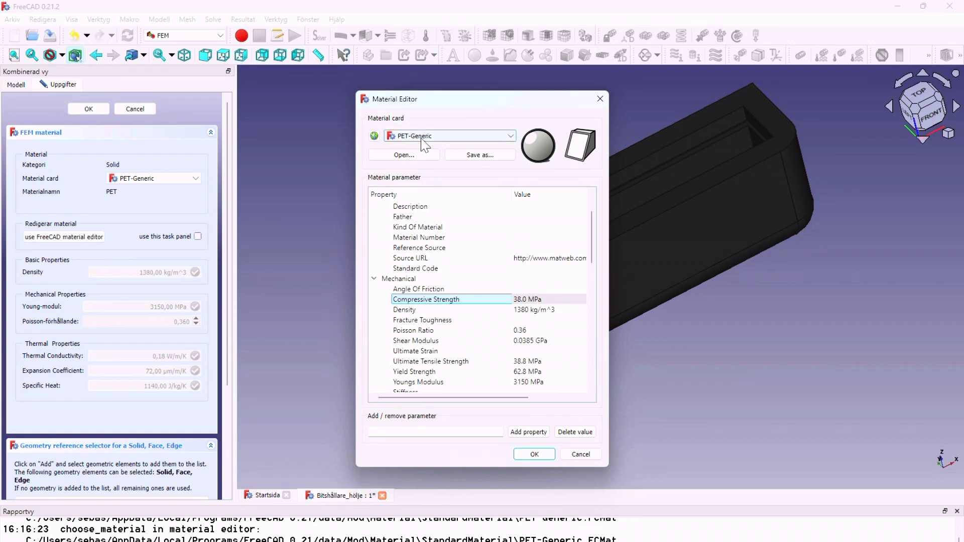
{"action": "left_click", "coordinate": [535, 454]}
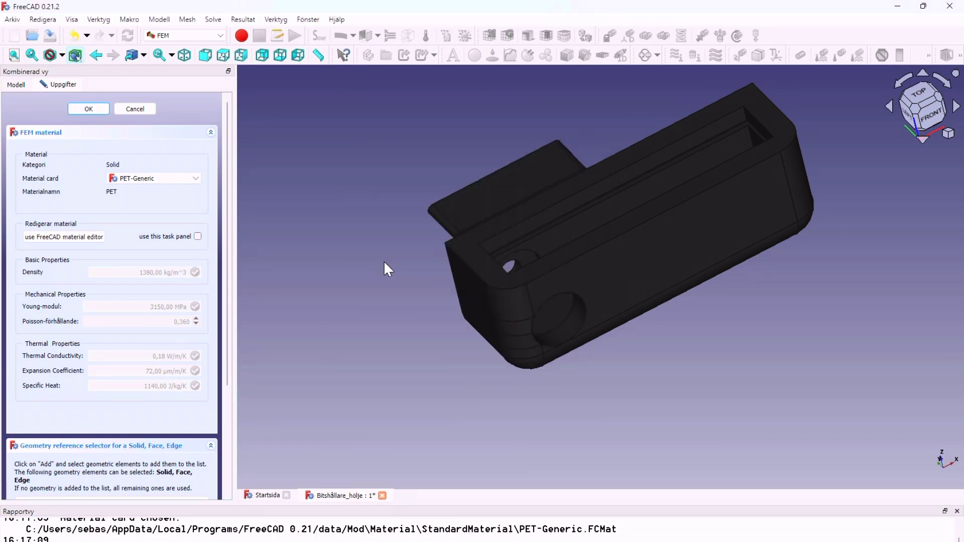
Apply the PET-Generic material, orbit around the housing, and begin a fixed support constraint.
{"action": "left_click", "coordinate": [88, 110]}
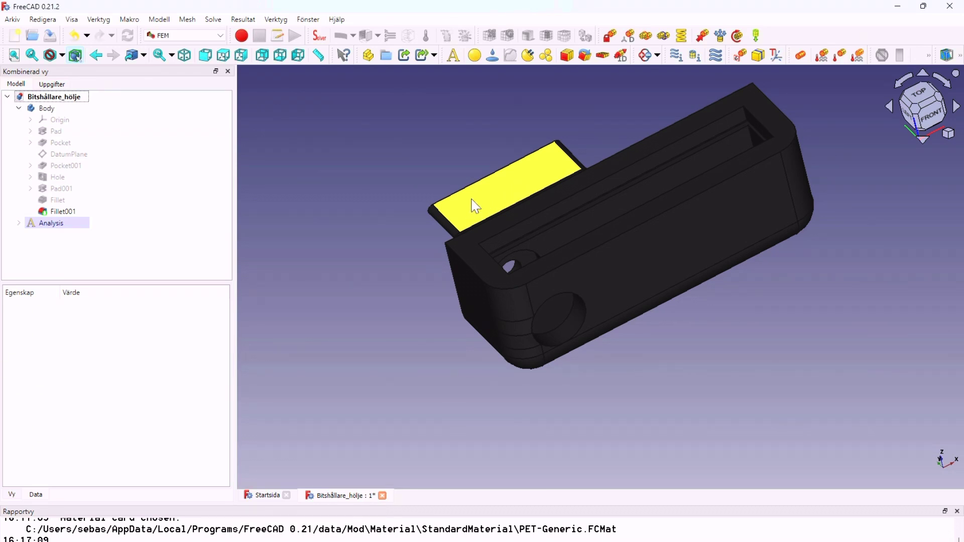
{"action": "mouse_move", "coordinate": [396, 220]}
{"action": "middle_mouse_down"}
{"action": "mouse_move", "coordinate": [409, 237]}
{"action": "mouse_move", "coordinate": [493, 218]}
{"action": "mouse_move", "coordinate": [620, 225]}
{"action": "middle_mouse_up"}
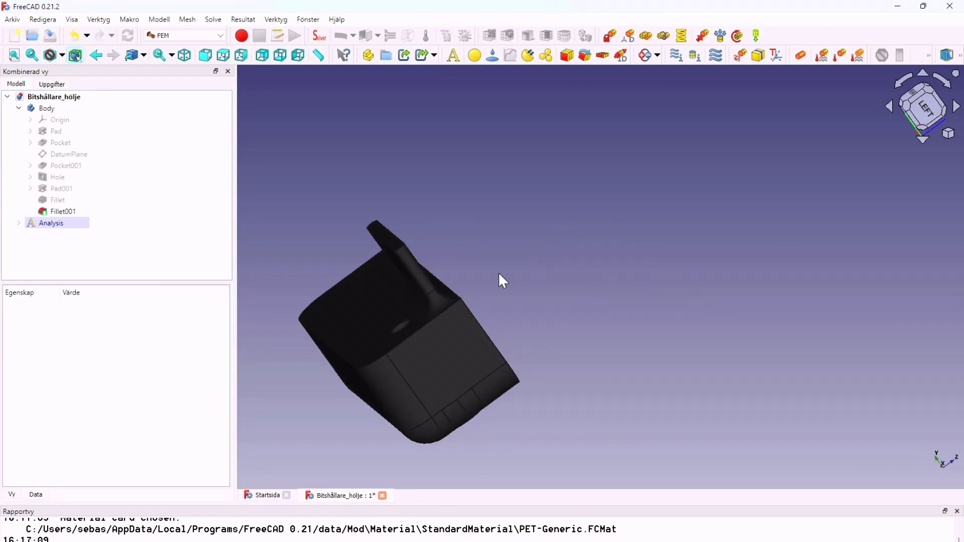
{"action": "mouse_move", "coordinate": [518, 172]}
{"action": "middle_mouse_down"}
{"action": "mouse_move", "coordinate": [495, 194]}
{"action": "mouse_move", "coordinate": [633, 166]}
{"action": "mouse_move", "coordinate": [568, 197]}
{"action": "middle_mouse_up"}
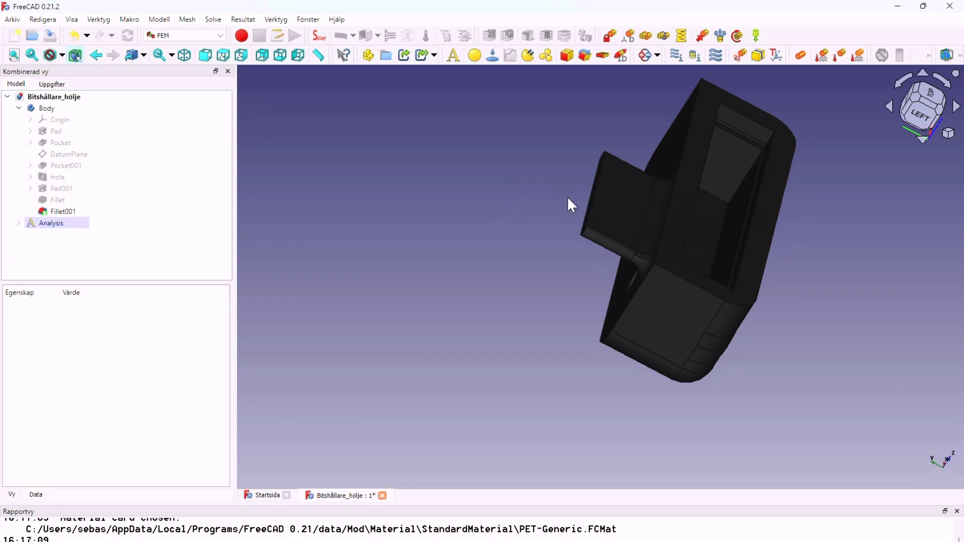
{"action": "scroll", "coordinate": [563, 245], "scroll_direction": "down", "scroll_amount": 2}
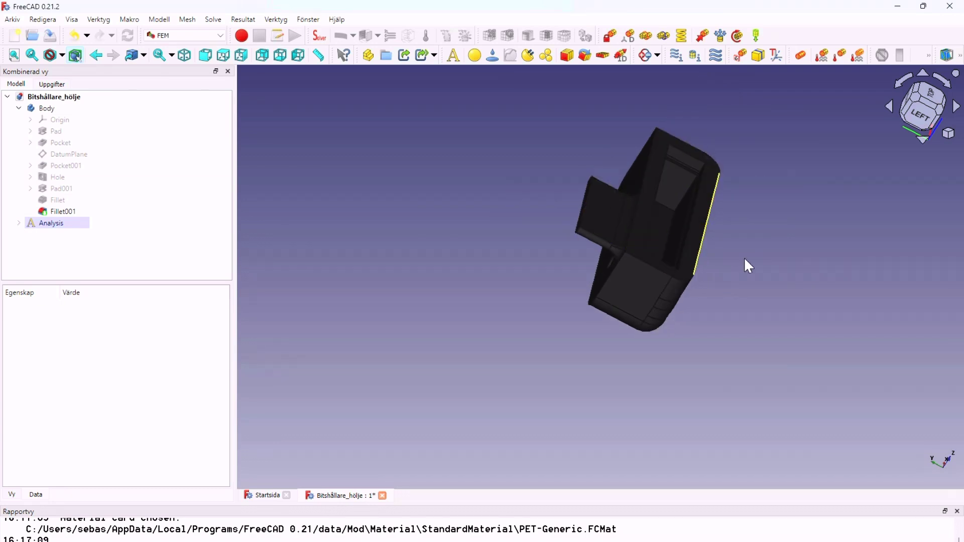
{"action": "mouse_move", "coordinate": [756, 258]}
{"action": "middle_mouse_down"}
{"action": "mouse_move", "coordinate": [773, 233]}
{"action": "mouse_move", "coordinate": [675, 256]}
{"action": "middle_mouse_up"}
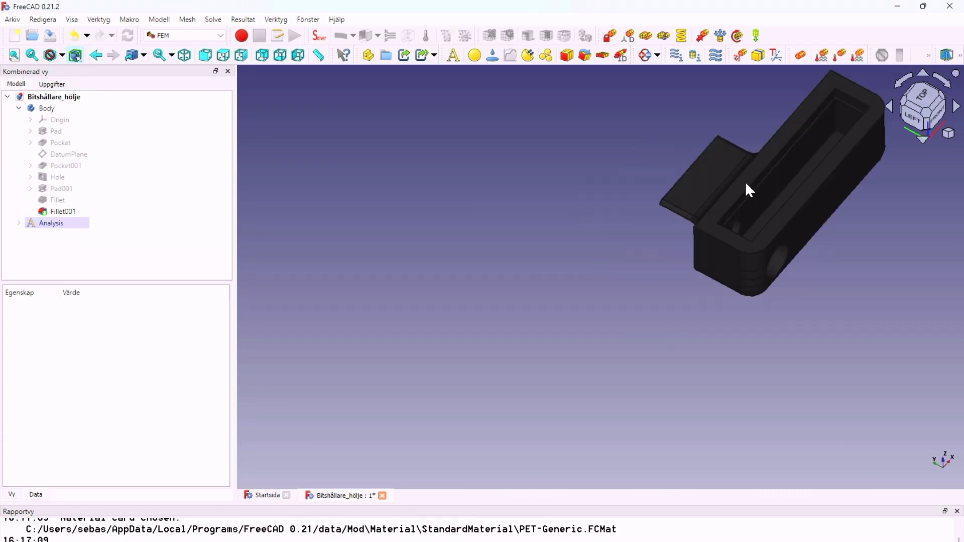
{"action": "scroll", "coordinate": [749, 190], "scroll_direction": "up", "scroll_amount": 4}
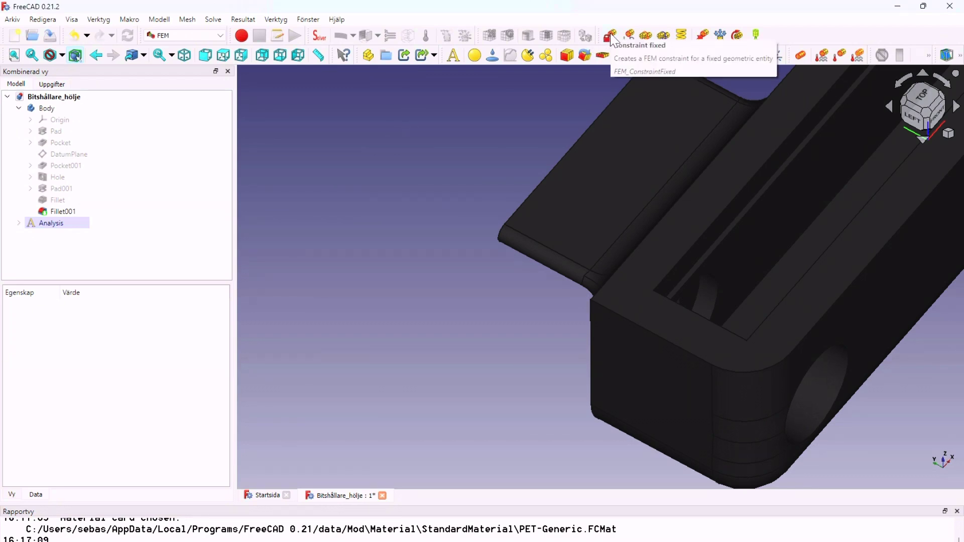
{"action": "left_click", "coordinate": [611, 36]}
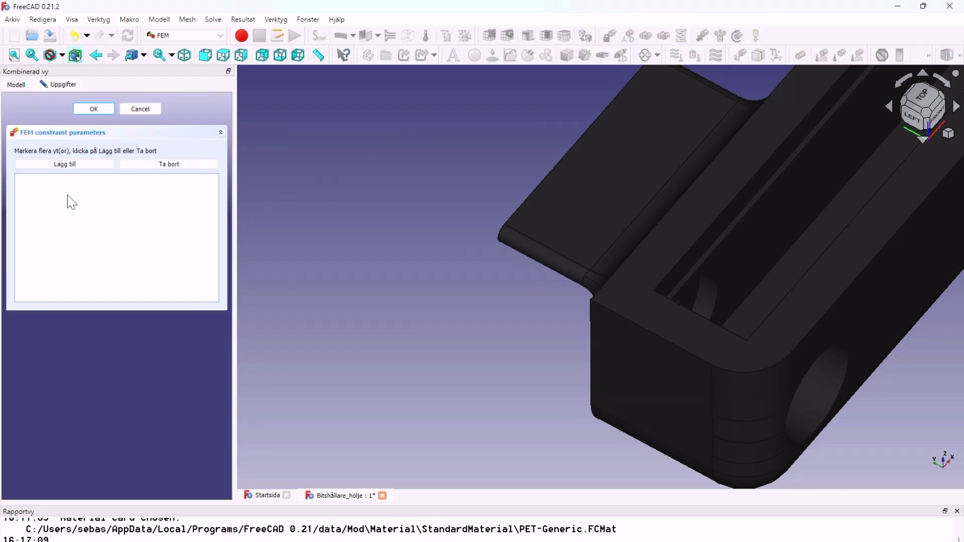
Add the small slot face and the rear Face28 as fixed faces.
{"action": "left_click", "coordinate": [63, 165]}
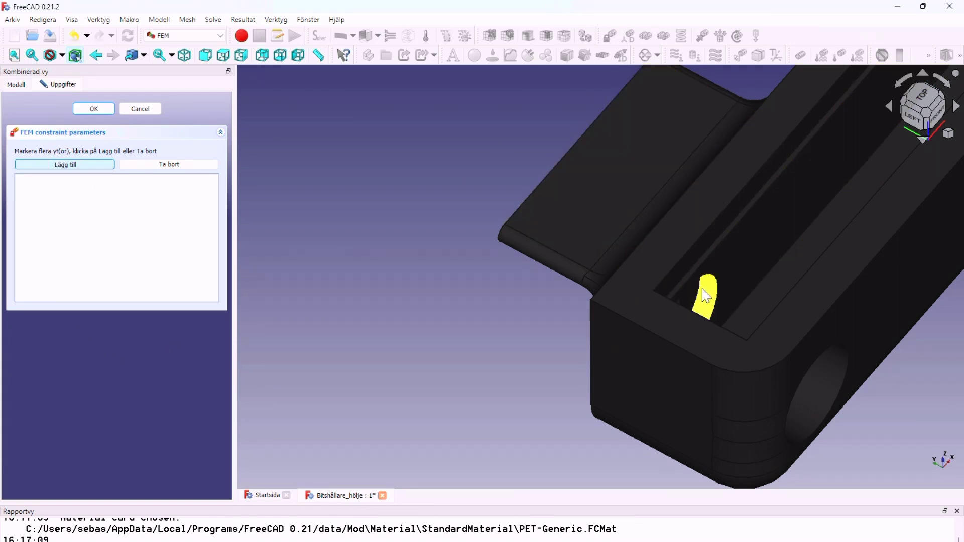
{"action": "left_click", "coordinate": [691, 295]}
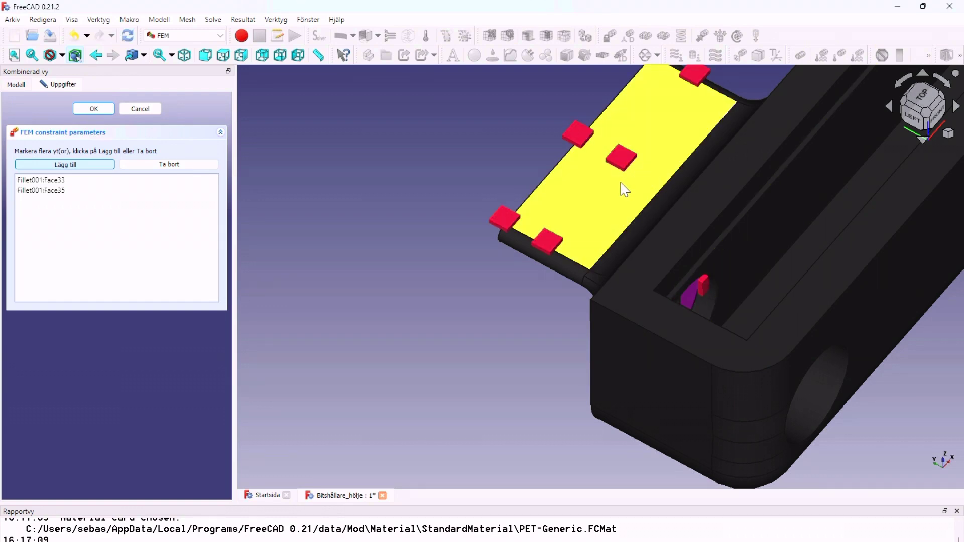
{"action": "scroll", "coordinate": [610, 171], "scroll_direction": "down", "scroll_amount": 3}
{"action": "middle_click_drag", "start_coordinate": [553, 216], "coordinate": [716, 221]}
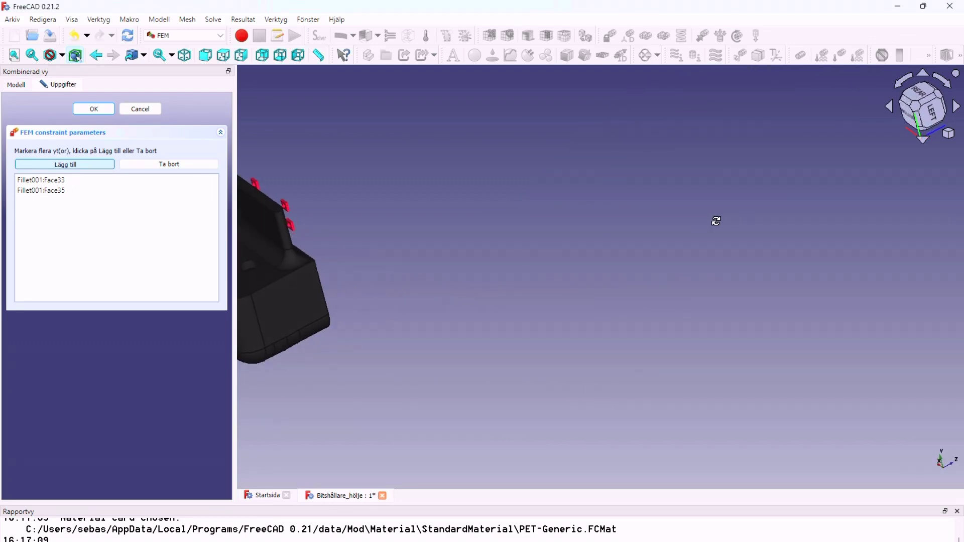
{"action": "left_click", "coordinate": [259, 223]}
Check the fixed faces, then confirm the Face33, Face35, Face28 fixed constraint.
{"action": "scroll", "coordinate": [510, 222], "scroll_direction": "down", "scroll_amount": 2}
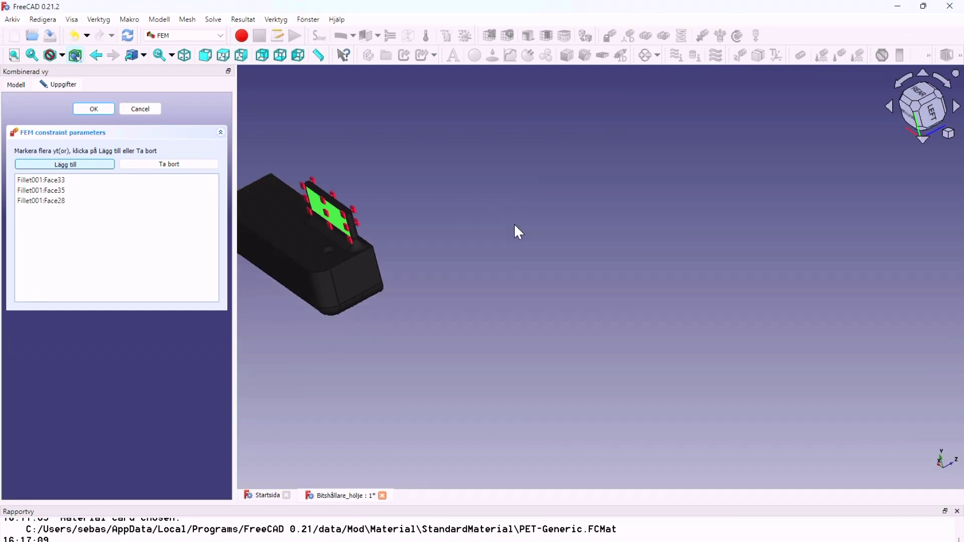
{"action": "scroll", "coordinate": [553, 254], "scroll_direction": "down", "scroll_amount": 1}
{"action": "mouse_move", "coordinate": [563, 267]}
{"action": "middle_mouse_down"}
{"action": "mouse_move", "coordinate": [511, 210]}
{"action": "mouse_move", "coordinate": [444, 209]}
{"action": "mouse_move", "coordinate": [406, 227]}
{"action": "middle_mouse_up"}
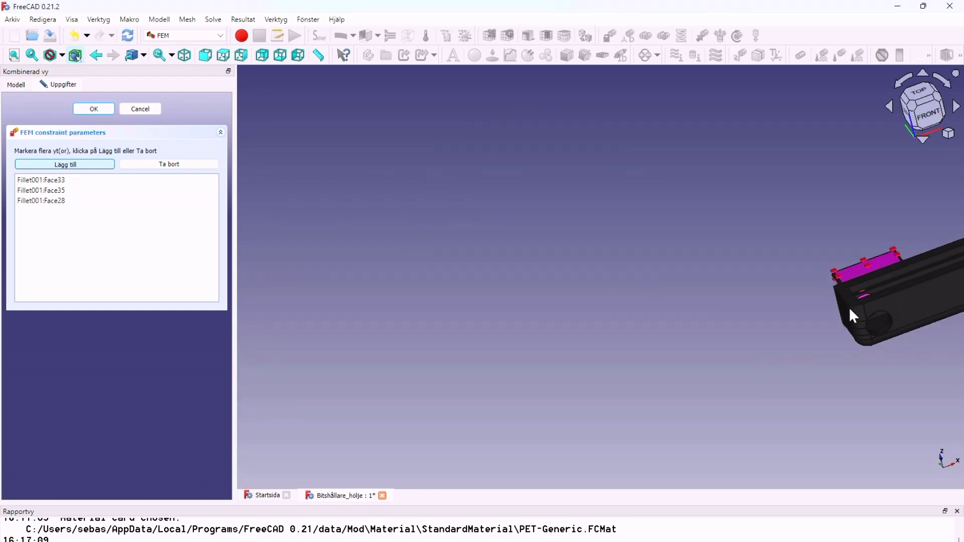
{"action": "scroll", "coordinate": [939, 286], "scroll_direction": "up", "scroll_amount": 2}
{"action": "scroll", "coordinate": [882, 276], "scroll_direction": "up", "scroll_amount": 2}
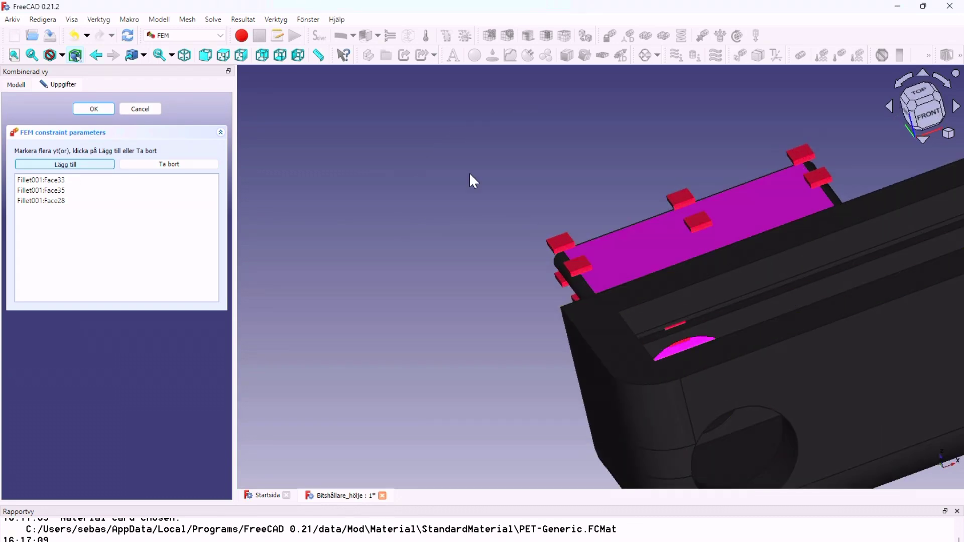
{"action": "middle_click_drag", "start_coordinate": [622, 141], "coordinate": [647, 149]}
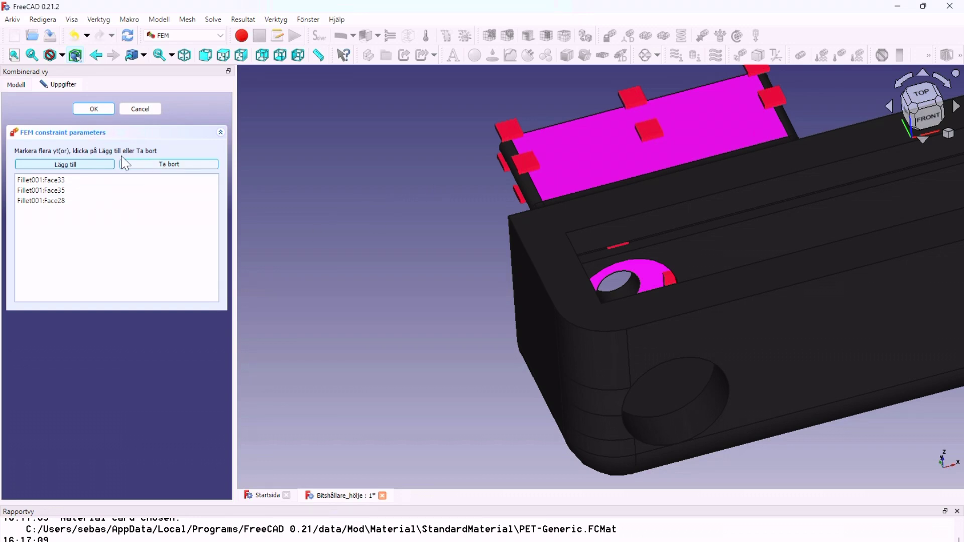
{"action": "left_click", "coordinate": [47, 202]}
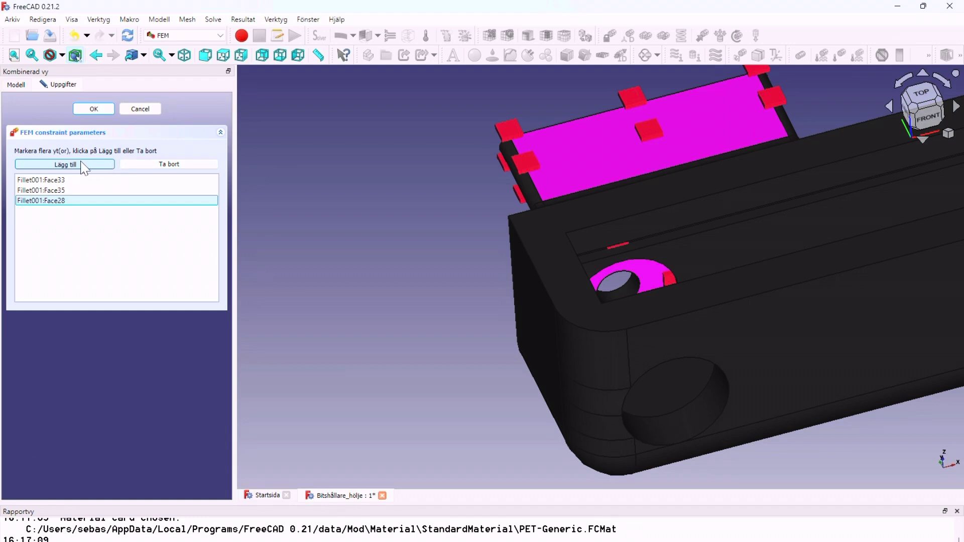
{"action": "left_click", "coordinate": [100, 110]}
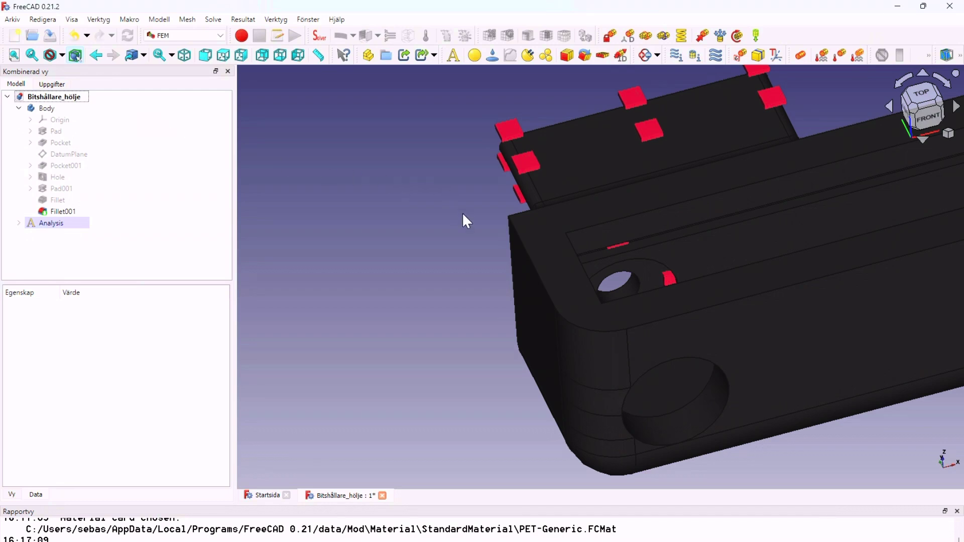
Zoom, orbit and pan to expose the housing's open top cavity and rim.
{"action": "scroll", "coordinate": [572, 228], "scroll_direction": "down", "scroll_amount": 2}
{"action": "scroll", "coordinate": [572, 229], "scroll_direction": "down", "scroll_amount": 2}
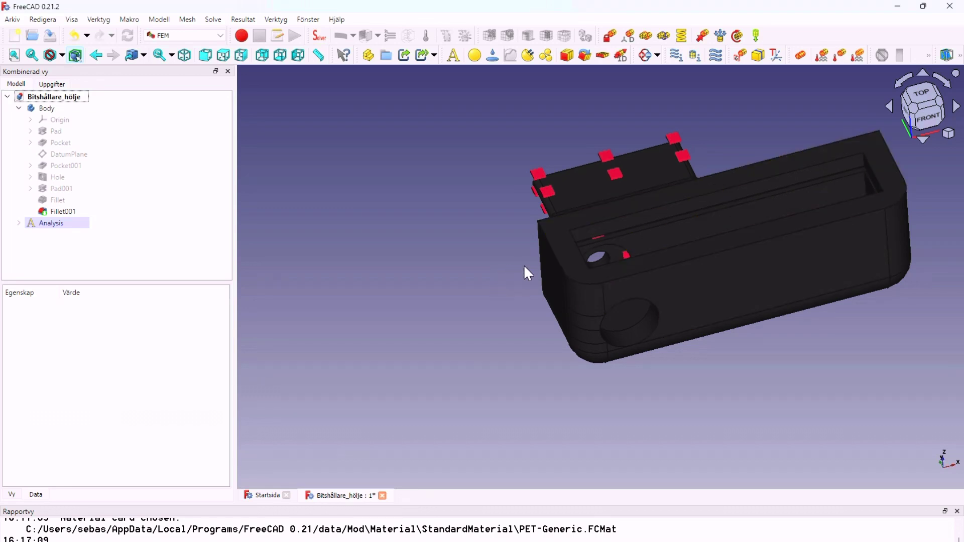
{"action": "mouse_move", "coordinate": [485, 280]}
{"action": "middle_mouse_down"}
{"action": "mouse_move", "coordinate": [474, 236]}
{"action": "mouse_move", "coordinate": [416, 208]}
{"action": "mouse_move", "coordinate": [534, 243]}
{"action": "mouse_move", "coordinate": [469, 212]}
{"action": "middle_mouse_up"}
{"action": "scroll", "coordinate": [668, 250], "scroll_direction": "down", "scroll_amount": 5}
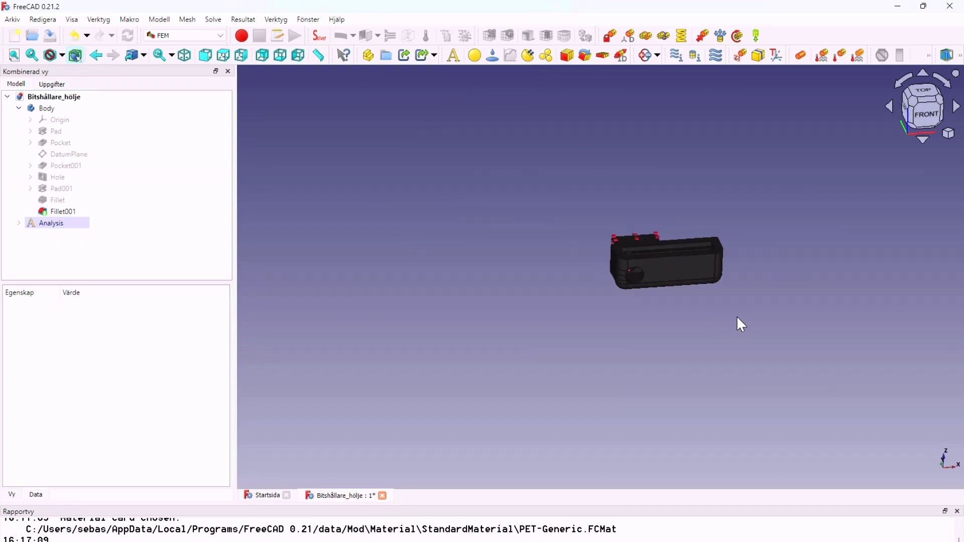
{"action": "mouse_move", "coordinate": [754, 317]}
{"action": "middle_mouse_down"}
{"action": "mouse_move", "coordinate": [730, 247]}
{"action": "mouse_move", "coordinate": [579, 231]}
{"action": "mouse_move", "coordinate": [528, 263]}
{"action": "mouse_move", "coordinate": [586, 293]}
{"action": "middle_mouse_up"}
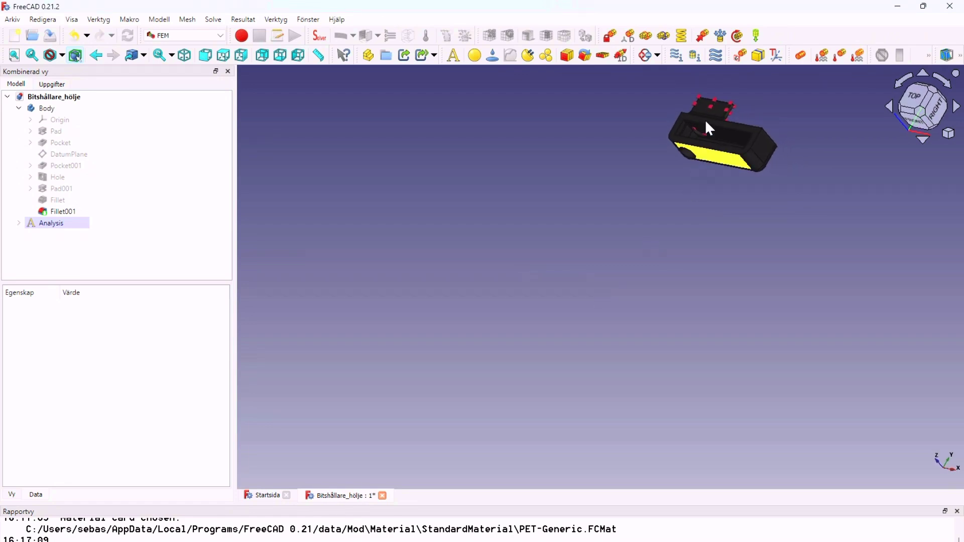
{"action": "scroll", "coordinate": [725, 98], "scroll_direction": "up", "scroll_amount": 2}
{"action": "scroll", "coordinate": [725, 107], "scroll_direction": "up", "scroll_amount": 2}
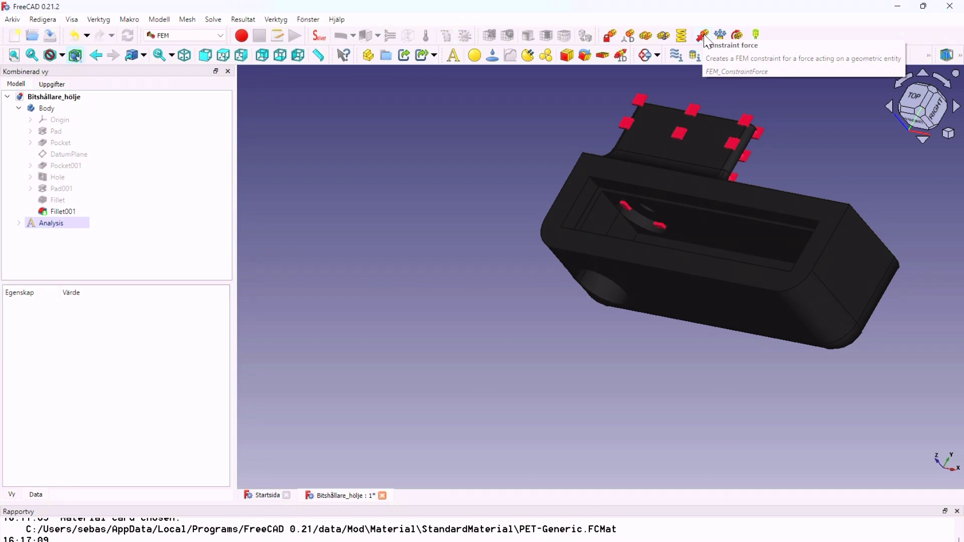
{"action": "left_click", "coordinate": [703, 35]}
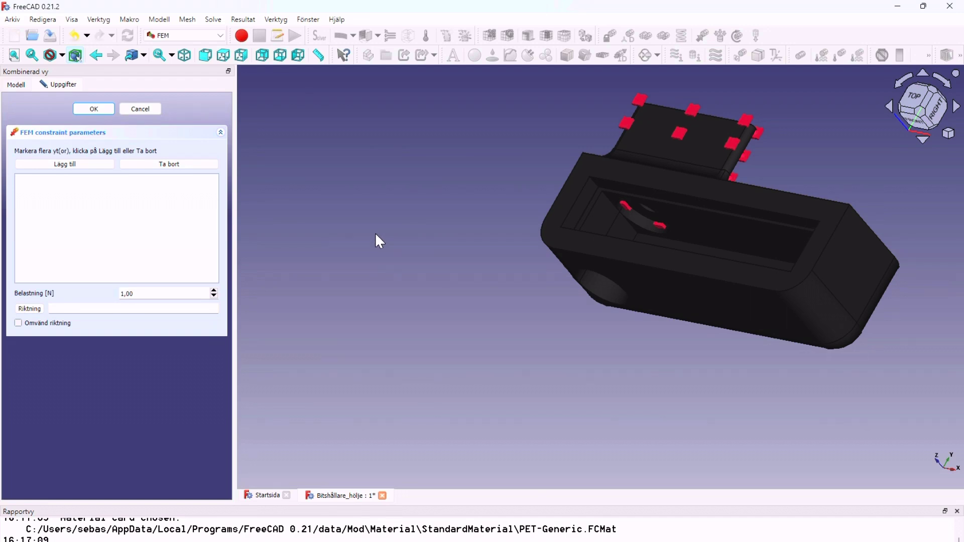
Add the top rim face Fillet001:Face4 to the force and reverse its direction.
{"action": "left_click", "coordinate": [69, 165]}
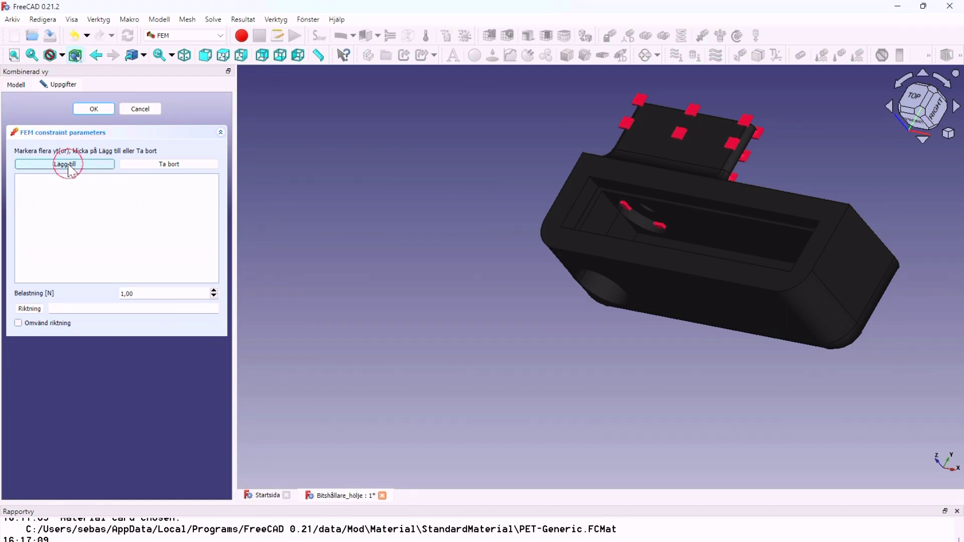
{"action": "left_click", "coordinate": [672, 186]}
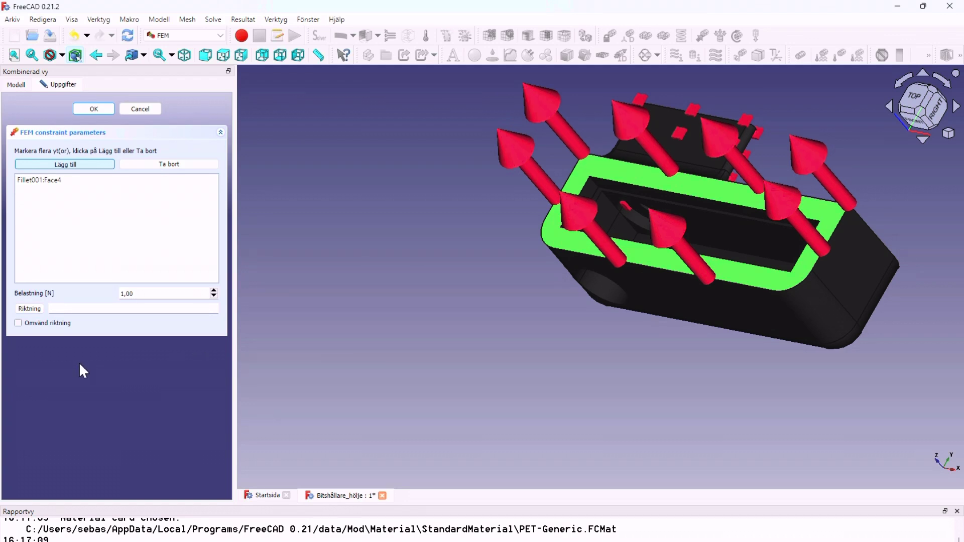
{"action": "left_click", "coordinate": [18, 323]}
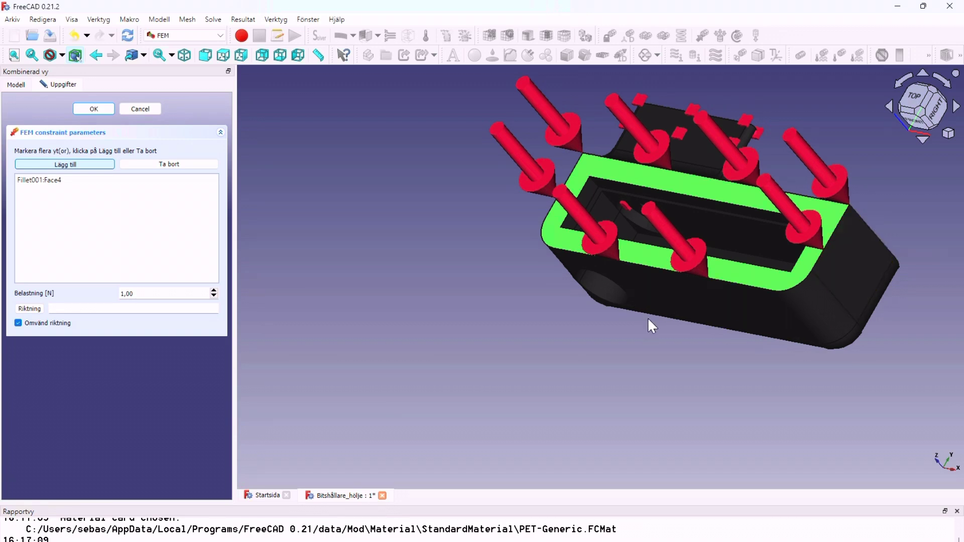
{"action": "left_click", "coordinate": [25, 310]}
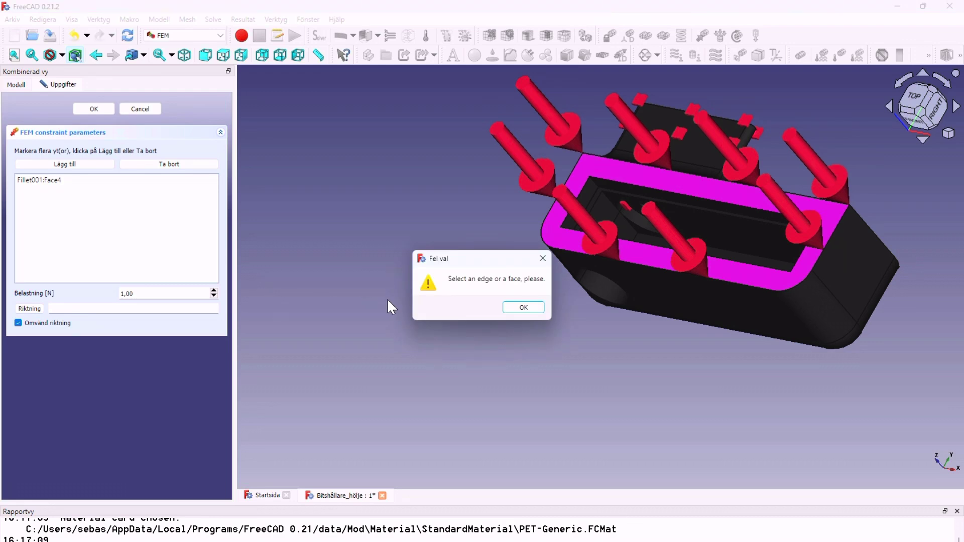
Set the force direction to Fillet001:Edge1 at the right end and confirm the force.
{"action": "left_click", "coordinate": [522, 307]}
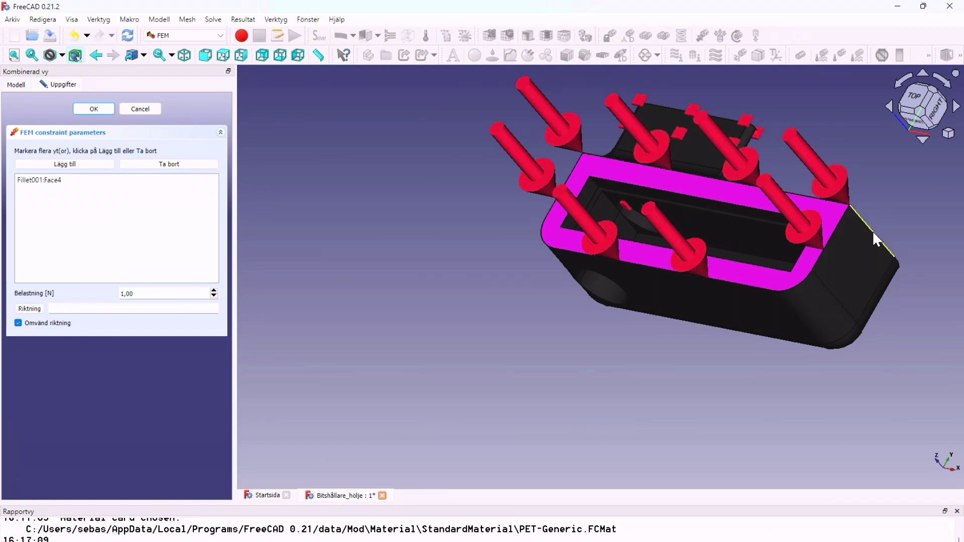
{"action": "left_click", "coordinate": [883, 234]}
{"action": "left_click", "coordinate": [29, 309]}
{"action": "left_click", "coordinate": [95, 109]}
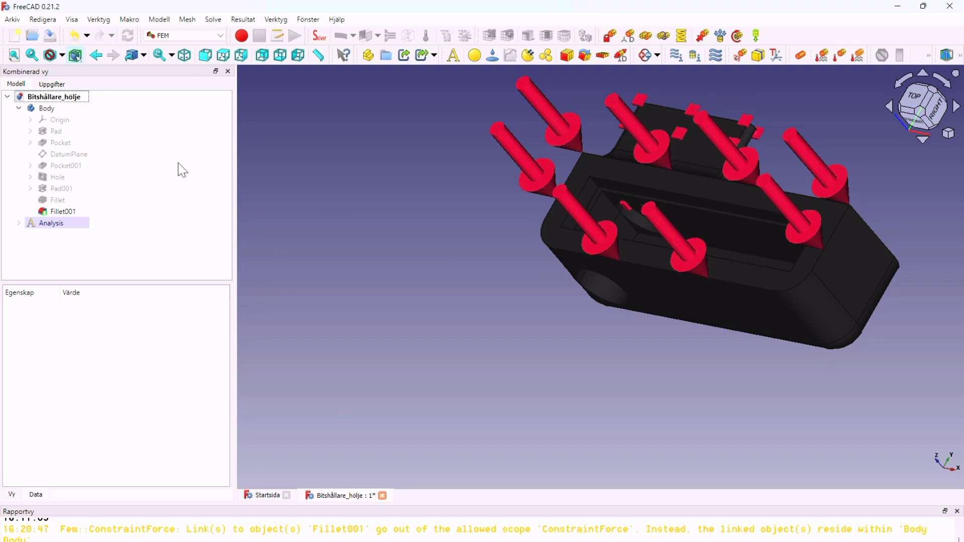
Select Body in the model tree, clear the selection, and reselect Body.
{"action": "left_click", "coordinate": [49, 112]}
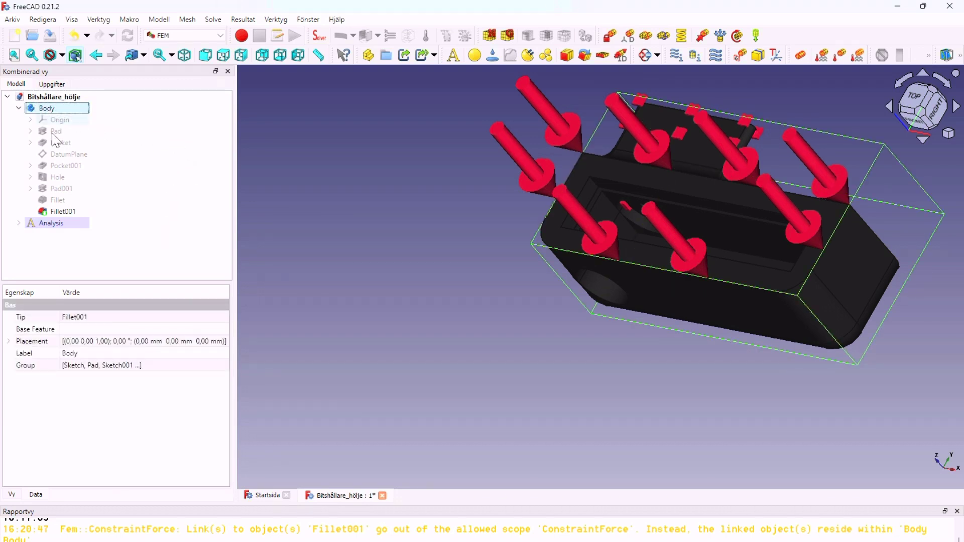
{"action": "left_click", "coordinate": [458, 173]}
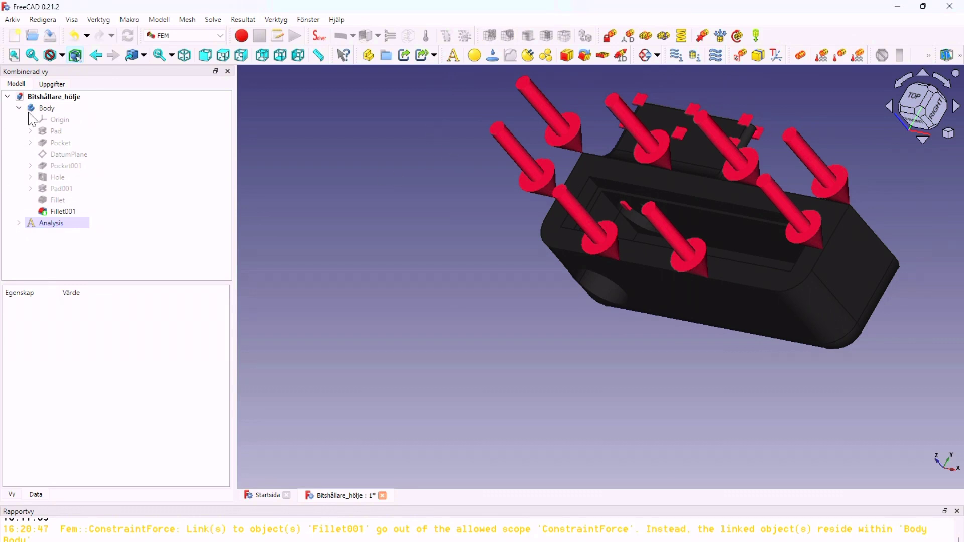
{"action": "left_click", "coordinate": [48, 111]}
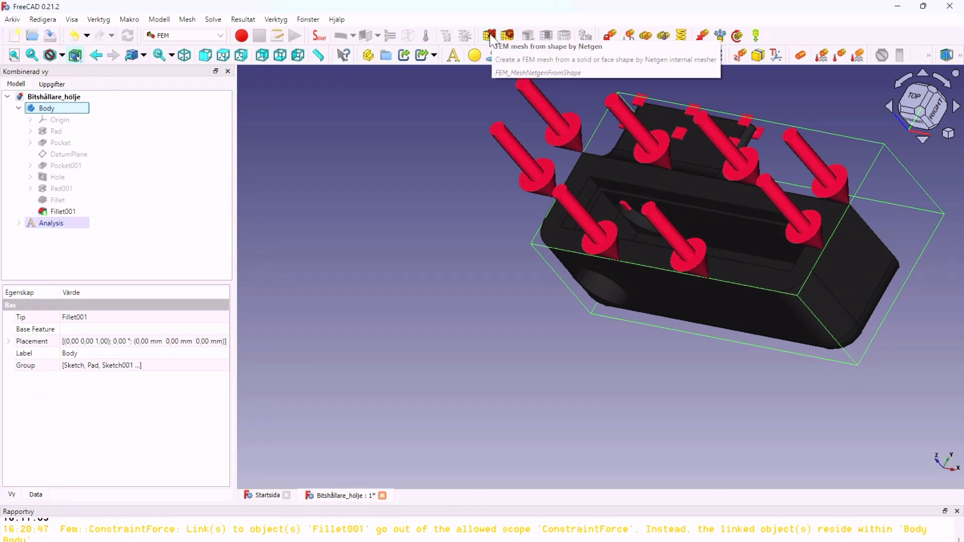
Create a Netgen mesh for the Body, trying Mycket grov then settling on Mycket fin fineness.
{"action": "left_click", "coordinate": [490, 36]}
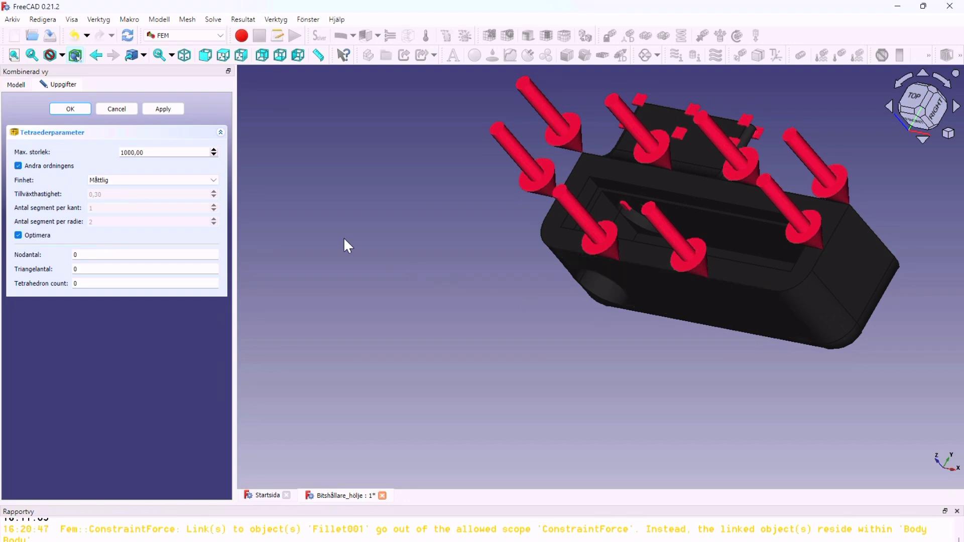
{"action": "left_click", "coordinate": [213, 181]}
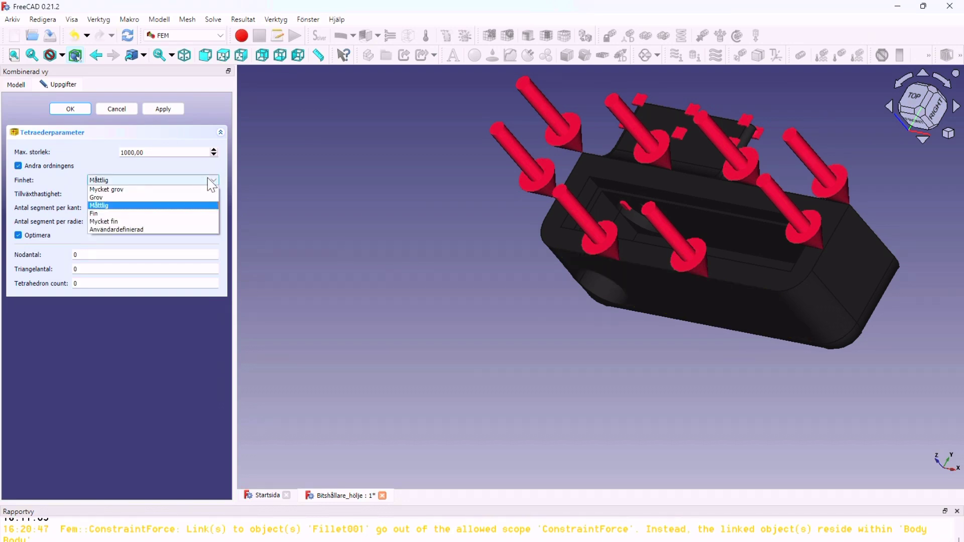
{"action": "left_click", "coordinate": [123, 191]}
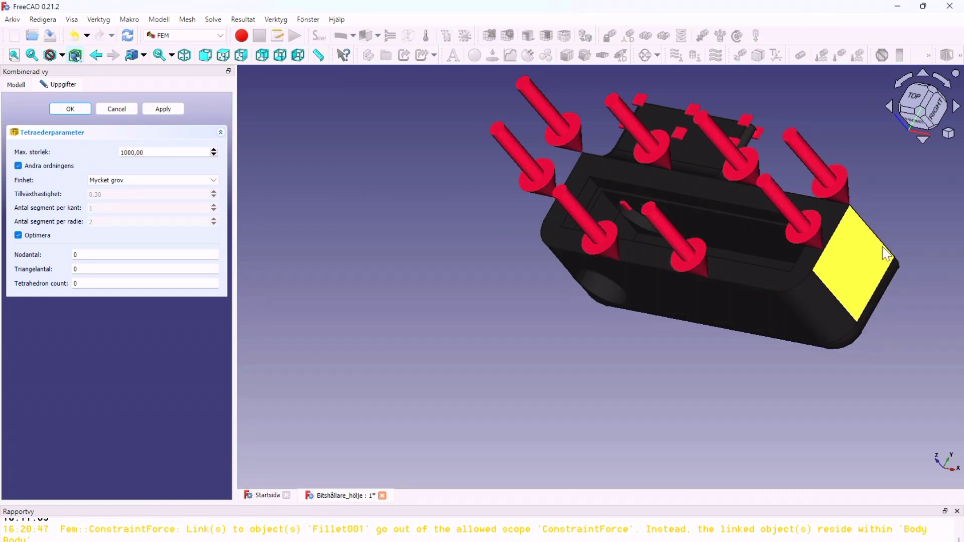
{"action": "left_click", "coordinate": [203, 181]}
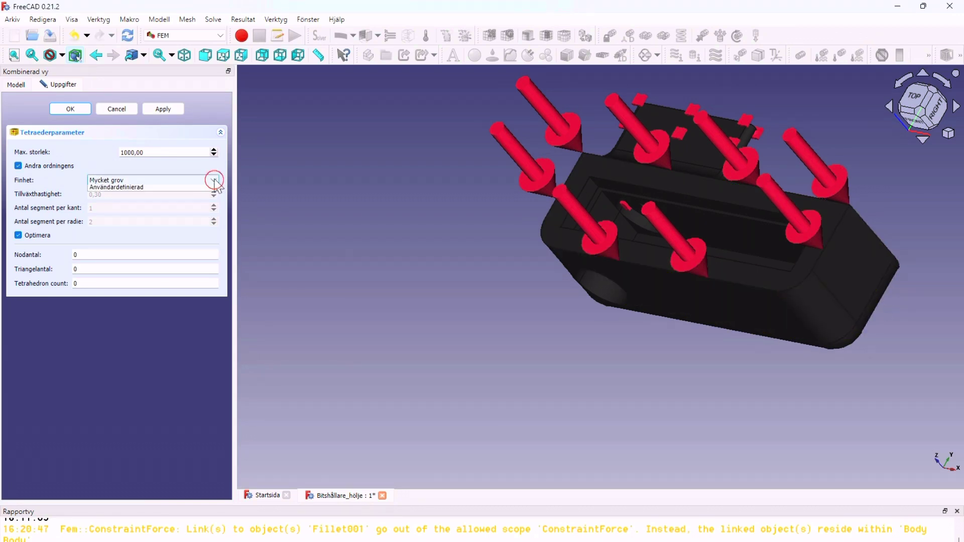
{"action": "left_click", "coordinate": [113, 221]}
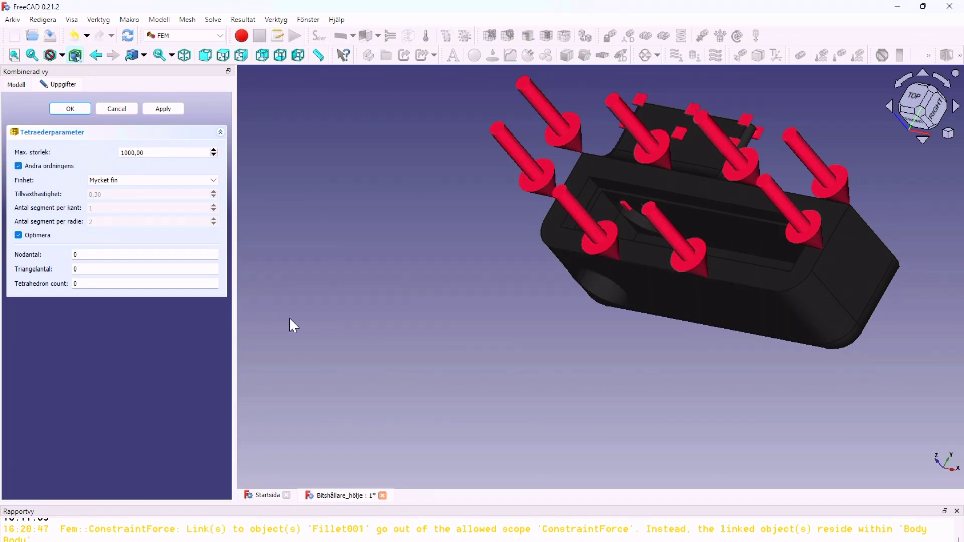
{"action": "left_click", "coordinate": [213, 179]}
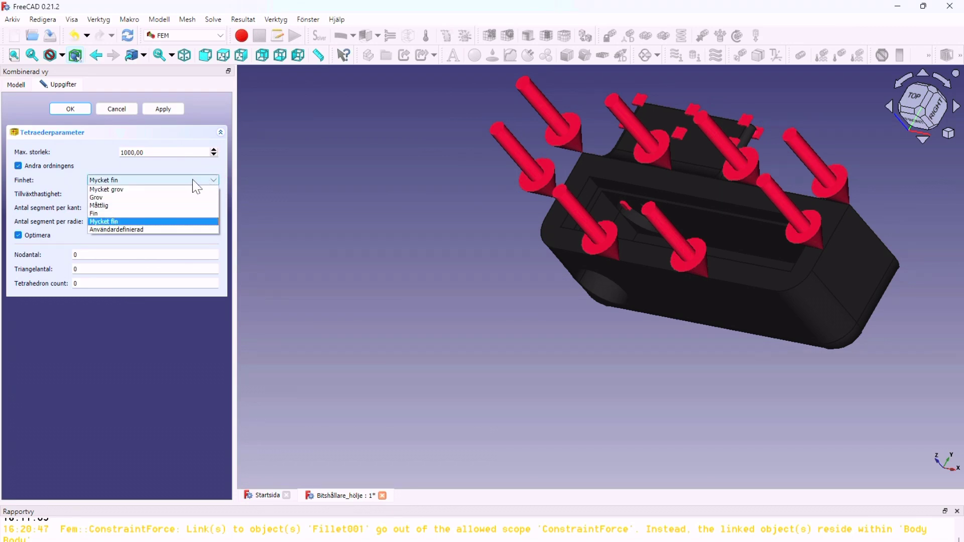
Keep the Netgen mesh fineness at Måttlig and apply it to regenerate the housing mesh.
{"action": "left_click", "coordinate": [102, 206]}
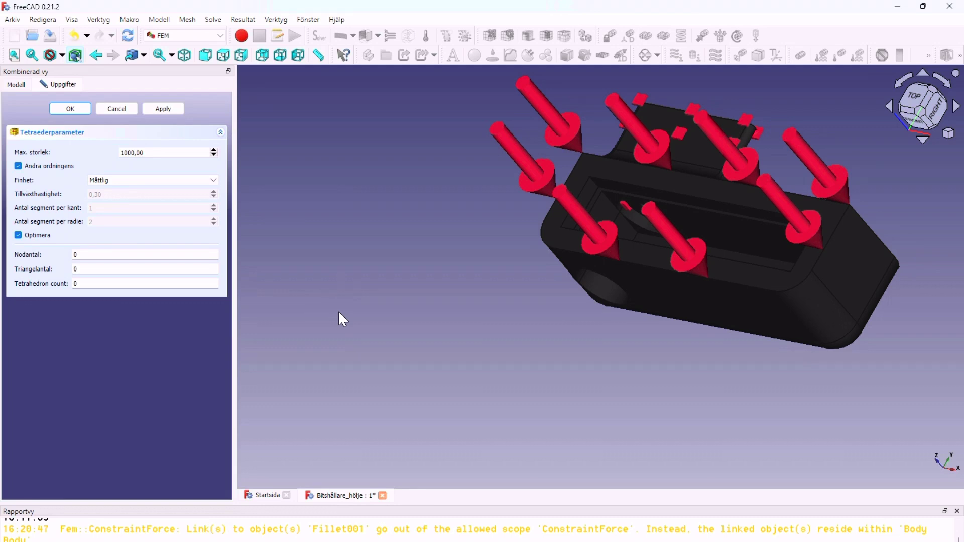
{"action": "left_click", "coordinate": [213, 181]}
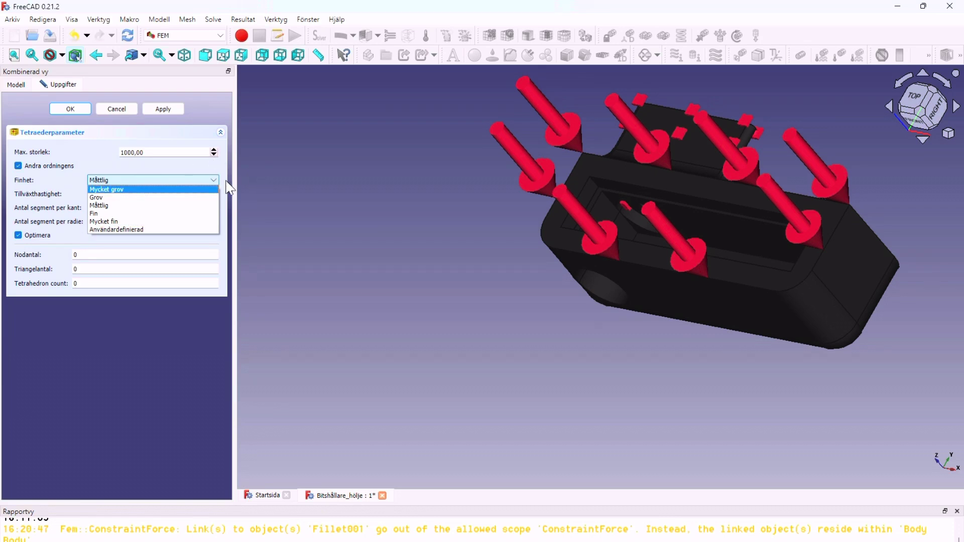
{"action": "left_click", "coordinate": [106, 206]}
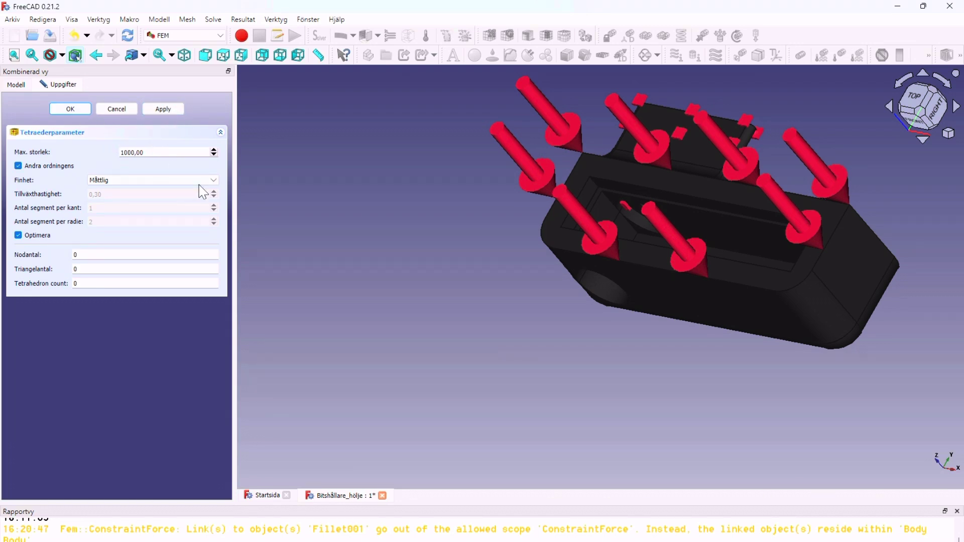
{"action": "left_click", "coordinate": [168, 112]}
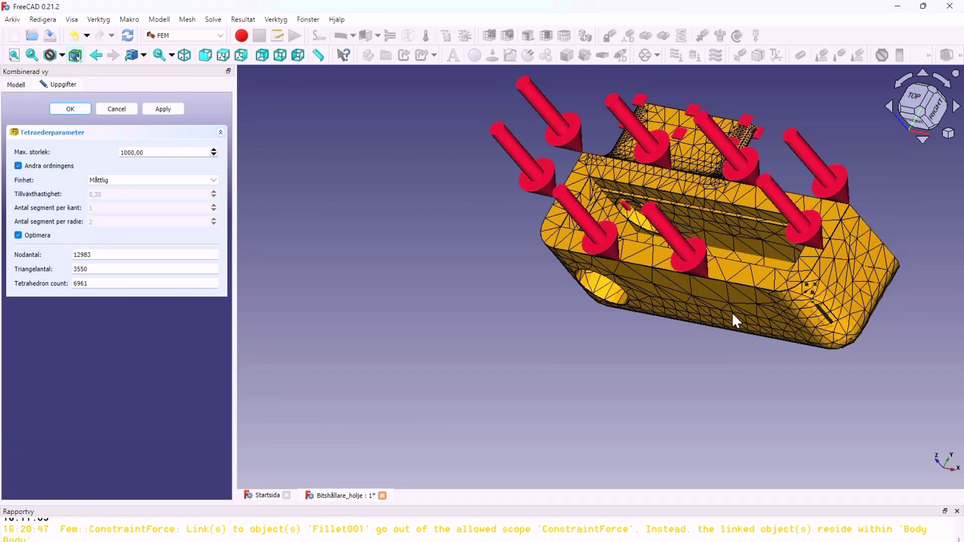
{"action": "mouse_move", "coordinate": [697, 339]}
{"action": "middle_mouse_down"}
{"action": "mouse_move", "coordinate": [656, 285]}
{"action": "mouse_move", "coordinate": [571, 269]}
{"action": "mouse_move", "coordinate": [528, 280]}
{"action": "middle_mouse_up"}
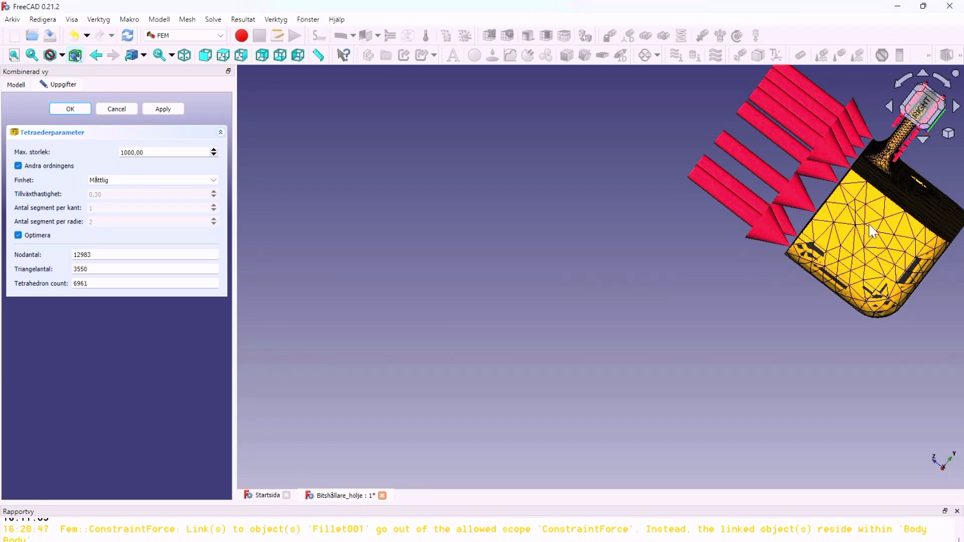
{"action": "scroll", "coordinate": [854, 267], "scroll_direction": "down", "scroll_amount": 3}
{"action": "scroll", "coordinate": [866, 274], "scroll_direction": "down", "scroll_amount": 2}
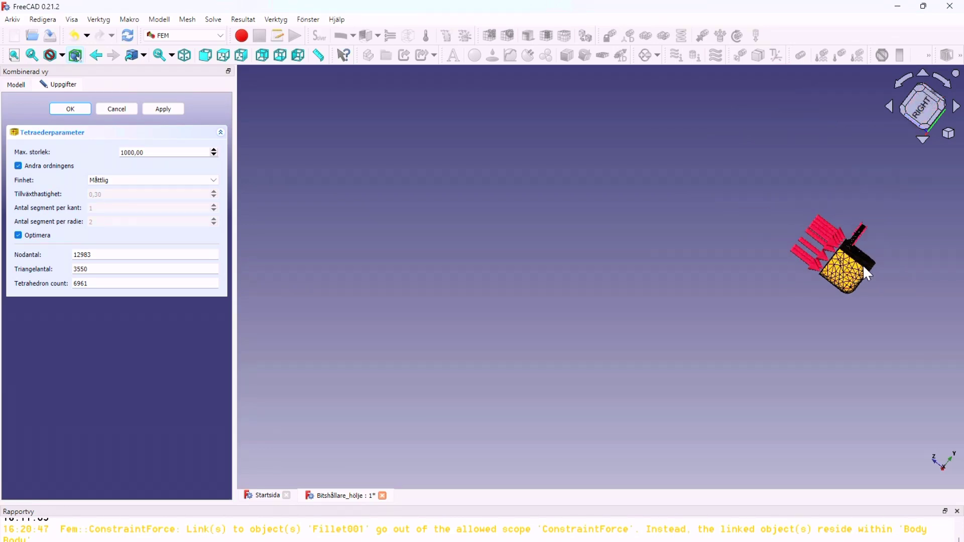
{"action": "scroll", "coordinate": [872, 261], "scroll_direction": "up", "scroll_amount": 2}
{"action": "mouse_move", "coordinate": [876, 249]}
{"action": "middle_mouse_down"}
{"action": "mouse_move", "coordinate": [821, 227]}
{"action": "mouse_move", "coordinate": [756, 242]}
{"action": "mouse_move", "coordinate": [800, 239]}
{"action": "middle_mouse_up"}
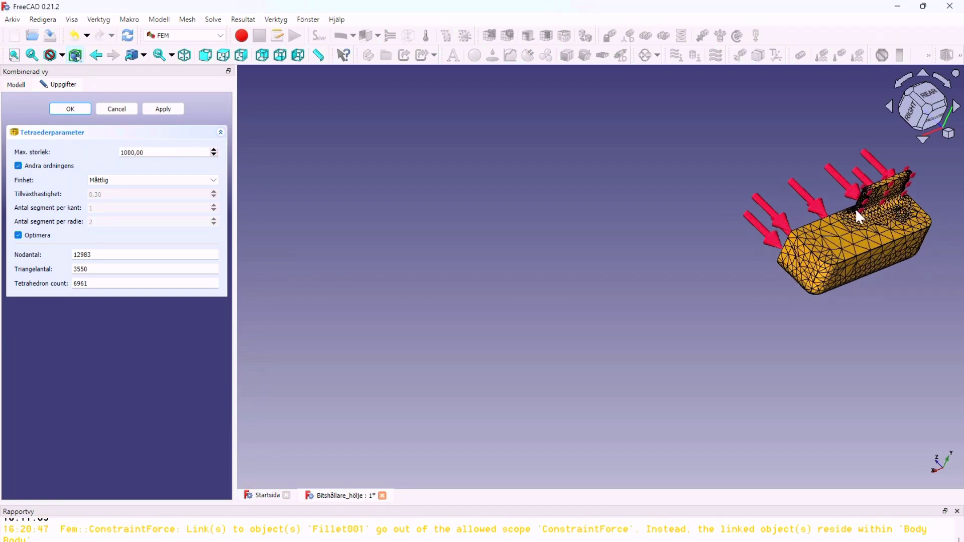
{"action": "scroll", "coordinate": [856, 211], "scroll_direction": "up", "scroll_amount": 1}
{"action": "scroll", "coordinate": [828, 243], "scroll_direction": "up", "scroll_amount": 3}
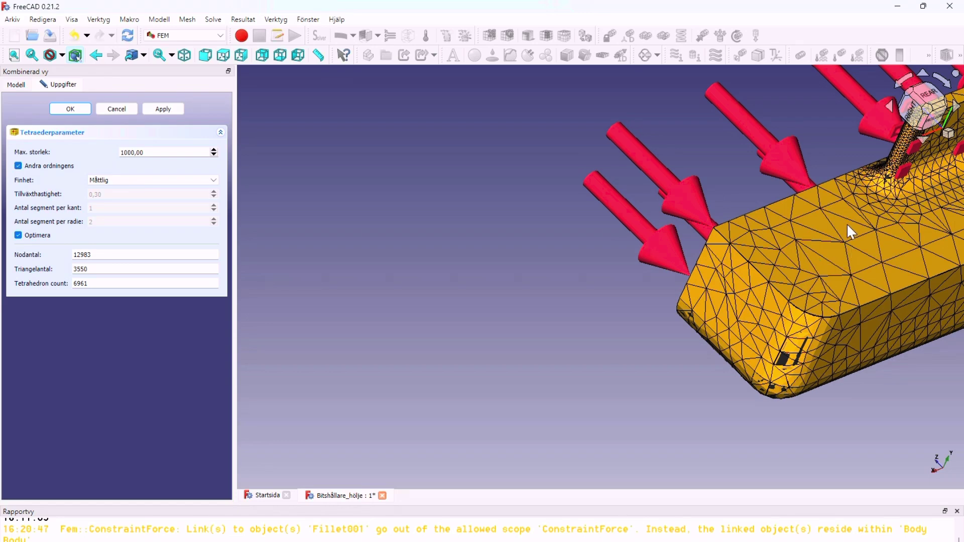
{"action": "scroll", "coordinate": [851, 227], "scroll_direction": "up", "scroll_amount": 2}
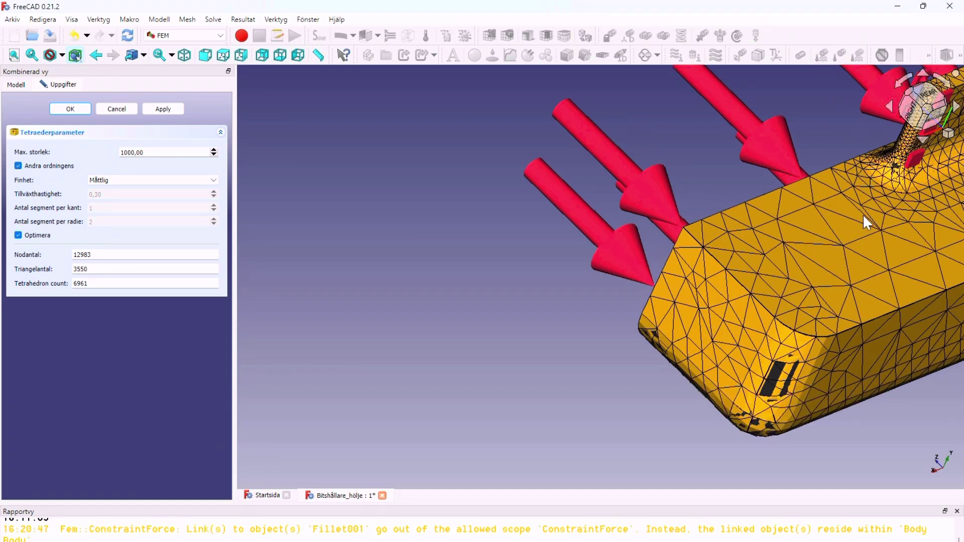
{"action": "scroll", "coordinate": [886, 193], "scroll_direction": "down", "scroll_amount": 1}
{"action": "scroll", "coordinate": [893, 182], "scroll_direction": "down", "scroll_amount": 2}
{"action": "scroll", "coordinate": [905, 178], "scroll_direction": "up", "scroll_amount": 2}
{"action": "scroll", "coordinate": [889, 201], "scroll_direction": "up", "scroll_amount": 2}
{"action": "scroll", "coordinate": [874, 216], "scroll_direction": "up", "scroll_amount": 2}
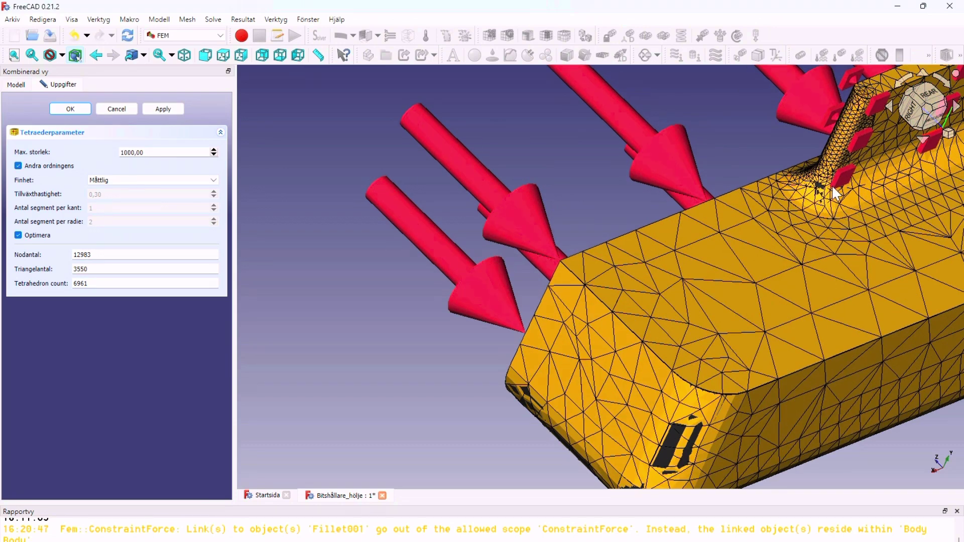
{"action": "scroll", "coordinate": [829, 159], "scroll_direction": "up", "scroll_amount": 2}
{"action": "scroll", "coordinate": [832, 161], "scroll_direction": "up", "scroll_amount": 1}
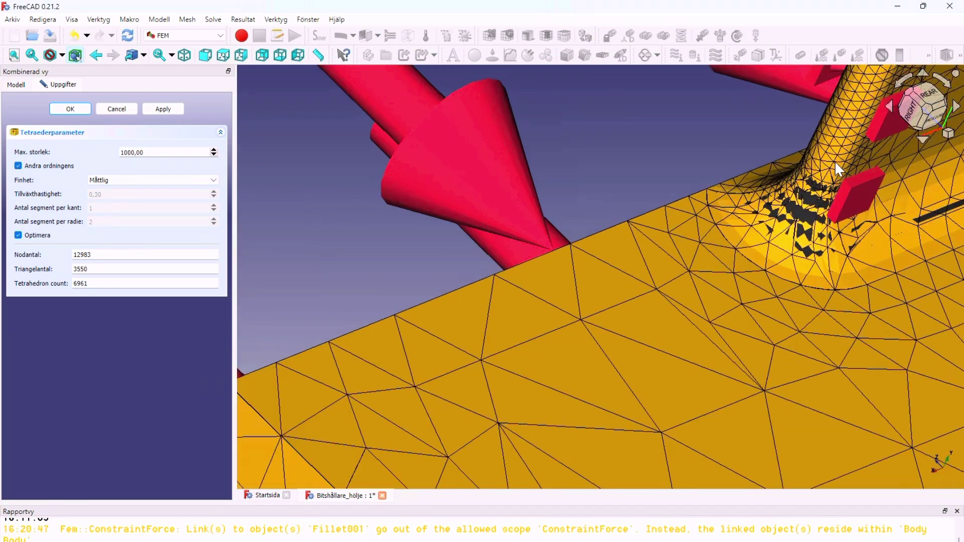
{"action": "scroll", "coordinate": [835, 157], "scroll_direction": "up", "scroll_amount": 1}
{"action": "scroll", "coordinate": [834, 151], "scroll_direction": "up", "scroll_amount": 1}
{"action": "scroll", "coordinate": [840, 143], "scroll_direction": "up", "scroll_amount": 1}
{"action": "scroll", "coordinate": [840, 143], "scroll_direction": "up", "scroll_amount": 1}
{"action": "scroll", "coordinate": [841, 144], "scroll_direction": "down", "scroll_amount": 1}
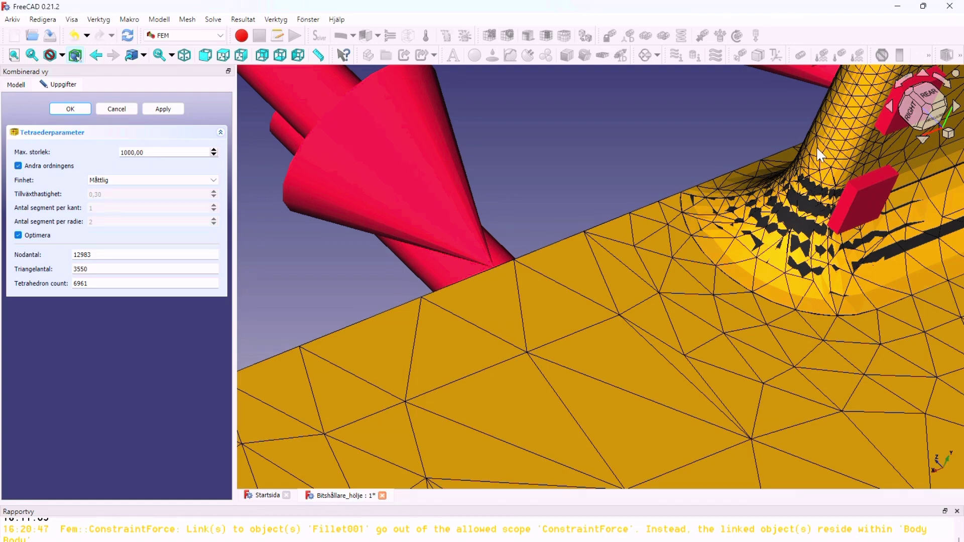
{"action": "scroll", "coordinate": [818, 153], "scroll_direction": "down", "scroll_amount": 2}
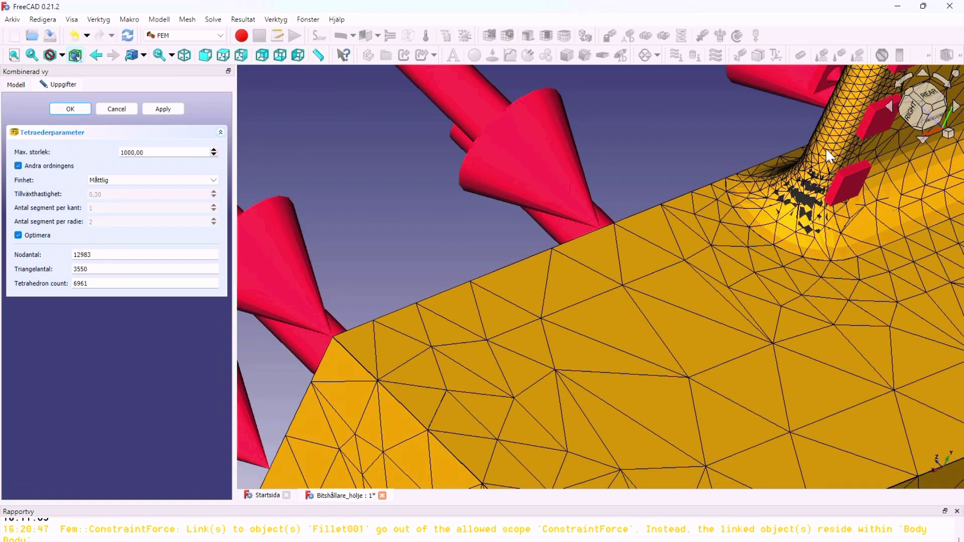
{"action": "scroll", "coordinate": [828, 157], "scroll_direction": "down", "scroll_amount": 2}
{"action": "scroll", "coordinate": [828, 169], "scroll_direction": "down", "scroll_amount": 2}
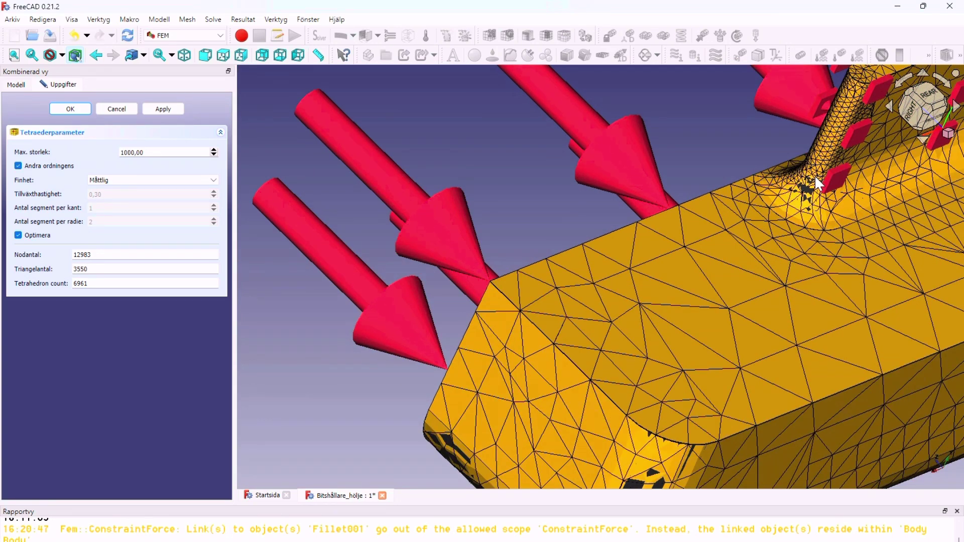
{"action": "mouse_move", "coordinate": [773, 176]}
{"action": "middle_mouse_down"}
{"action": "mouse_move", "coordinate": [724, 161]}
{"action": "mouse_move", "coordinate": [734, 273]}
{"action": "mouse_move", "coordinate": [691, 306]}
{"action": "mouse_move", "coordinate": [696, 316]}
{"action": "mouse_move", "coordinate": [795, 256]}
{"action": "middle_mouse_up"}
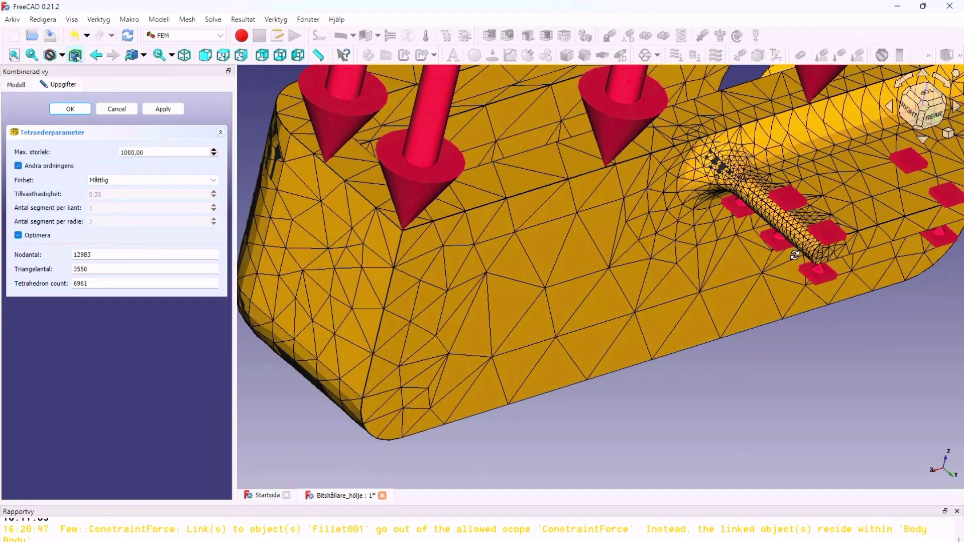
{"action": "scroll", "coordinate": [759, 191], "scroll_direction": "up", "scroll_amount": 3}
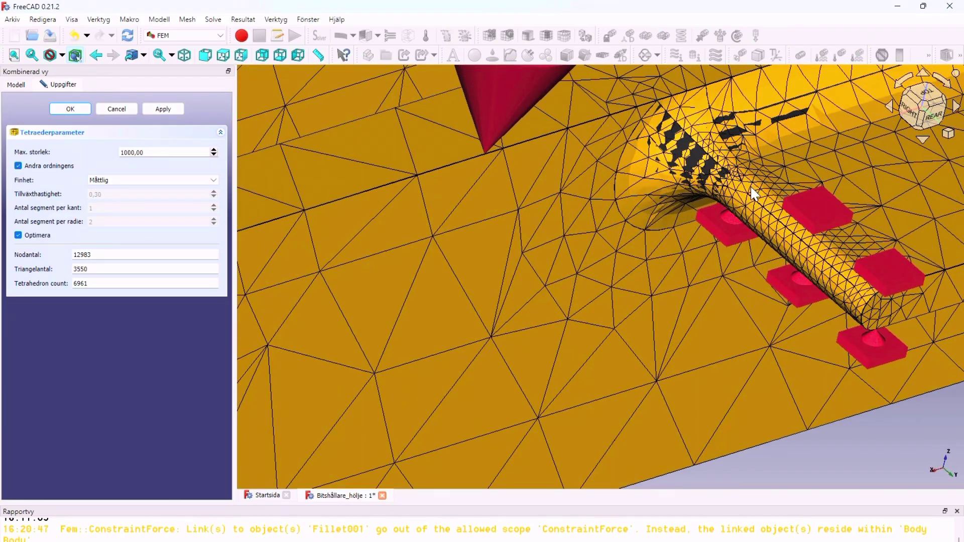
{"action": "scroll", "coordinate": [753, 193], "scroll_direction": "down", "scroll_amount": 3}
{"action": "scroll", "coordinate": [752, 187], "scroll_direction": "down", "scroll_amount": 2}
{"action": "scroll", "coordinate": [609, 245], "scroll_direction": "down", "scroll_amount": 3}
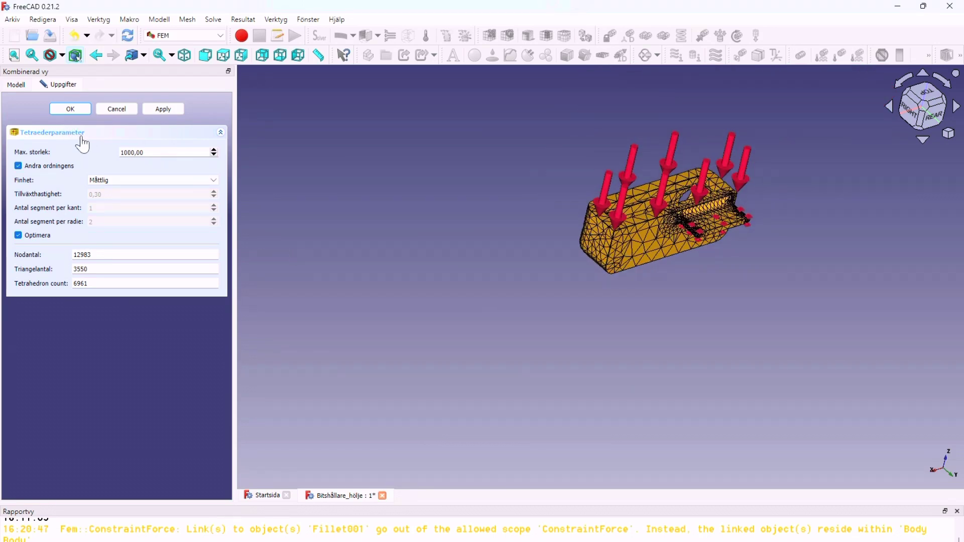
Accept the Måttlig mesh and show the meshed housing in an isometric view.
{"action": "left_click", "coordinate": [65, 110]}
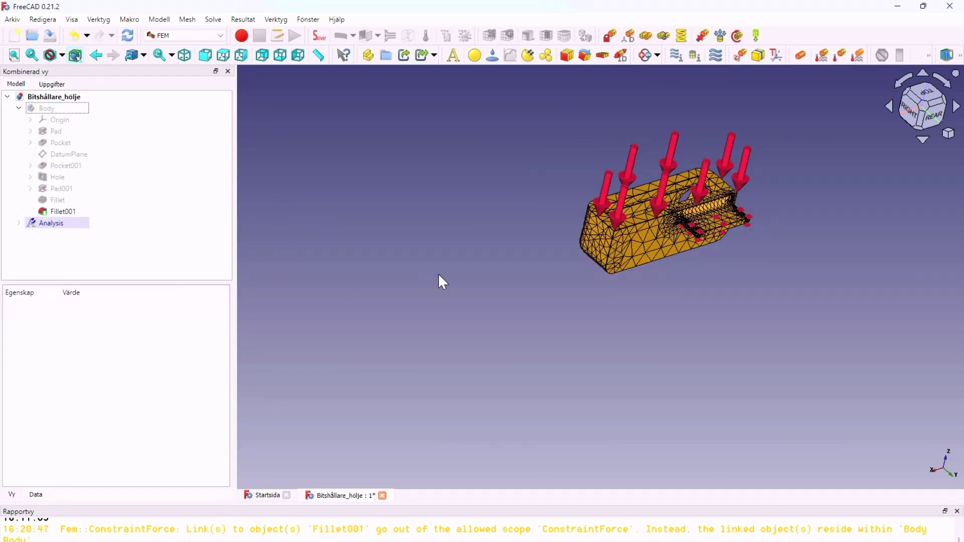
{"action": "right_click", "coordinate": [467, 294]}
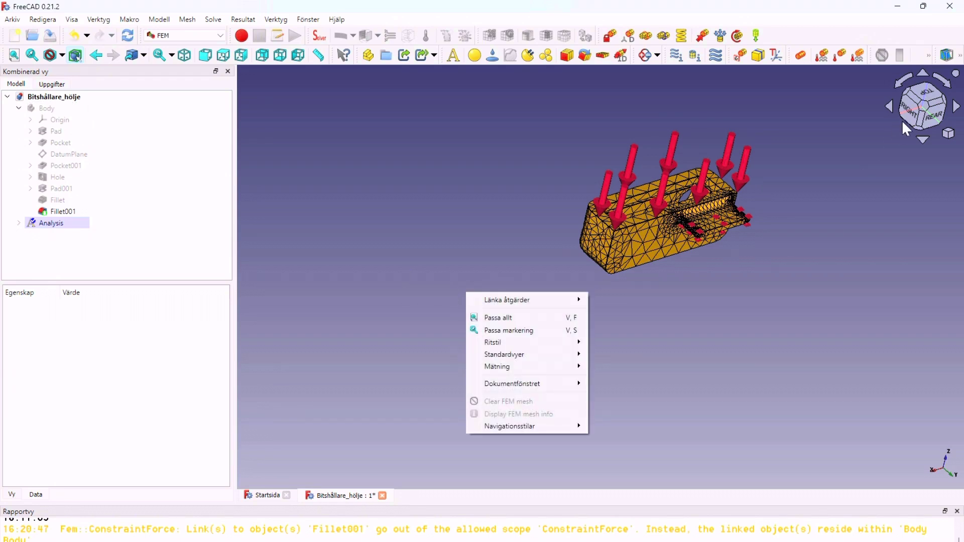
{"action": "left_click", "coordinate": [949, 133]}
{"action": "left_click", "coordinate": [880, 168]}
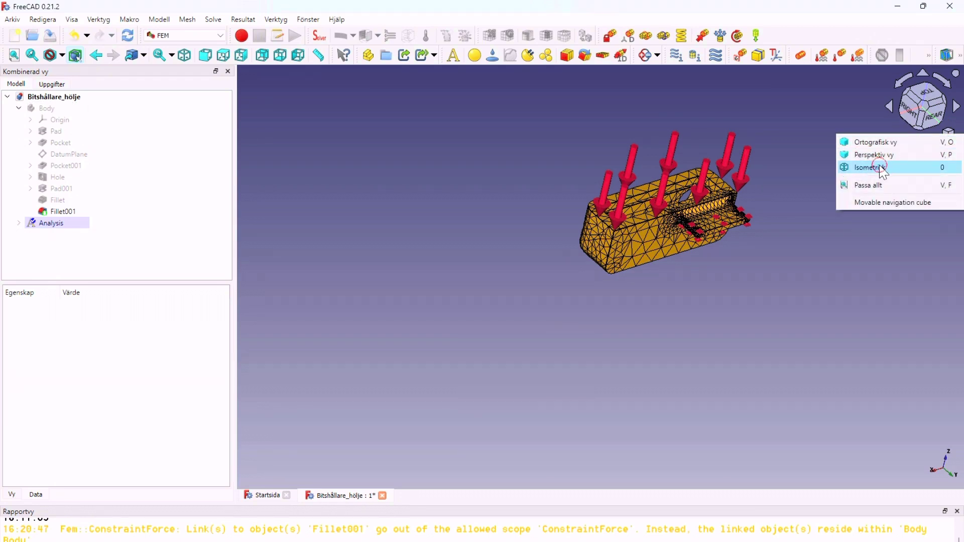
{"action": "scroll", "coordinate": [467, 128], "scroll_direction": "up", "scroll_amount": 3}
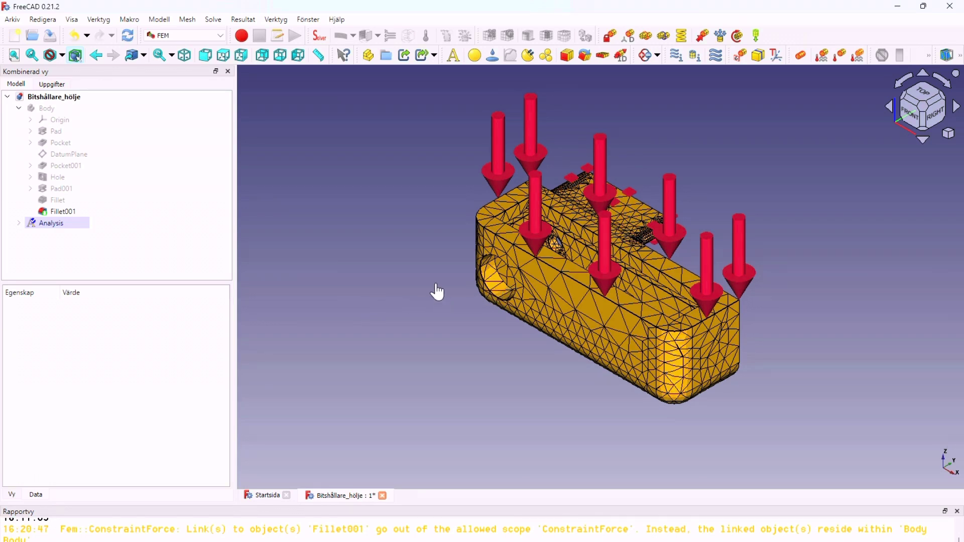
Expand the Analysis tree and open the SolverCcxTools static solver settings.
{"action": "left_click", "coordinate": [20, 224]}
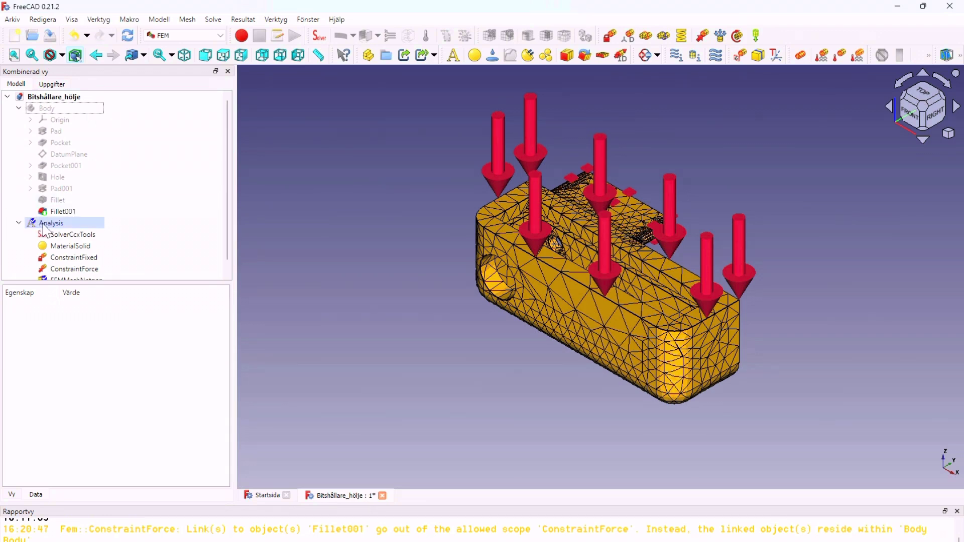
{"action": "scroll", "coordinate": [126, 226], "scroll_direction": "down", "scroll_amount": 1}
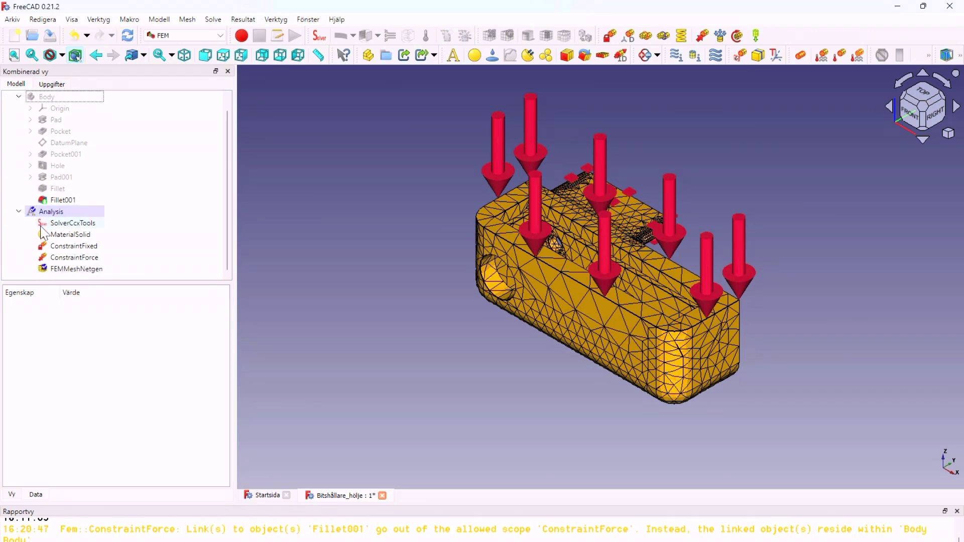
{"action": "scroll", "coordinate": [22, 221], "scroll_direction": "up", "scroll_amount": 1}
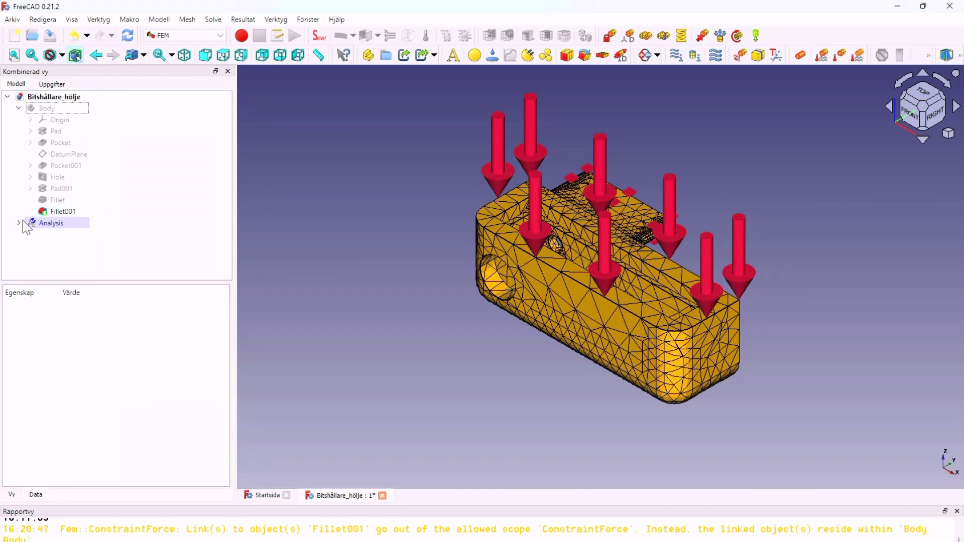
{"action": "scroll", "coordinate": [42, 223], "scroll_direction": "down", "scroll_amount": 1}
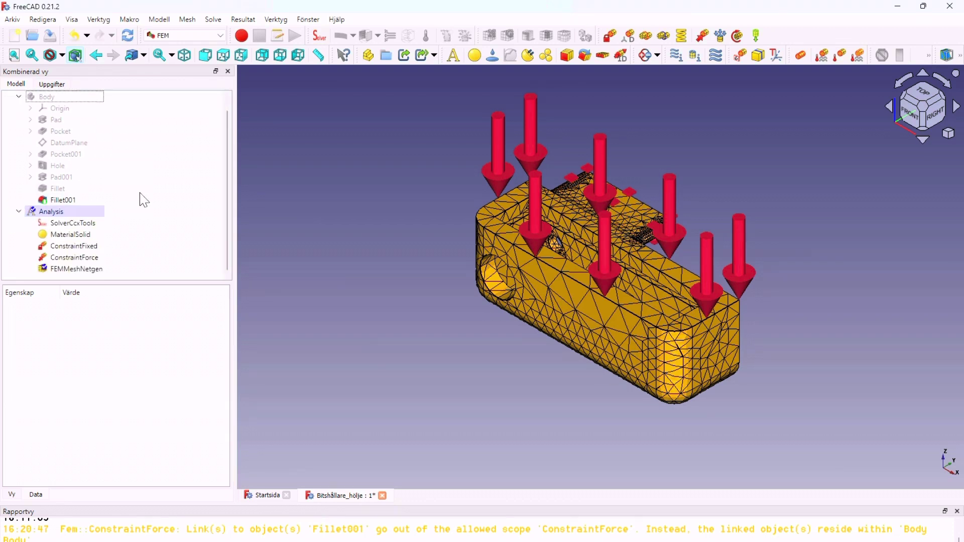
{"action": "left_click", "coordinate": [77, 224]}
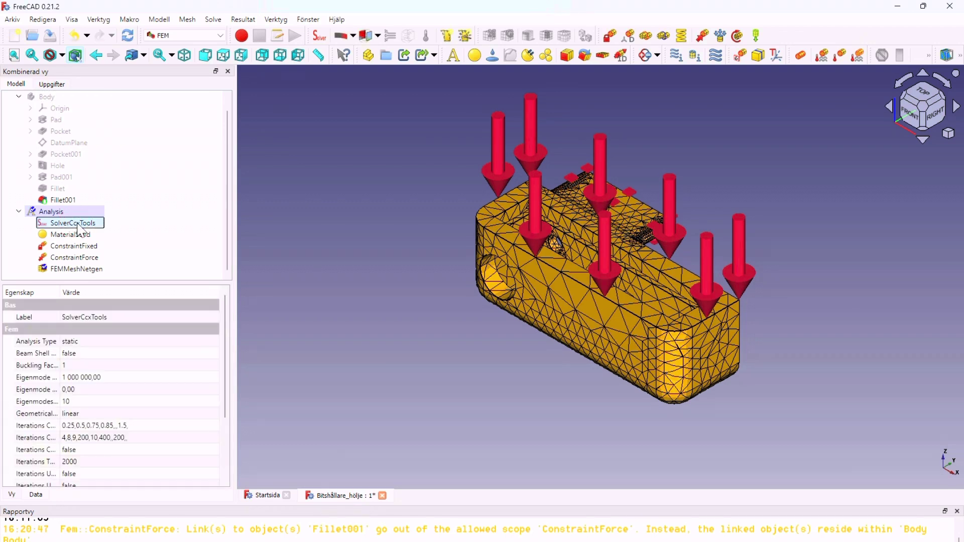
{"action": "double_click", "coordinate": [77, 225]}
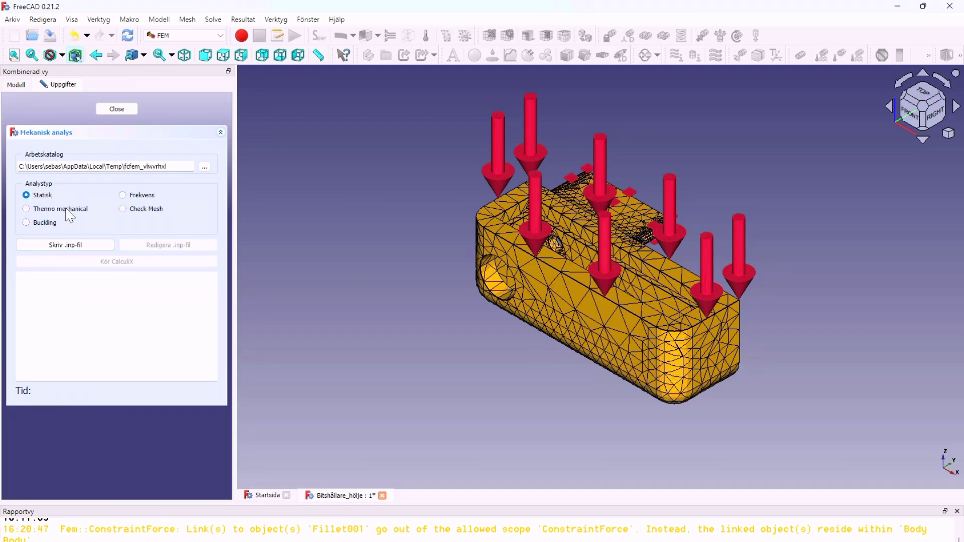
Write the .inp file and run the static CalculiX analysis until it finishes without error.
{"action": "left_click", "coordinate": [73, 245]}
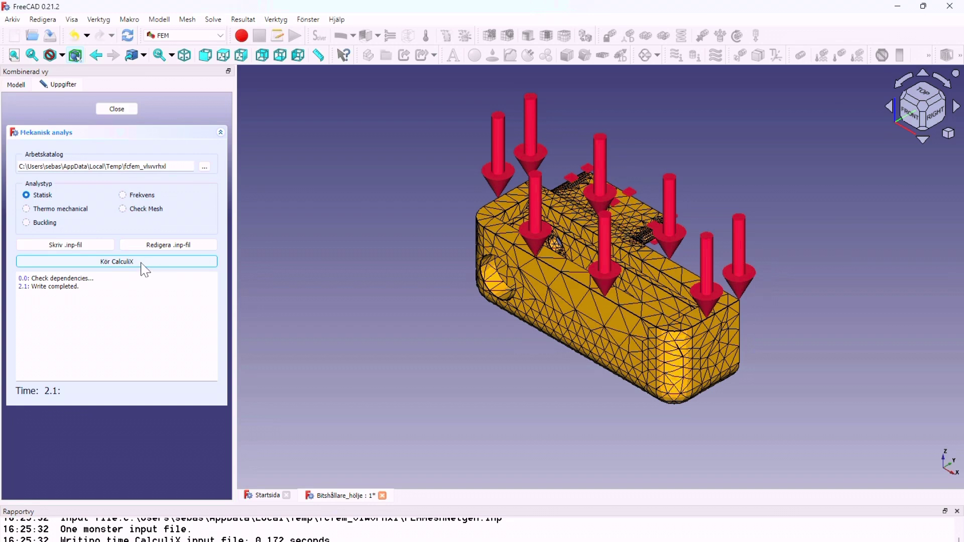
{"action": "left_click", "coordinate": [127, 263]}
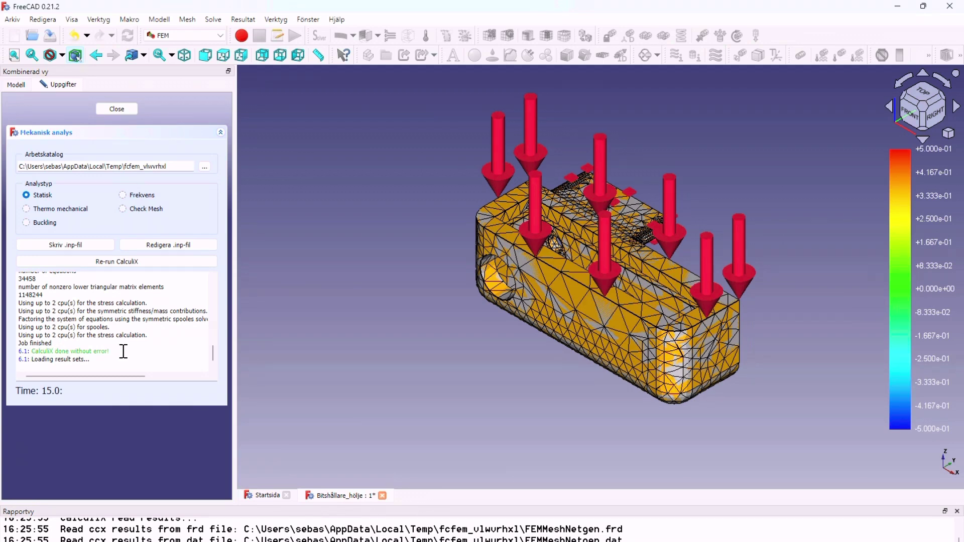
{"action": "left_click", "coordinate": [117, 109]}
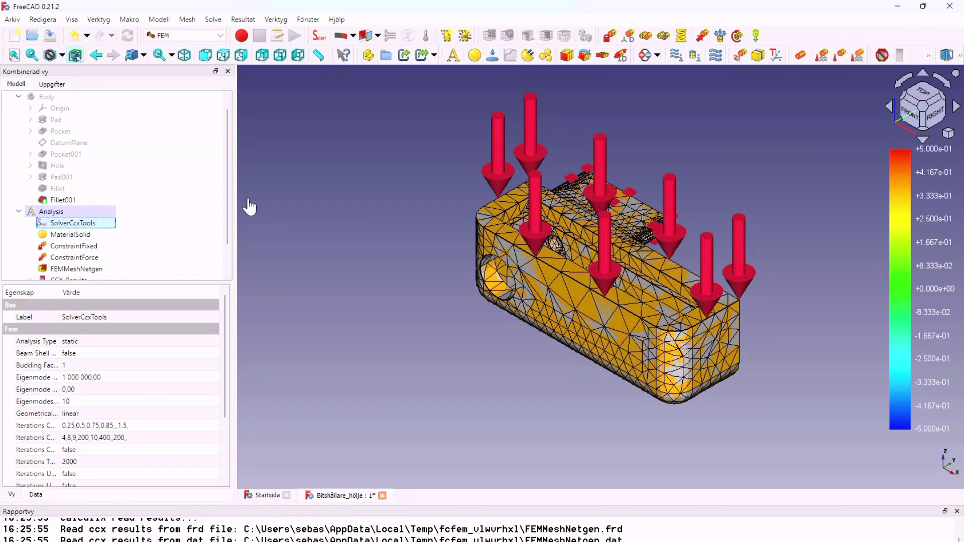
View CCX_Results coloured by Tresca shear, then by Displacement Magnitude, and close it.
{"action": "scroll", "coordinate": [230, 155], "scroll_direction": "down", "scroll_amount": 1}
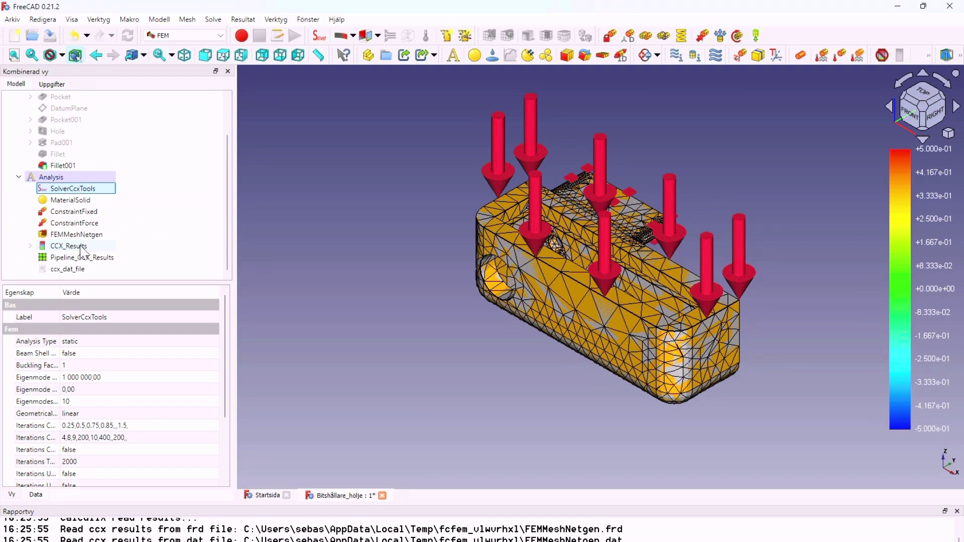
{"action": "double_click", "coordinate": [82, 251]}
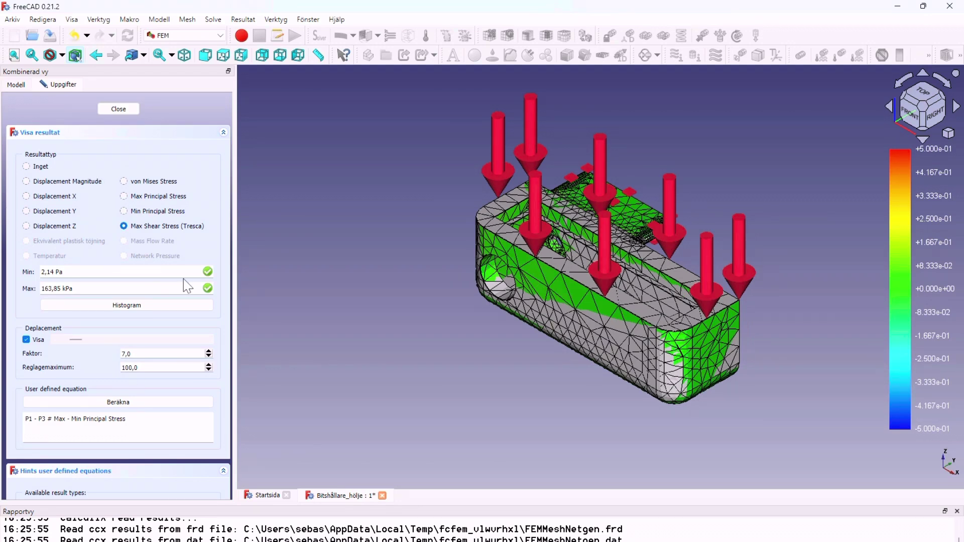
{"action": "left_click", "coordinate": [123, 226]}
{"action": "left_click", "coordinate": [26, 181]}
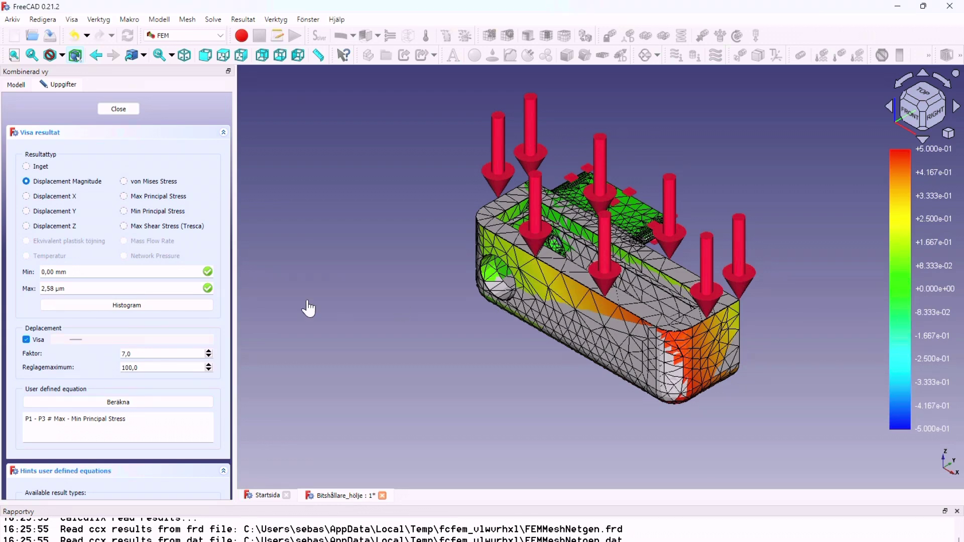
{"action": "left_click", "coordinate": [119, 109]}
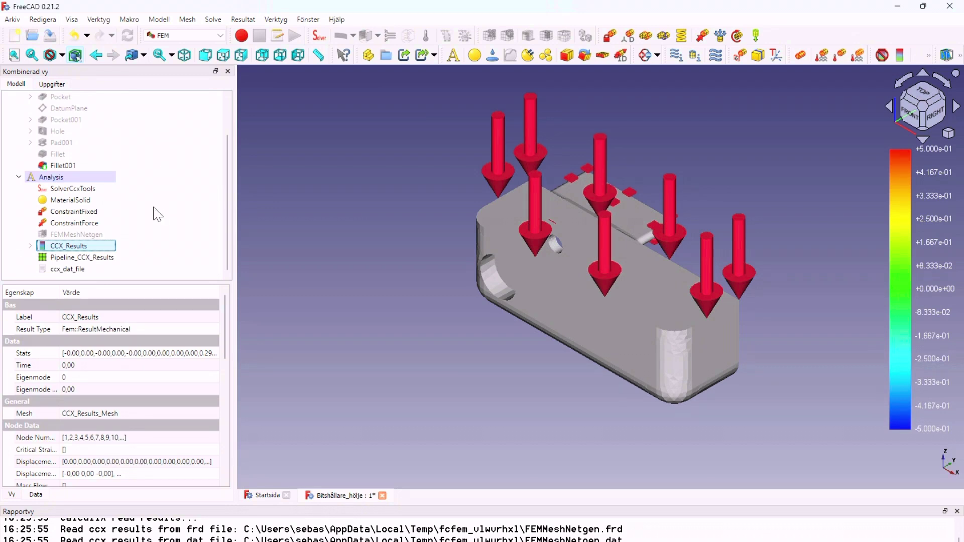
Change the ConstraintForce load to 800 N and select the CalculiX solver.
{"action": "double_click", "coordinate": [75, 189]}
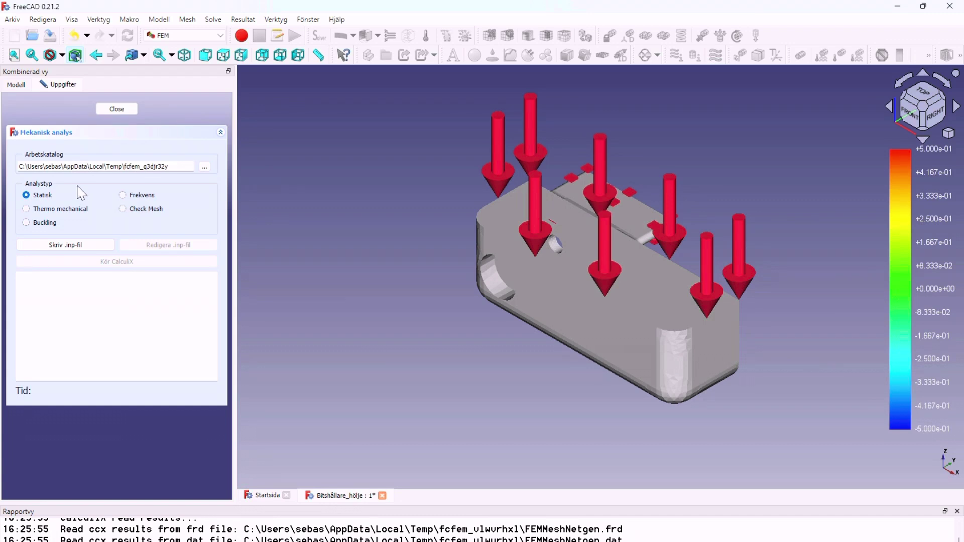
{"action": "left_click", "coordinate": [120, 110]}
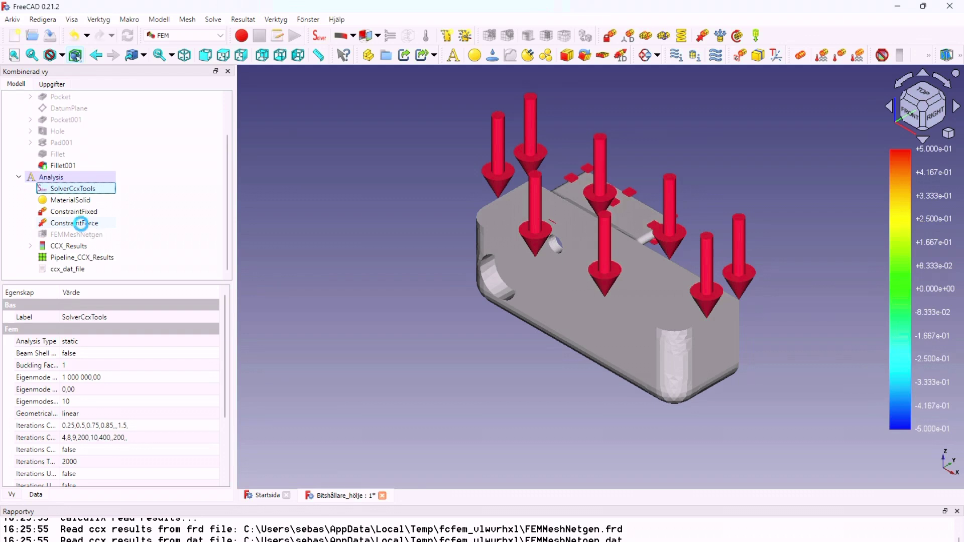
{"action": "left_click", "coordinate": [89, 226]}
{"action": "double_click", "coordinate": [89, 224]}
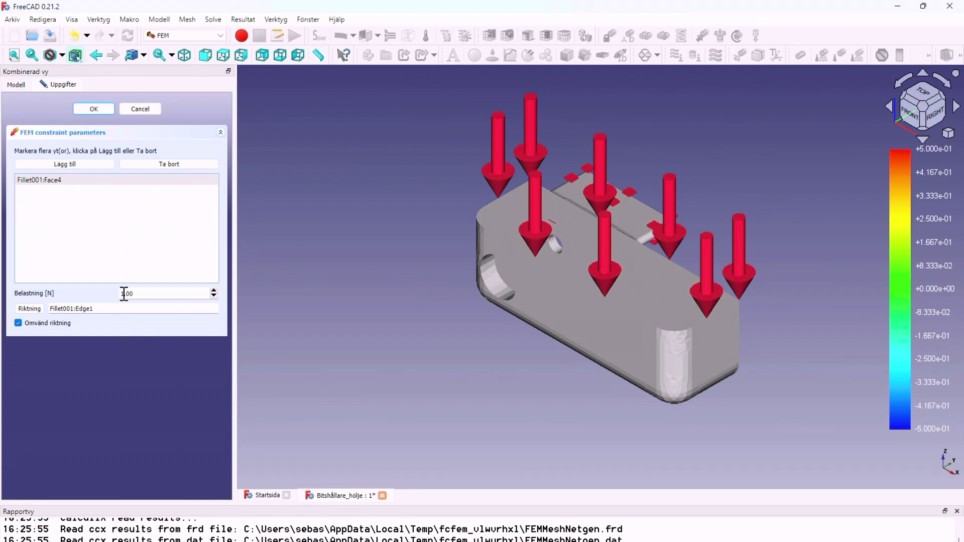
{"action": "left_click", "coordinate": [124, 294]}
{"action": "left_click", "coordinate": [94, 109]}
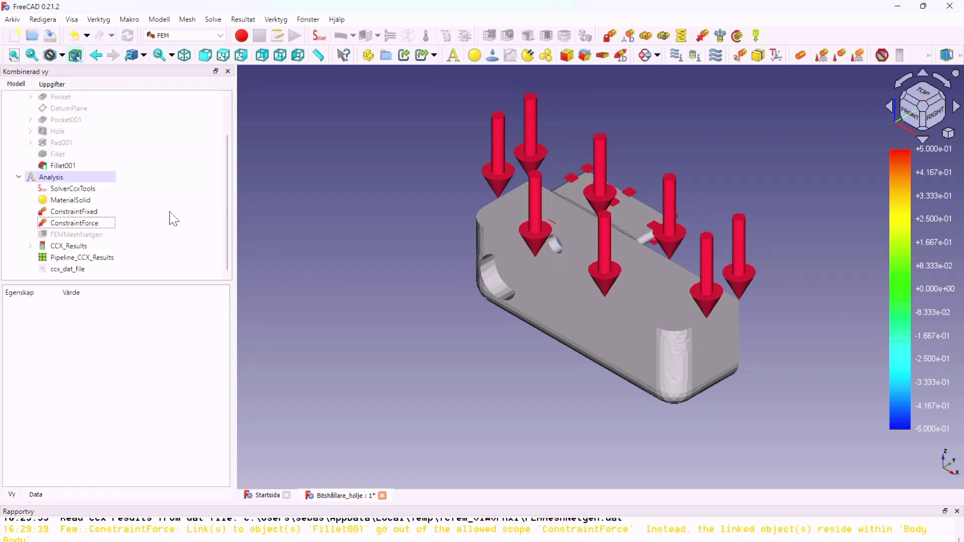
{"action": "left_click", "coordinate": [74, 188]}
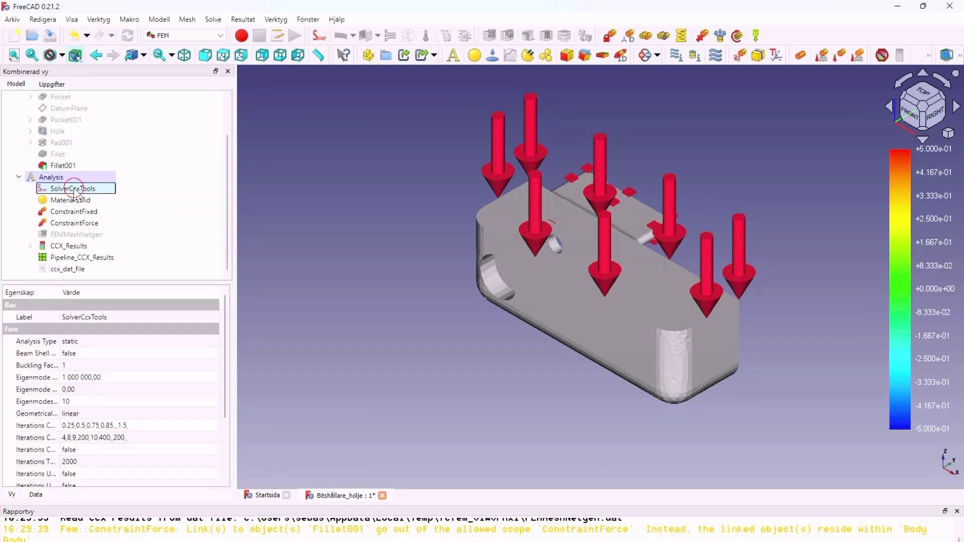
Rewrite the .inp file and re-run CalculiX with the 800 N load until done.
{"action": "double_click", "coordinate": [74, 189]}
{"action": "left_click", "coordinate": [65, 245]}
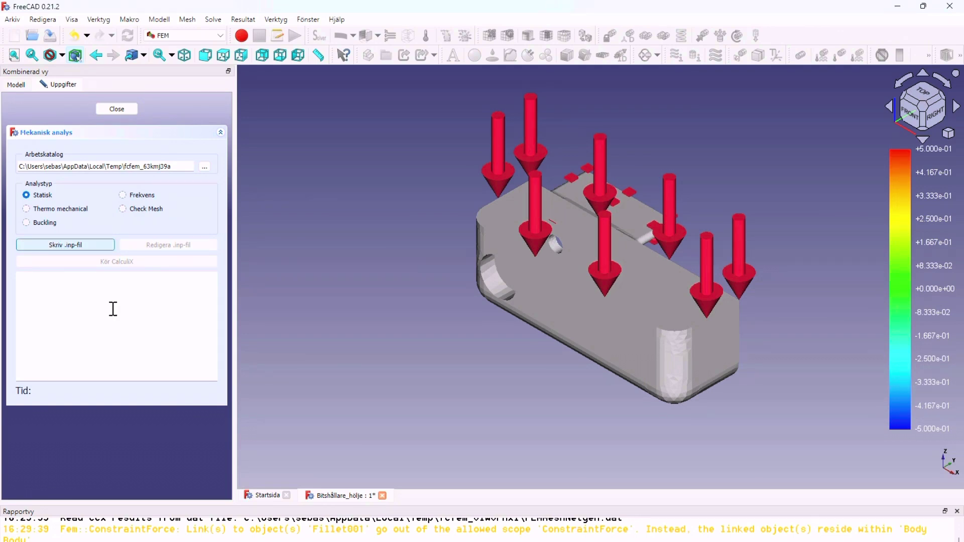
{"action": "left_click", "coordinate": [118, 265]}
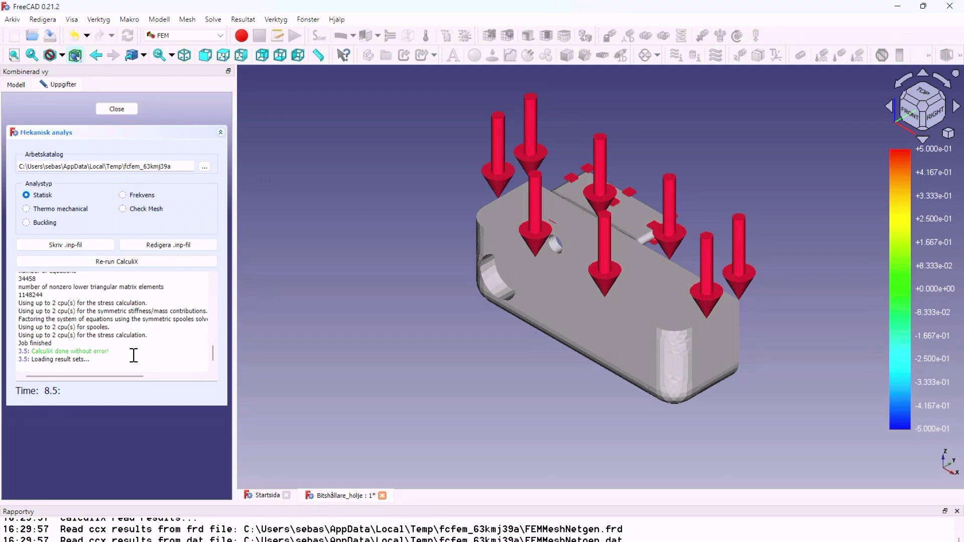
{"action": "left_click", "coordinate": [118, 110]}
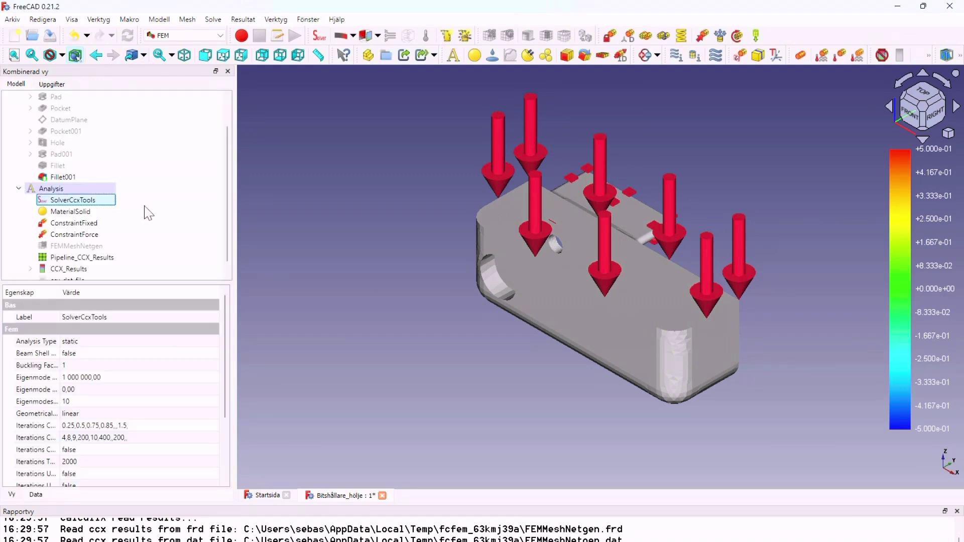
Check the Pipeline_CCX_Results display options, then open the refreshed CCX_Results result view.
{"action": "double_click", "coordinate": [81, 258]}
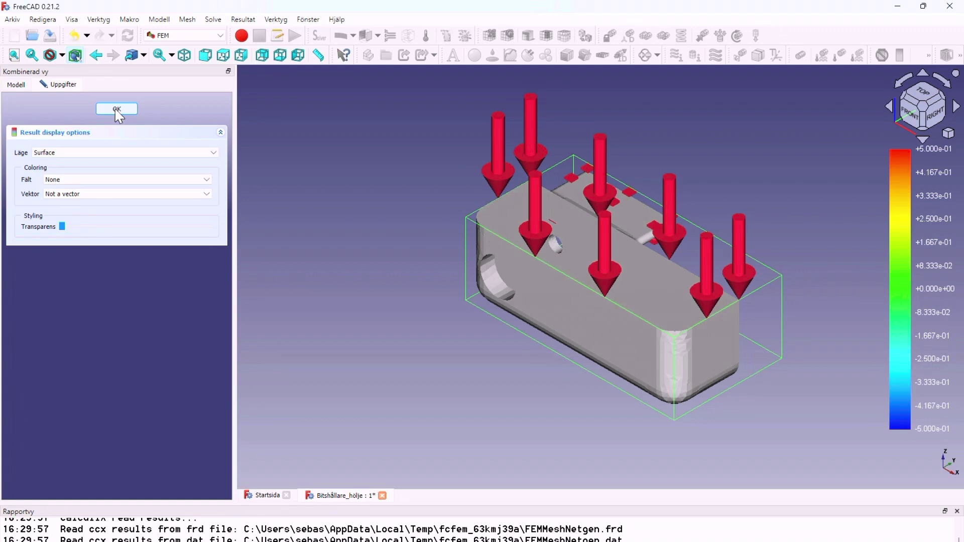
{"action": "left_click", "coordinate": [117, 112]}
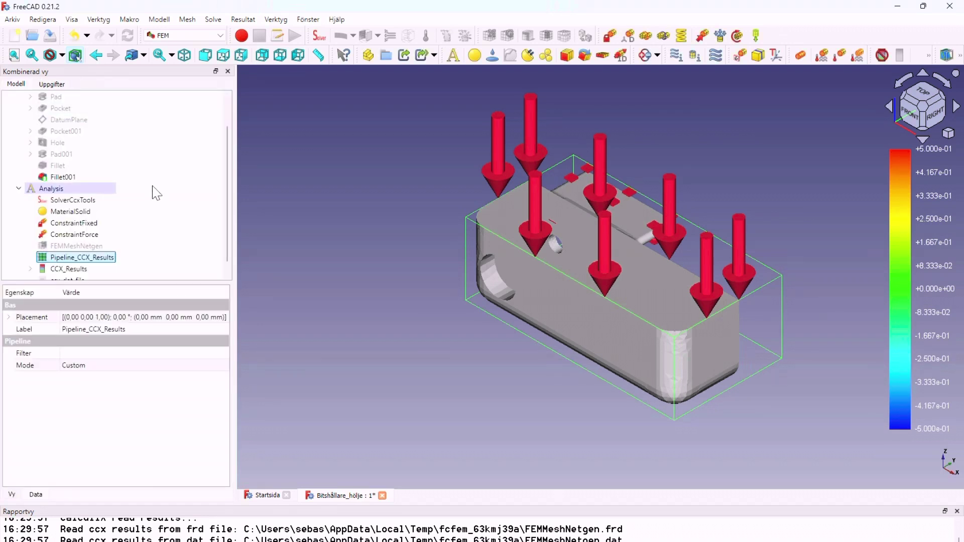
{"action": "scroll", "coordinate": [99, 262], "scroll_direction": "down", "scroll_amount": 1}
{"action": "left_click", "coordinate": [70, 258]}
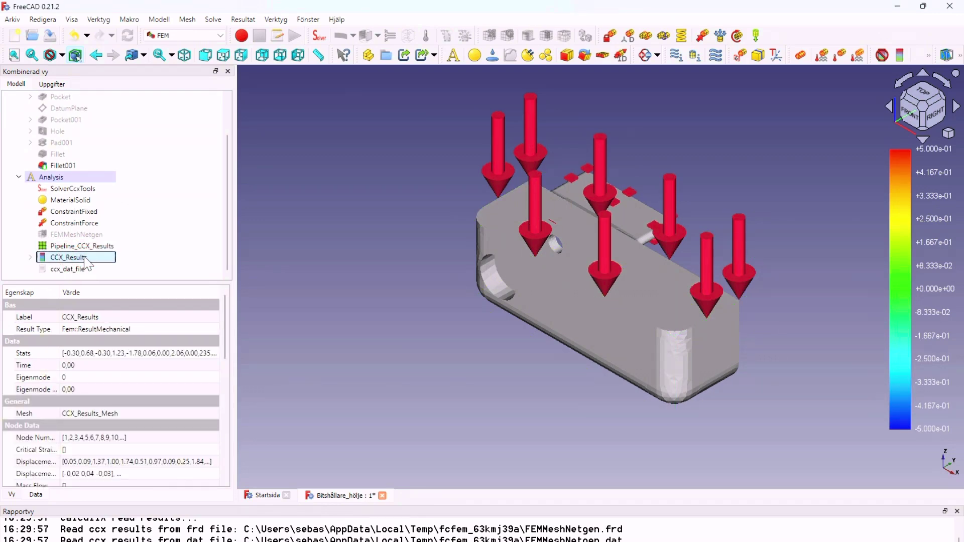
{"action": "double_click", "coordinate": [86, 260]}
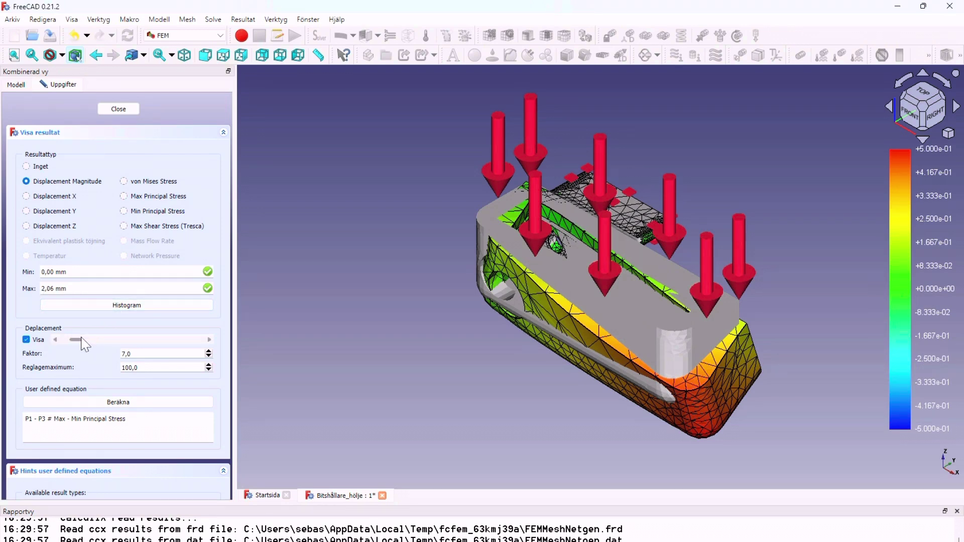
Slide the deformation factor down to 0,0 and back up, ending at 5,0.
{"action": "left_click_drag", "start_coordinate": [81, 339], "coordinate": [64, 340]}
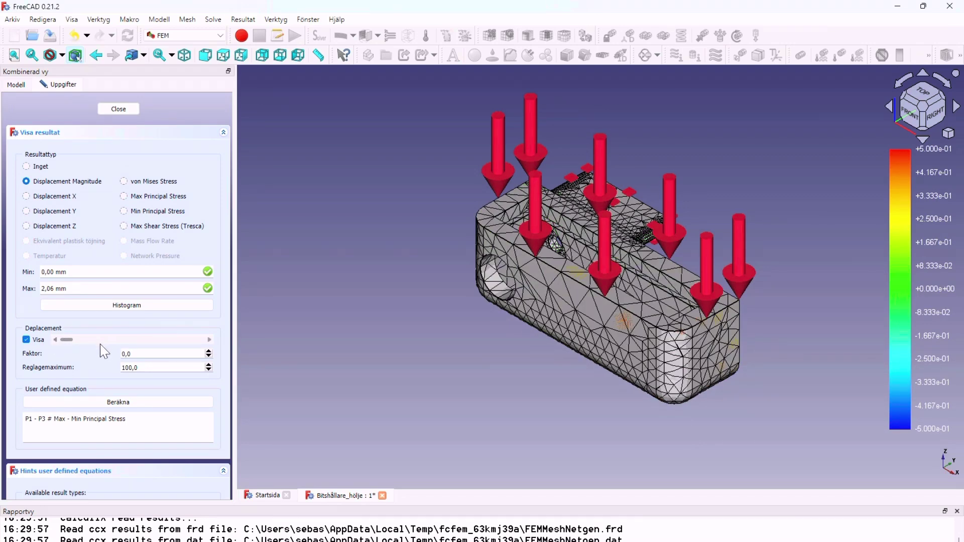
{"action": "left_click_drag", "start_coordinate": [67, 340], "coordinate": [79, 342]}
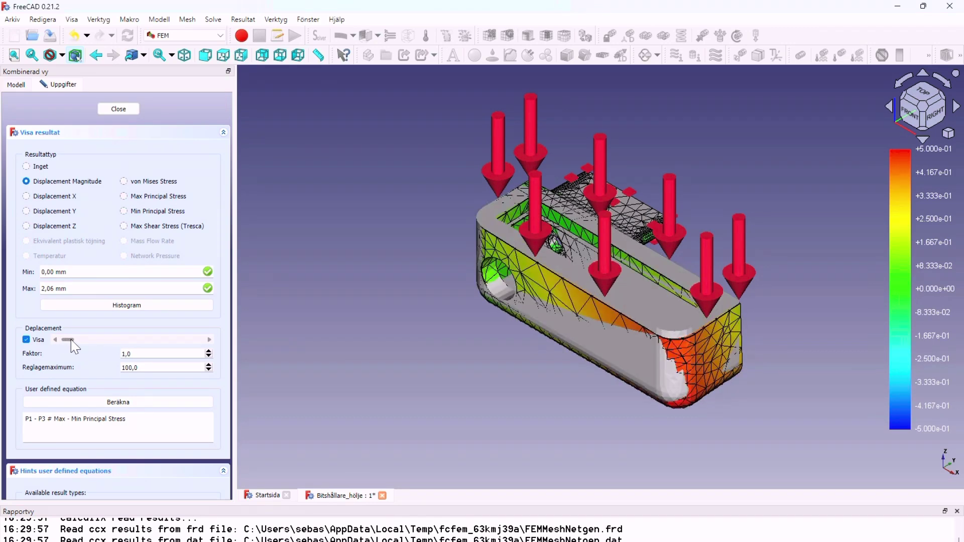
{"action": "left_click_drag", "start_coordinate": [79, 341], "coordinate": [73, 340]}
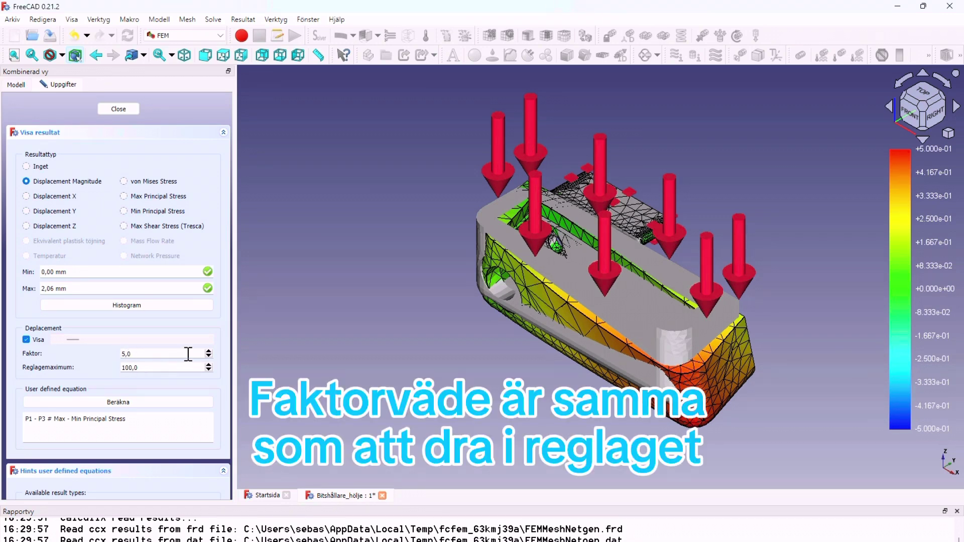
{"action": "left_click", "coordinate": [208, 357]}
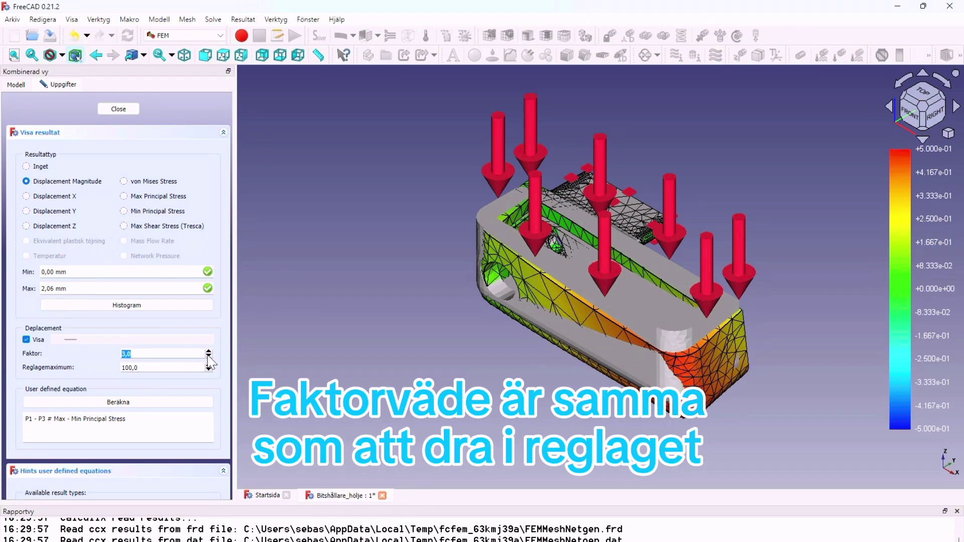
{"action": "left_click", "coordinate": [208, 357]}
{"action": "left_click", "coordinate": [208, 356]}
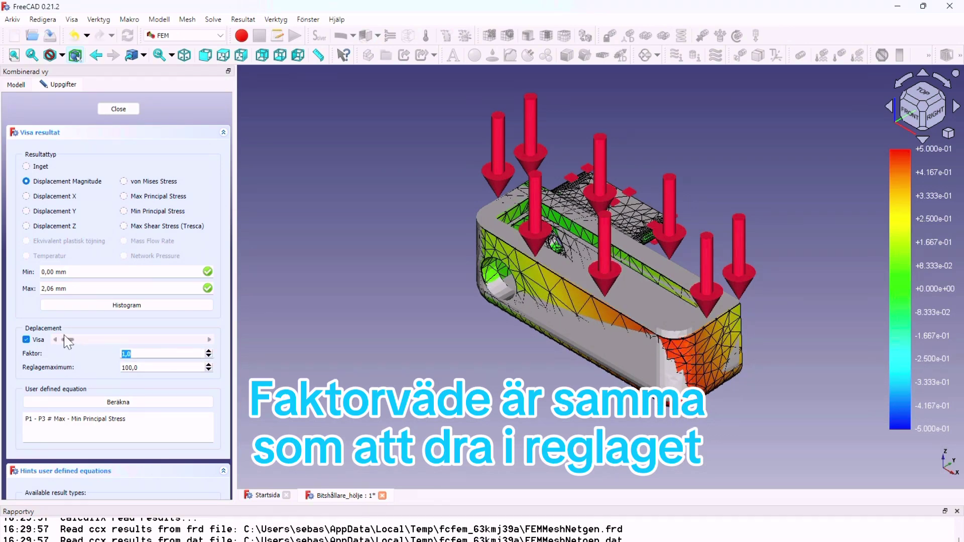
{"action": "left_click_drag", "start_coordinate": [67, 340], "coordinate": [73, 342]}
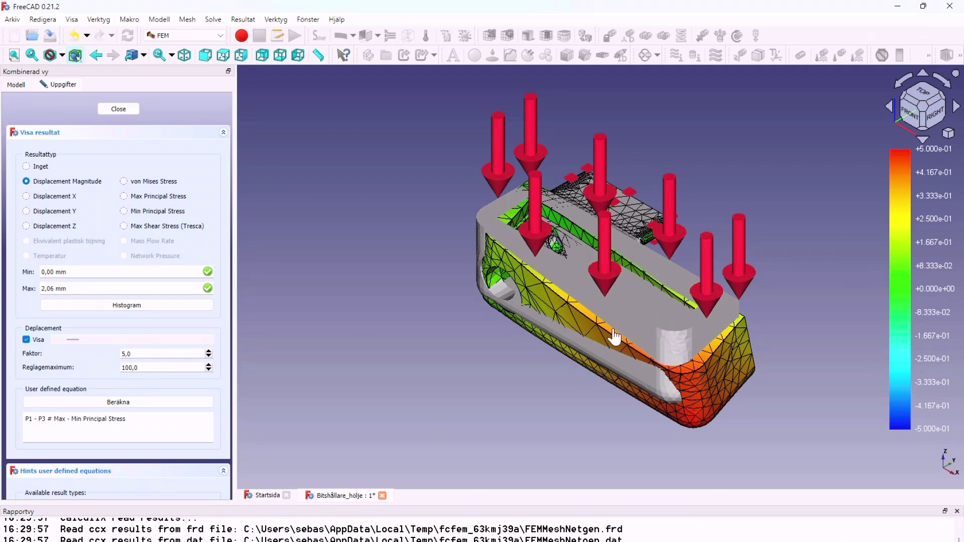
{"action": "left_click", "coordinate": [663, 271]}
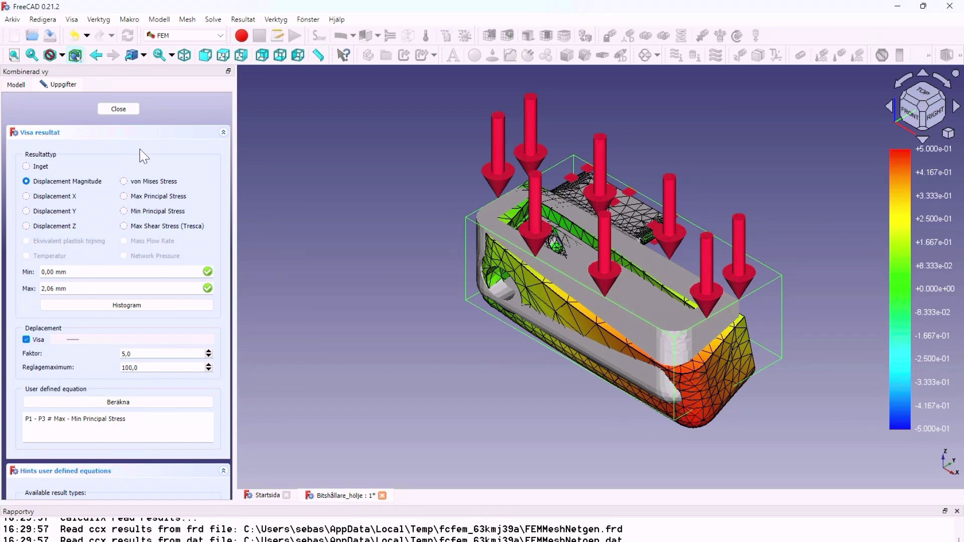
Close the result view and toggle the housing Body visible via Visa > Synlighet.
{"action": "left_click", "coordinate": [125, 112]}
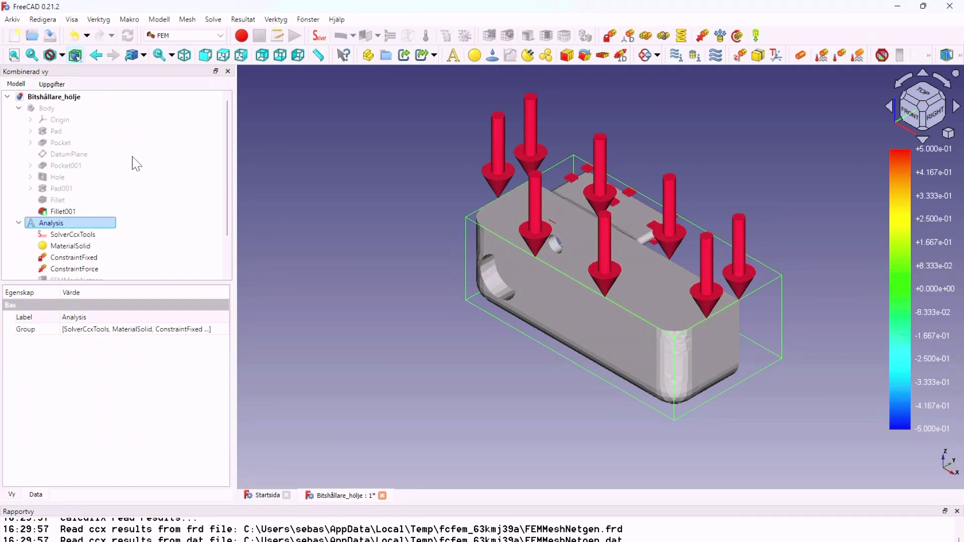
{"action": "left_click", "coordinate": [57, 112]}
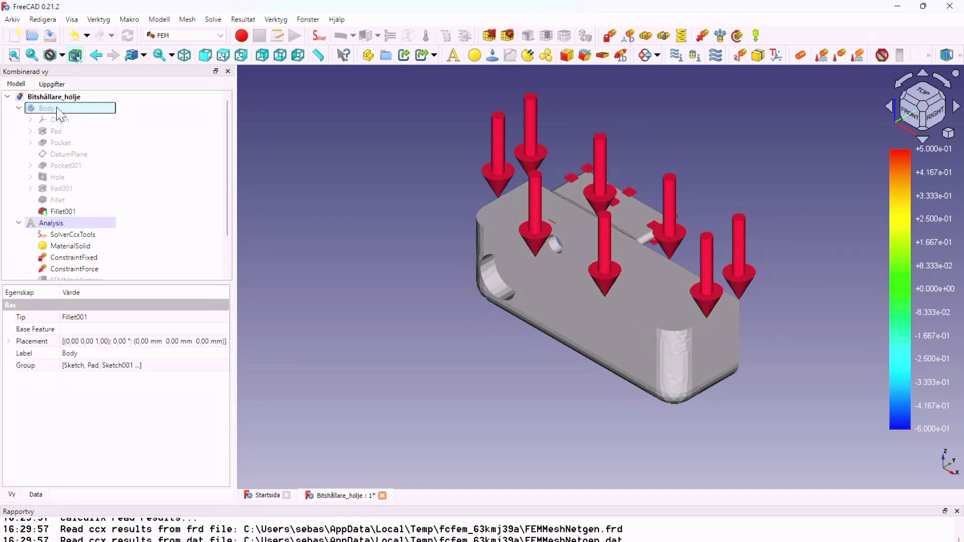
{"action": "left_click", "coordinate": [73, 23]}
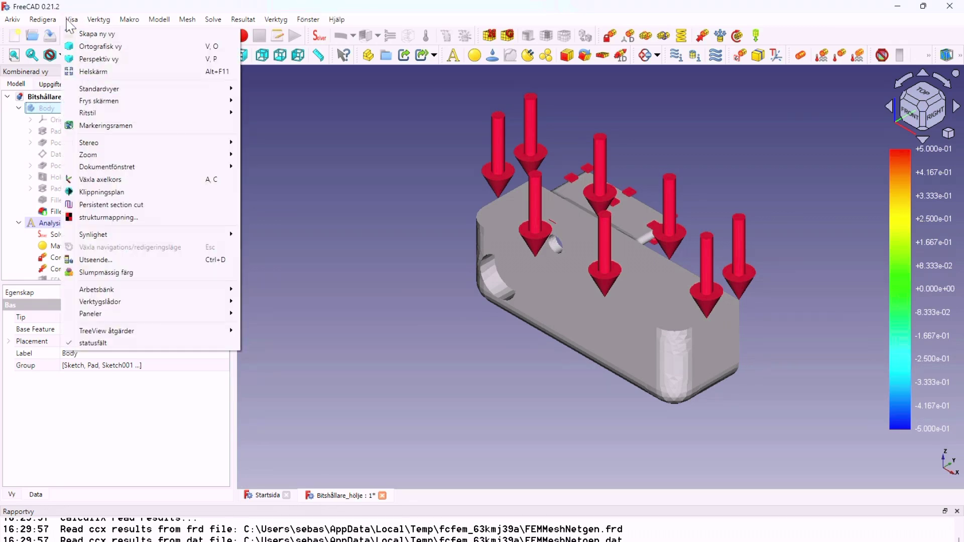
{"action": "mouse_move", "coordinate": [94, 234]}
{"action": "left_click", "coordinate": [266, 236]}
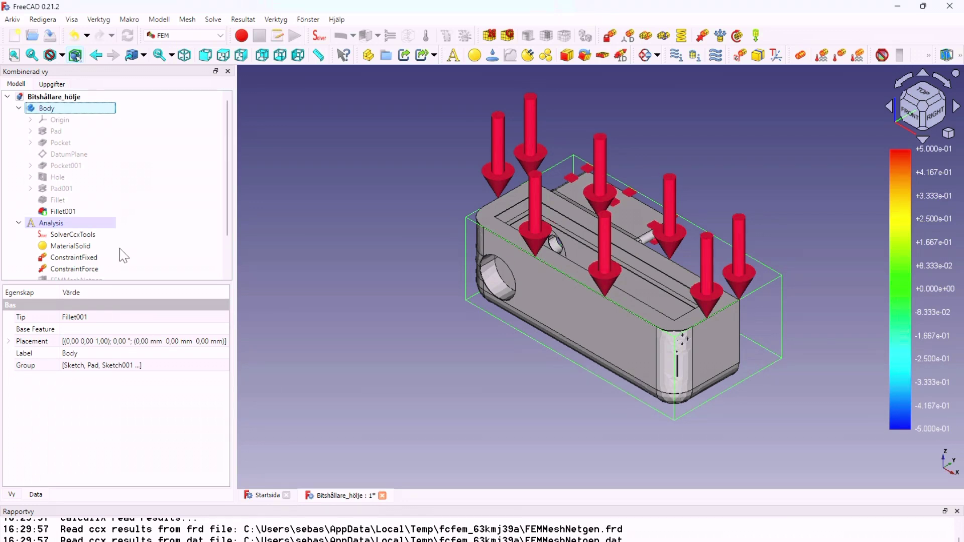
{"action": "scroll", "coordinate": [118, 233], "scroll_direction": "down", "scroll_amount": 2}
Open the CCX_Results displacement view and hide the housing solid and force arrows covering it.
{"action": "left_click", "coordinate": [76, 257]}
{"action": "double_click", "coordinate": [75, 259]}
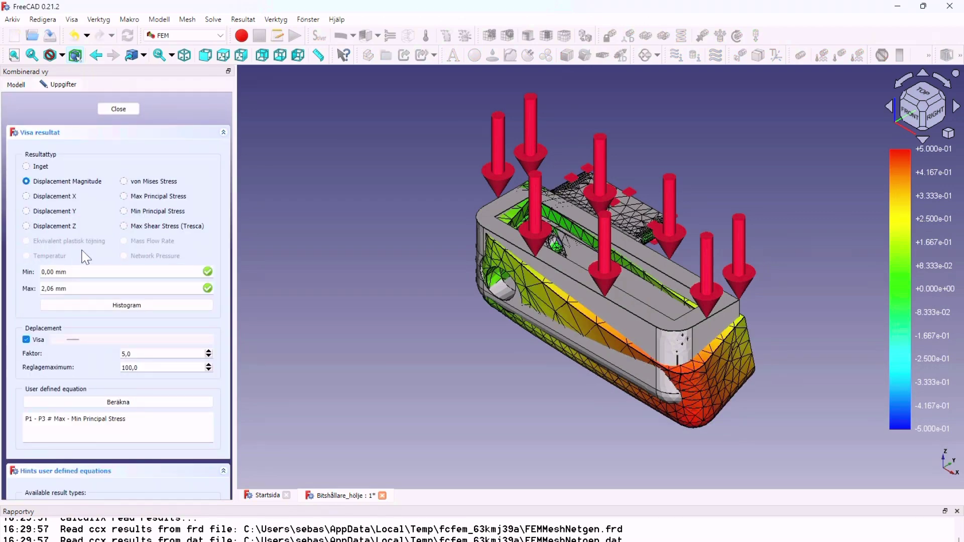
{"action": "left_click", "coordinate": [695, 321]}
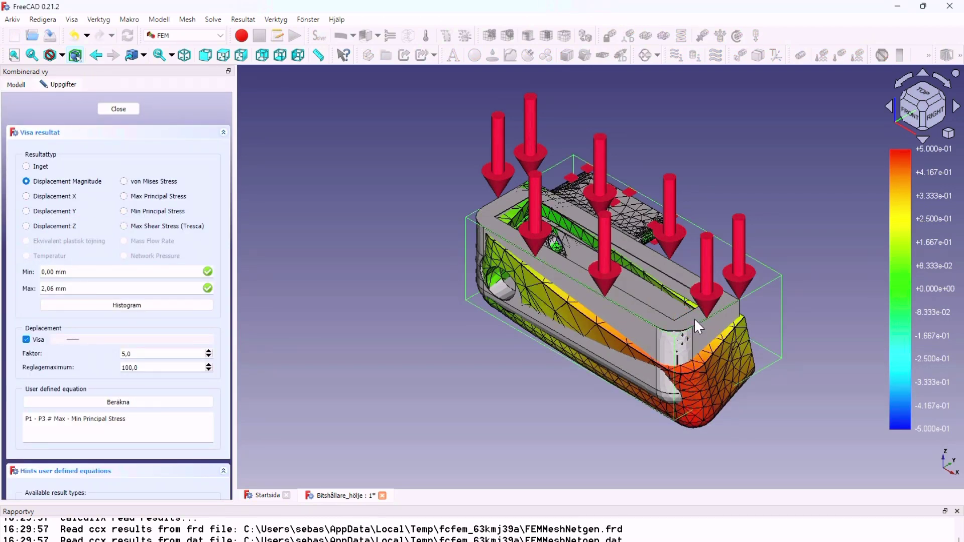
{"action": "right_click", "coordinate": [695, 320]}
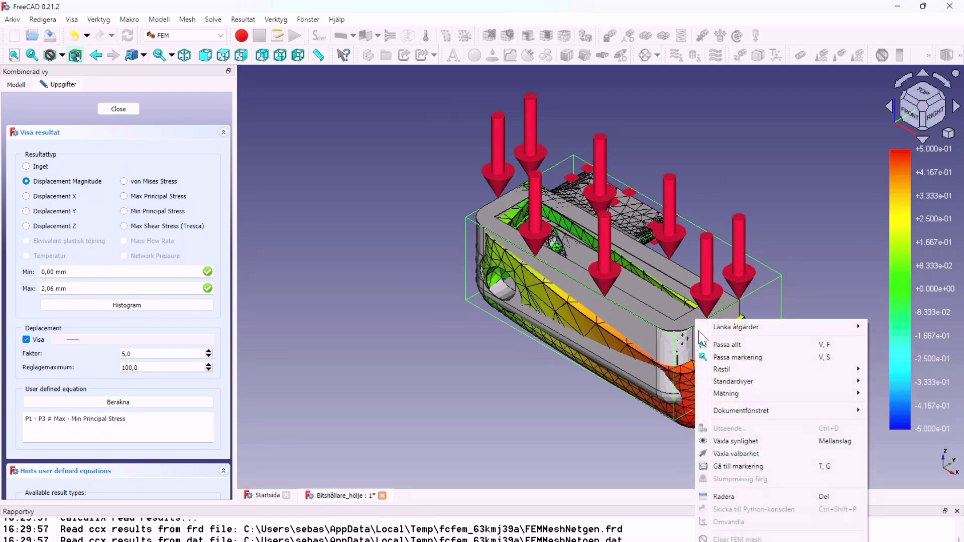
{"action": "left_click", "coordinate": [746, 444]}
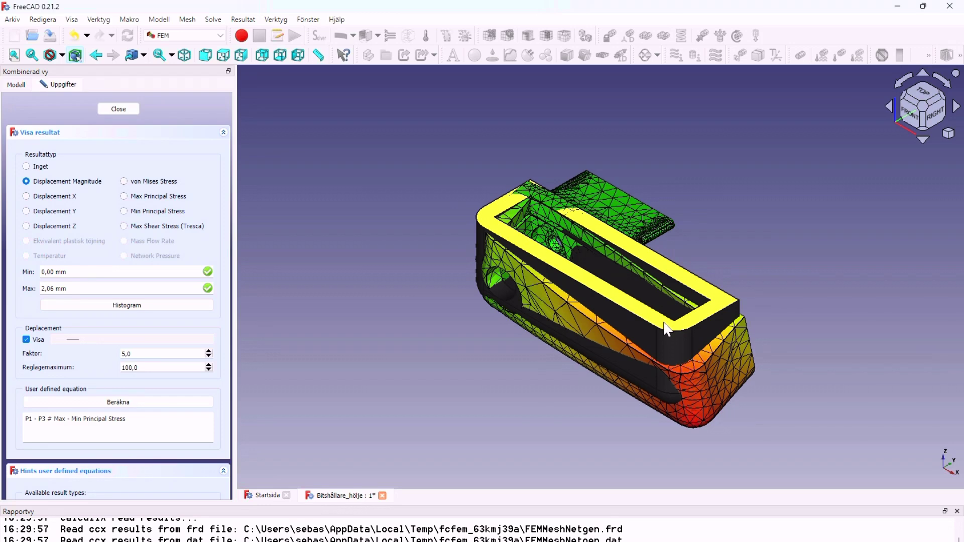
{"action": "right_click", "coordinate": [664, 323]}
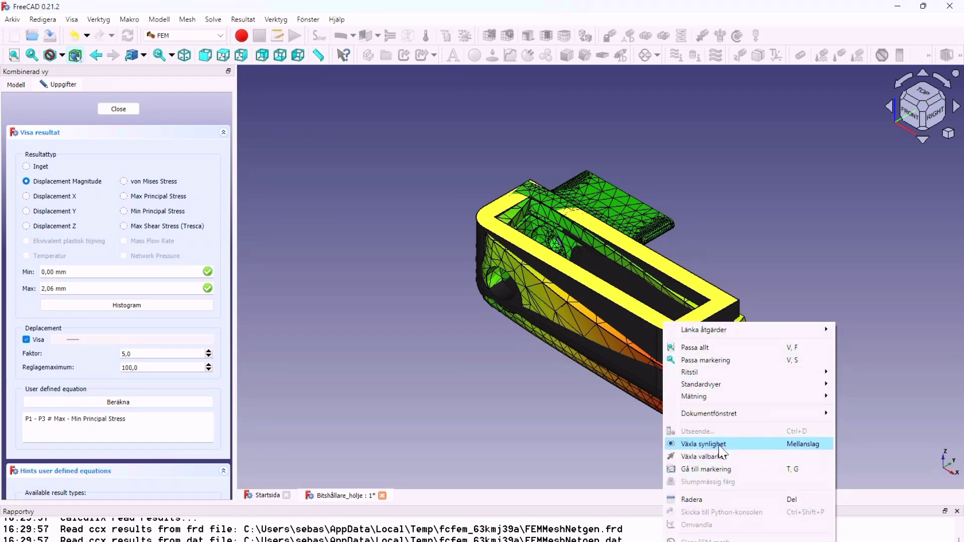
{"action": "left_click", "coordinate": [717, 444]}
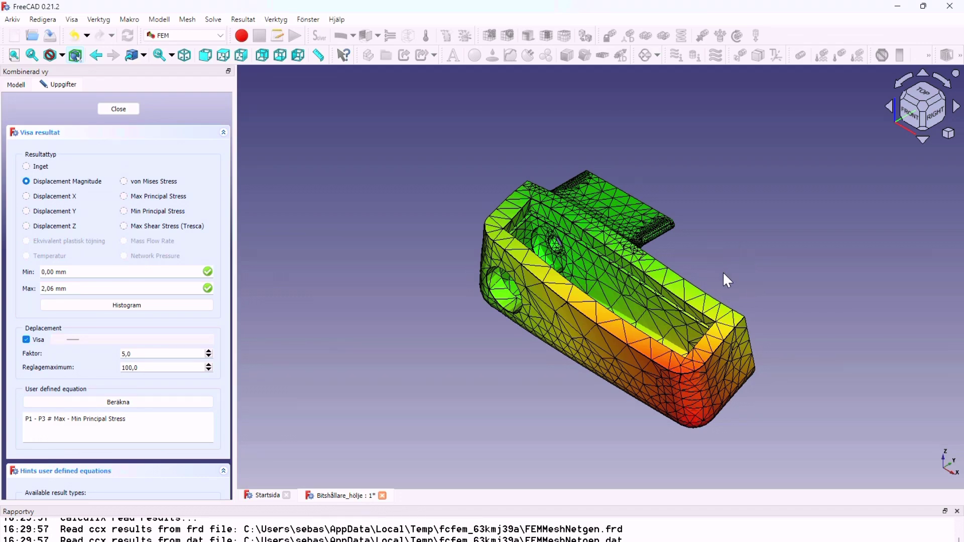
View the result from the right, return to isometric, and show undeformed von Mises at factor 0,0.
{"action": "mouse_move", "coordinate": [756, 328]}
{"action": "middle_mouse_down"}
{"action": "mouse_move", "coordinate": [671, 260]}
{"action": "mouse_move", "coordinate": [831, 208]}
{"action": "middle_mouse_up"}
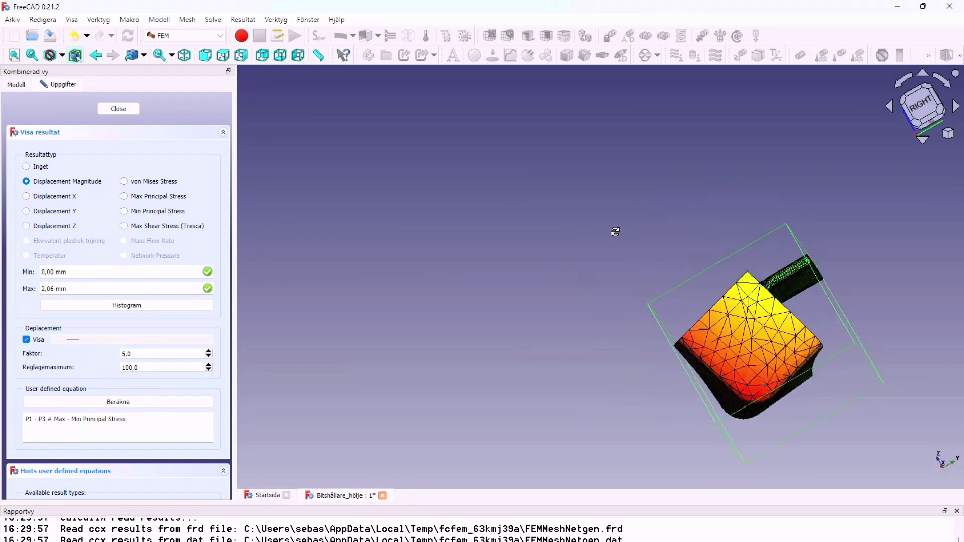
{"action": "left_click", "coordinate": [927, 112]}
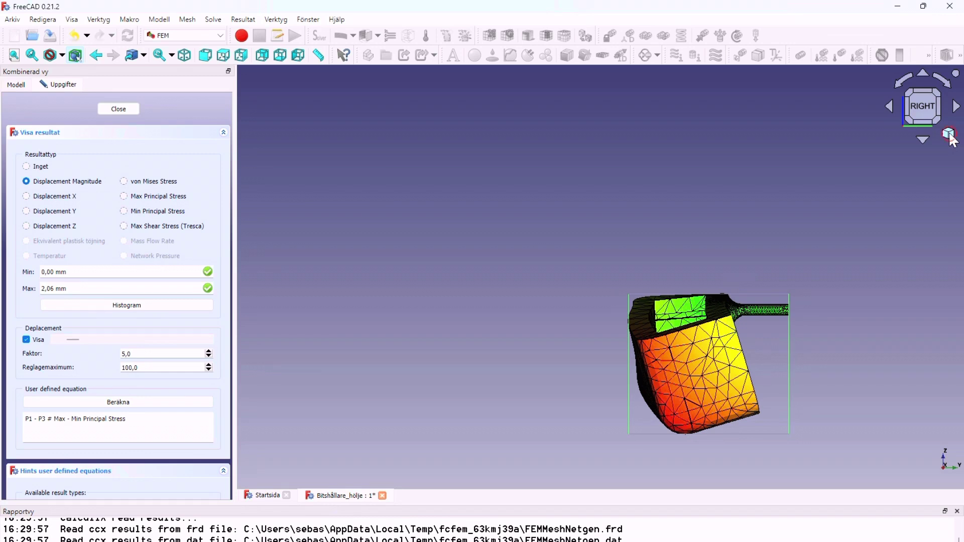
{"action": "left_click", "coordinate": [951, 136]}
{"action": "left_click", "coordinate": [887, 164]}
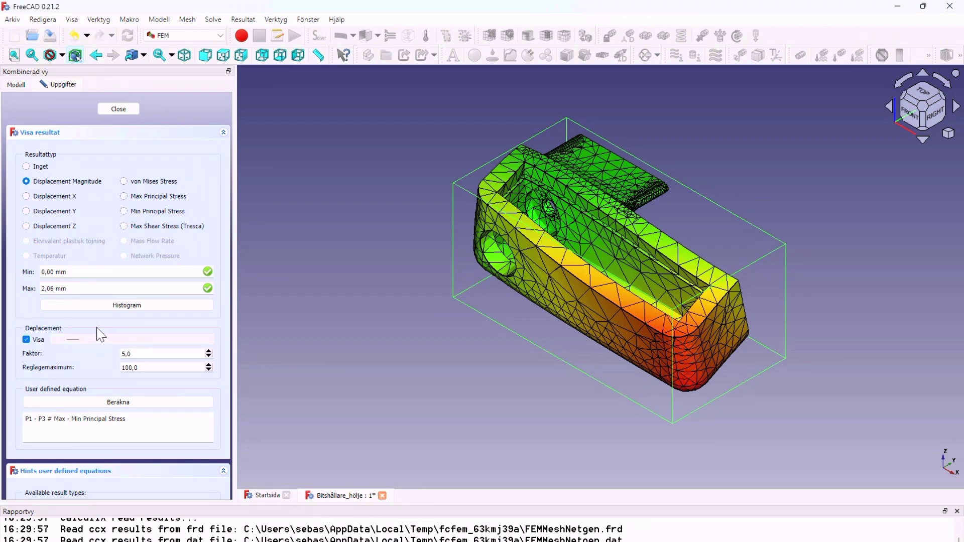
{"action": "left_click_drag", "start_coordinate": [73, 340], "coordinate": [55, 345]}
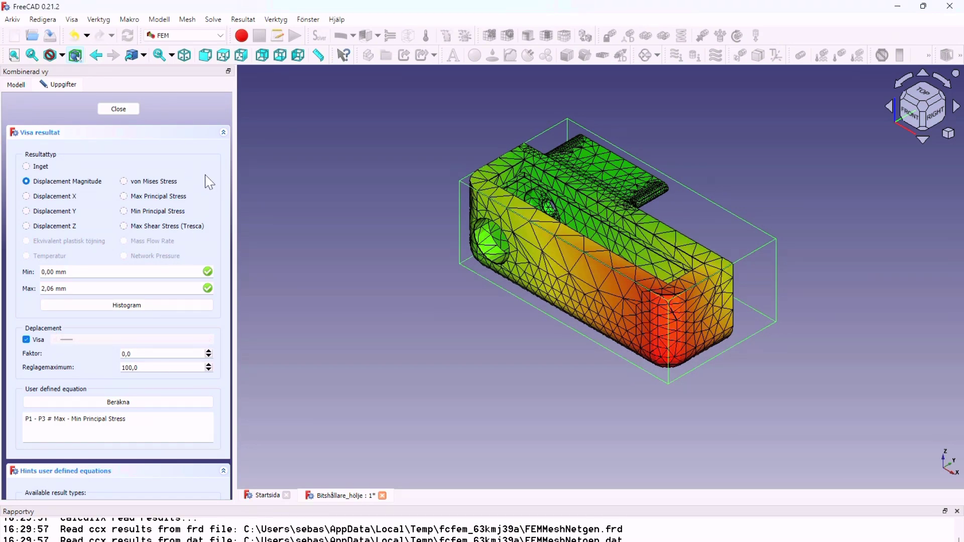
{"action": "left_click", "coordinate": [123, 181]}
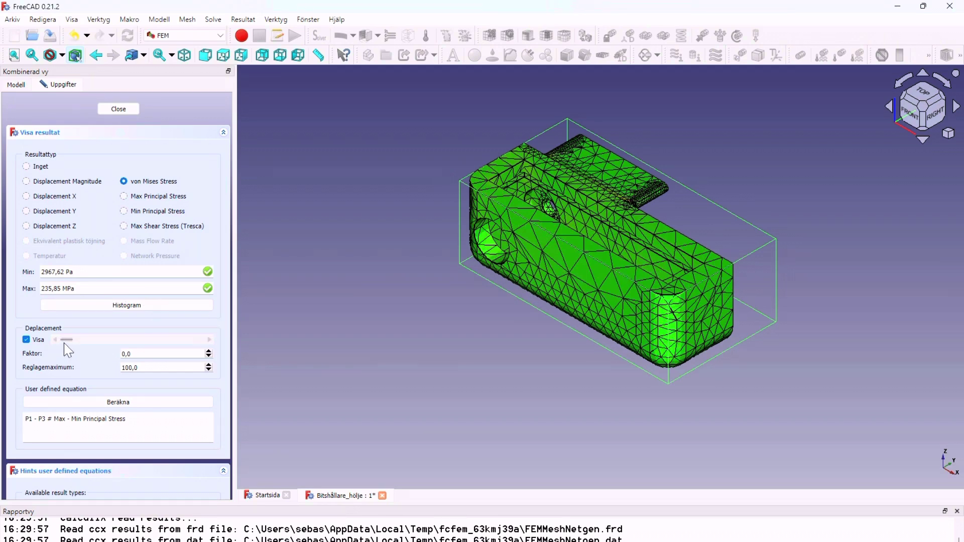
Raise the deformation factor to 7,0 and orbit to inspect the von Mises right end and top.
{"action": "left_click_drag", "start_coordinate": [66, 340], "coordinate": [74, 340]}
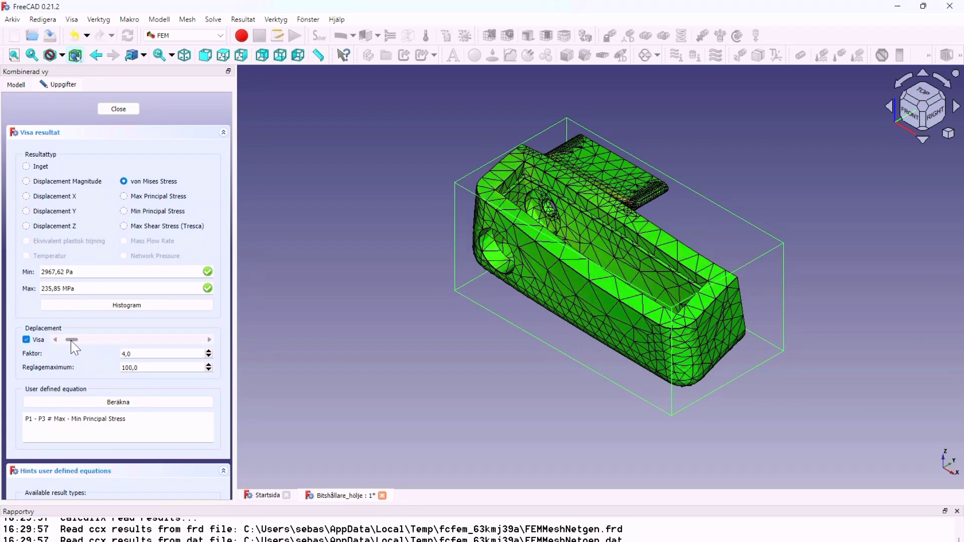
{"action": "left_click_drag", "start_coordinate": [77, 348], "coordinate": [78, 348]}
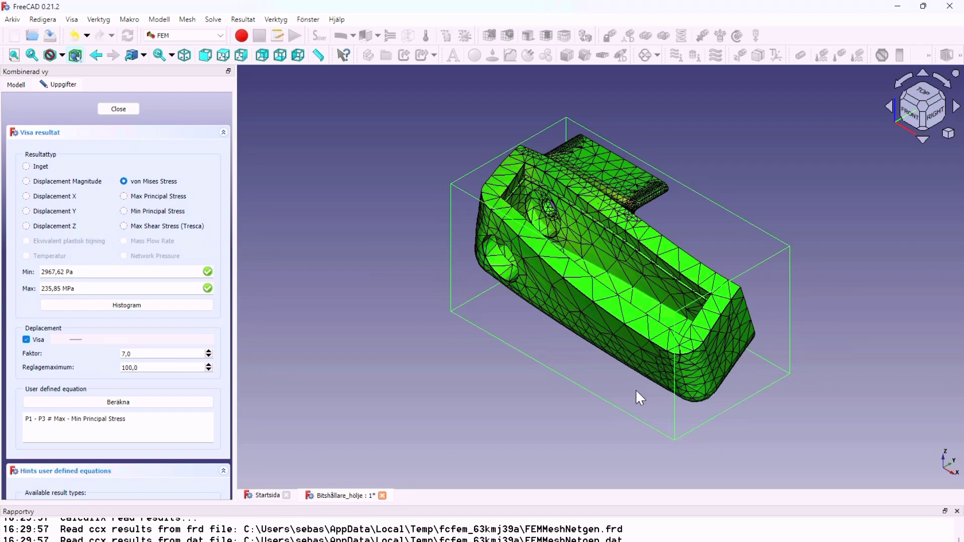
{"action": "middle_click_drag", "start_coordinate": [637, 392], "coordinate": [590, 315]}
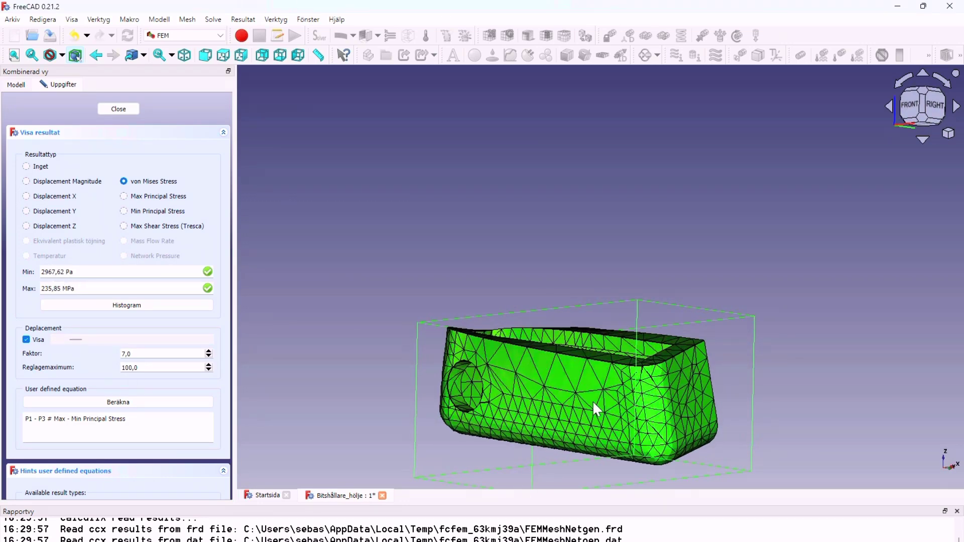
{"action": "mouse_move", "coordinate": [703, 435]}
{"action": "middle_mouse_down"}
{"action": "mouse_move", "coordinate": [673, 359]}
{"action": "mouse_move", "coordinate": [646, 363]}
{"action": "middle_mouse_up"}
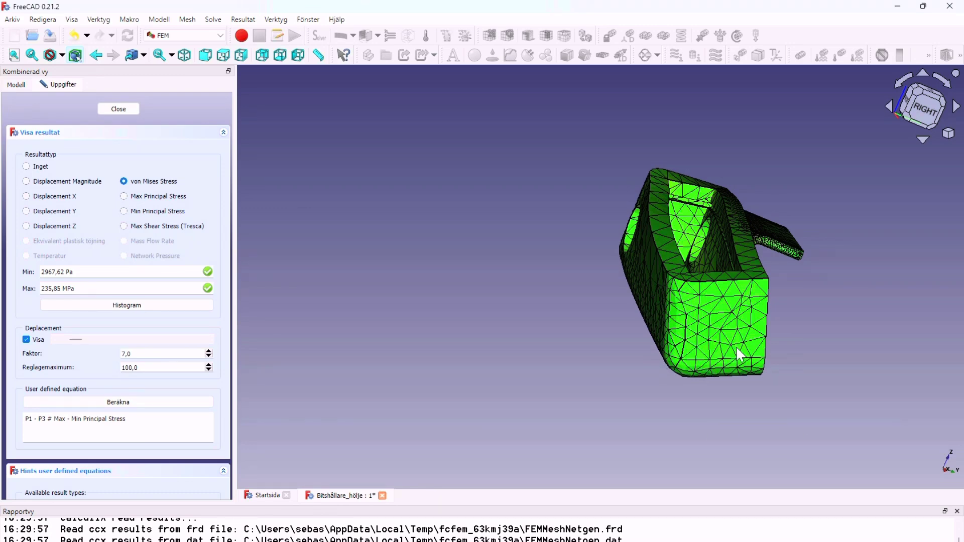
{"action": "mouse_move", "coordinate": [808, 319]}
{"action": "middle_mouse_down"}
{"action": "mouse_move", "coordinate": [713, 307]}
{"action": "mouse_move", "coordinate": [700, 327]}
{"action": "mouse_move", "coordinate": [716, 316]}
{"action": "middle_mouse_up"}
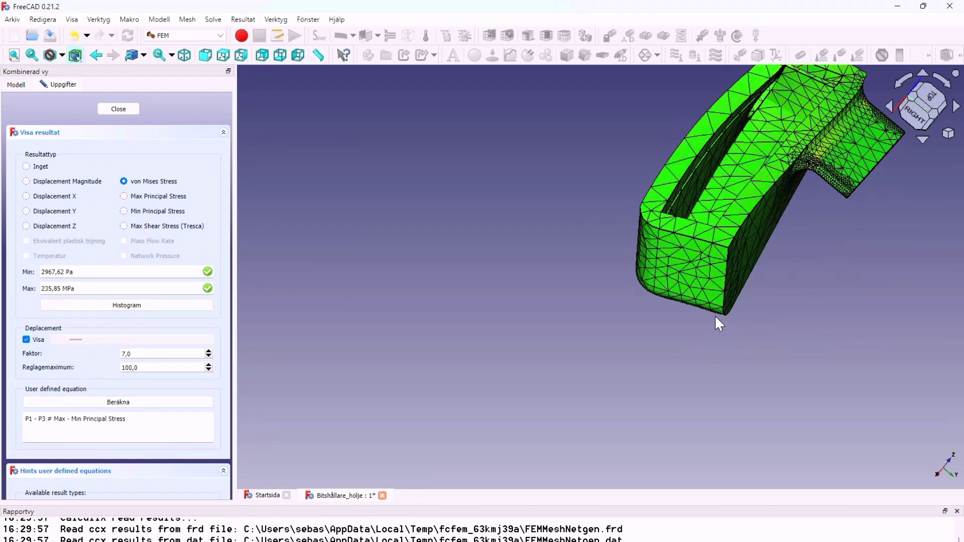
{"action": "scroll", "coordinate": [828, 145], "scroll_direction": "up", "scroll_amount": 3}
Zoom in and orbit around the von Mises stress hotspots at the notch and hole.
{"action": "scroll", "coordinate": [829, 151], "scroll_direction": "up", "scroll_amount": 2}
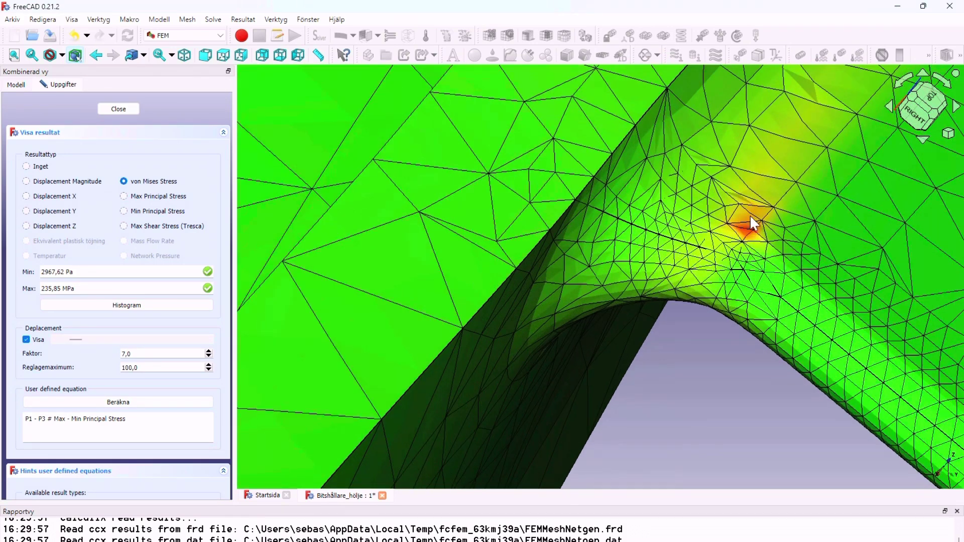
{"action": "scroll", "coordinate": [750, 306], "scroll_direction": "down", "scroll_amount": 2}
{"action": "scroll", "coordinate": [722, 241], "scroll_direction": "down", "scroll_amount": 2}
{"action": "scroll", "coordinate": [722, 242], "scroll_direction": "down", "scroll_amount": 2}
{"action": "scroll", "coordinate": [718, 238], "scroll_direction": "down", "scroll_amount": 2}
{"action": "middle_click_drag", "start_coordinate": [832, 193], "coordinate": [774, 122]}
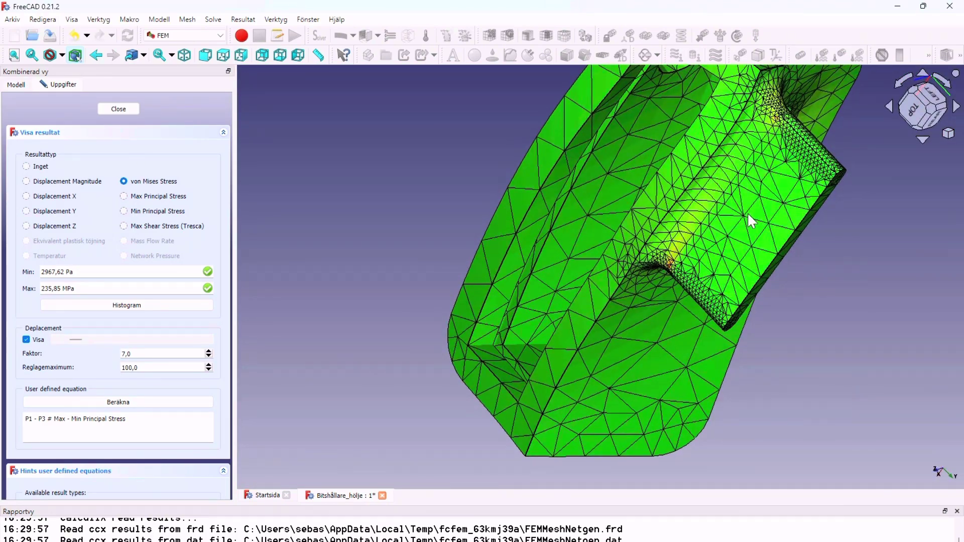
{"action": "scroll", "coordinate": [707, 207], "scroll_direction": "down", "scroll_amount": 4}
{"action": "mouse_move", "coordinate": [737, 271]}
{"action": "middle_mouse_down"}
{"action": "mouse_move", "coordinate": [624, 215]}
{"action": "mouse_move", "coordinate": [538, 201]}
{"action": "mouse_move", "coordinate": [469, 228]}
{"action": "mouse_move", "coordinate": [582, 221]}
{"action": "middle_mouse_up"}
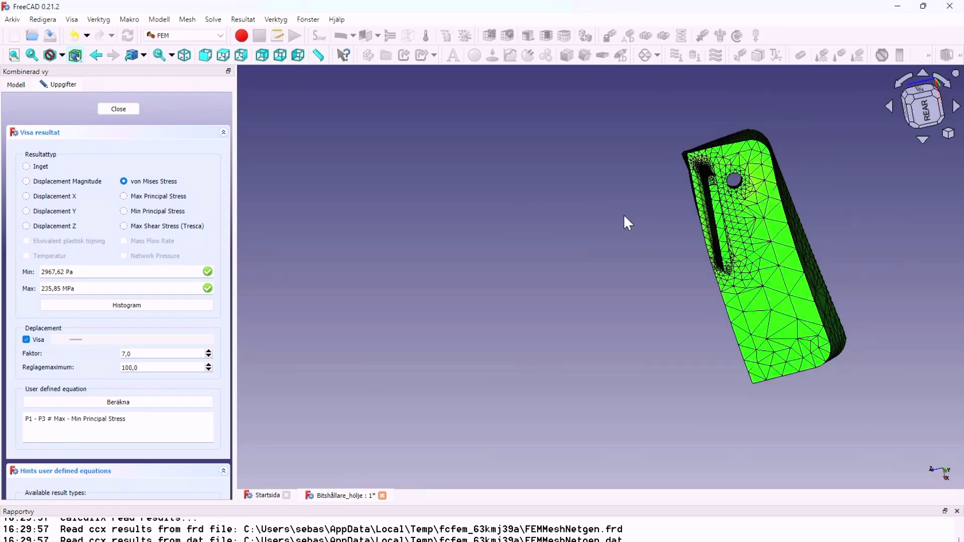
{"action": "scroll", "coordinate": [778, 185], "scroll_direction": "up", "scroll_amount": 3}
{"action": "scroll", "coordinate": [757, 198], "scroll_direction": "up", "scroll_amount": 3}
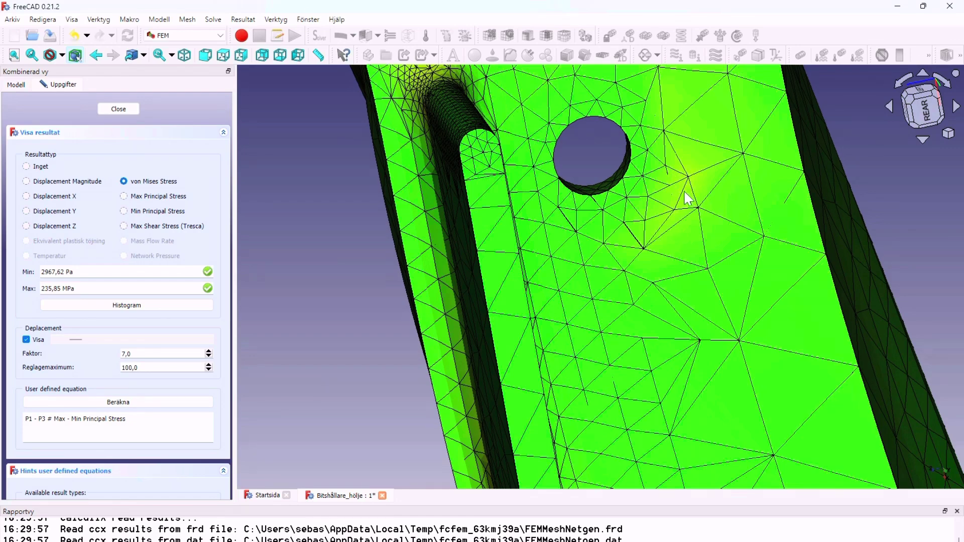
{"action": "scroll", "coordinate": [705, 194], "scroll_direction": "down", "scroll_amount": 3}
Examine the notch region up close, then zoom back out to an overview of the housing.
{"action": "middle_click_drag", "start_coordinate": [758, 237], "coordinate": [681, 225]}
{"action": "scroll", "coordinate": [681, 225], "scroll_direction": "up", "scroll_amount": 2}
{"action": "scroll", "coordinate": [679, 224], "scroll_direction": "down", "scroll_amount": 3}
{"action": "scroll", "coordinate": [701, 219], "scroll_direction": "up", "scroll_amount": 3}
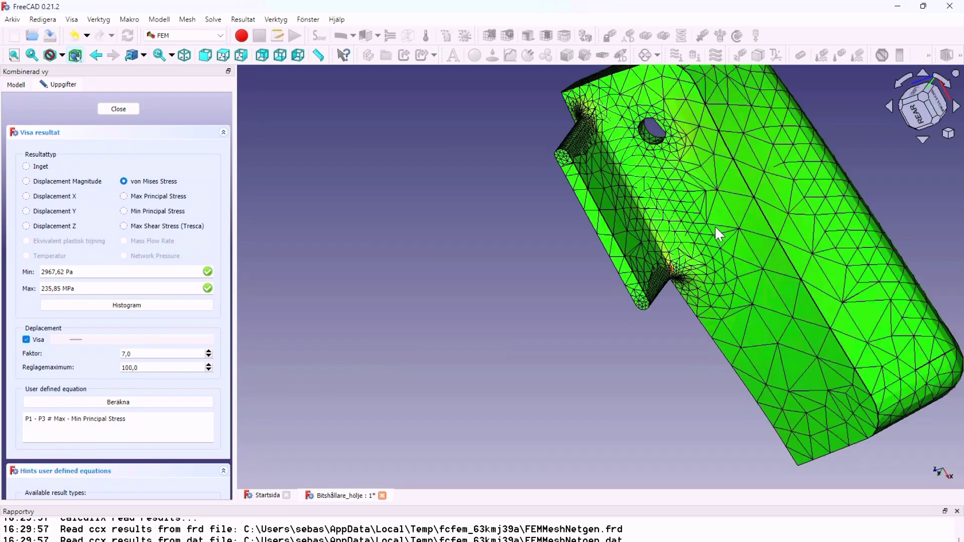
{"action": "scroll", "coordinate": [715, 225], "scroll_direction": "up", "scroll_amount": 3}
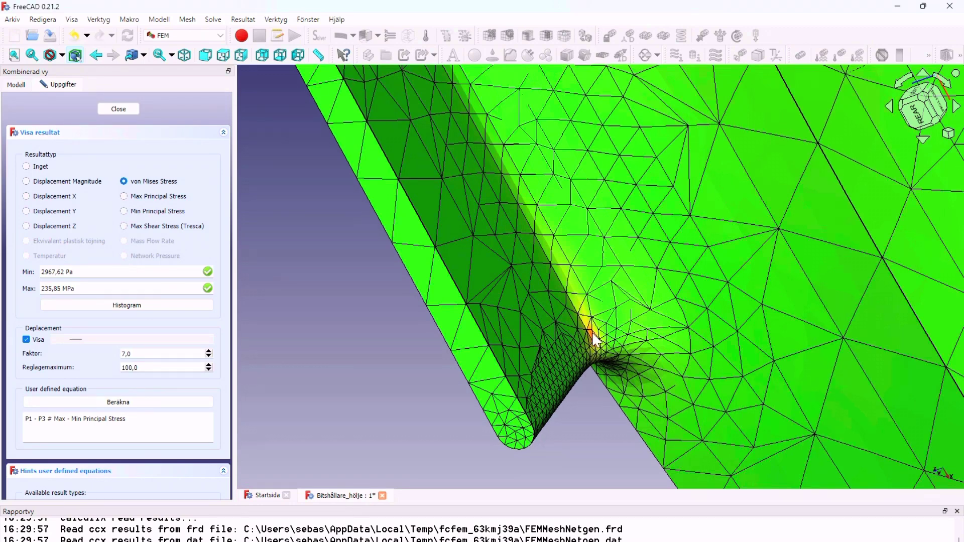
{"action": "middle_click_drag", "start_coordinate": [590, 291], "coordinate": [590, 304]}
{"action": "scroll", "coordinate": [589, 303], "scroll_direction": "down", "scroll_amount": 2}
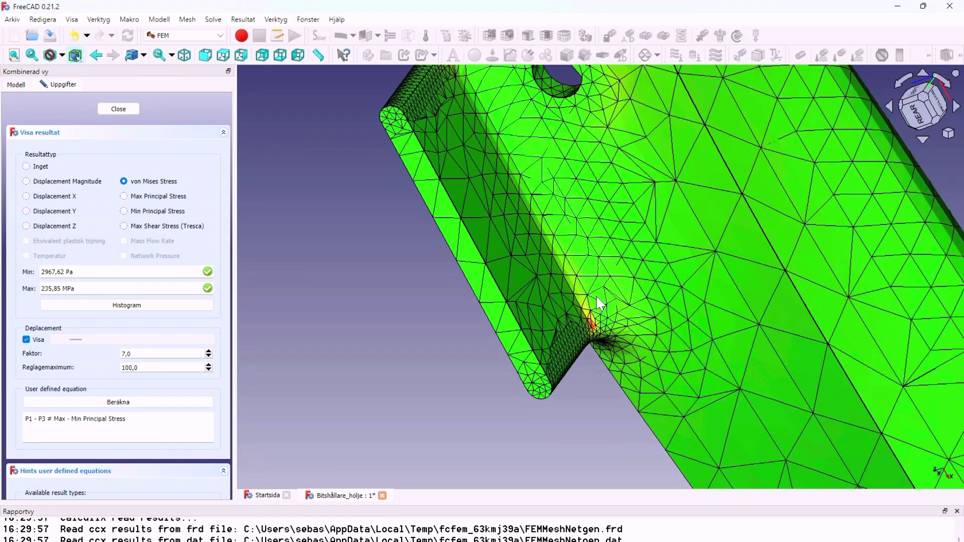
{"action": "scroll", "coordinate": [487, 167], "scroll_direction": "down", "scroll_amount": 1}
{"action": "scroll", "coordinate": [466, 117], "scroll_direction": "down", "scroll_amount": 2}
{"action": "scroll", "coordinate": [462, 92], "scroll_direction": "up", "scroll_amount": 2}
{"action": "scroll", "coordinate": [480, 107], "scroll_direction": "up", "scroll_amount": 2}
{"action": "scroll", "coordinate": [532, 182], "scroll_direction": "down", "scroll_amount": 3}
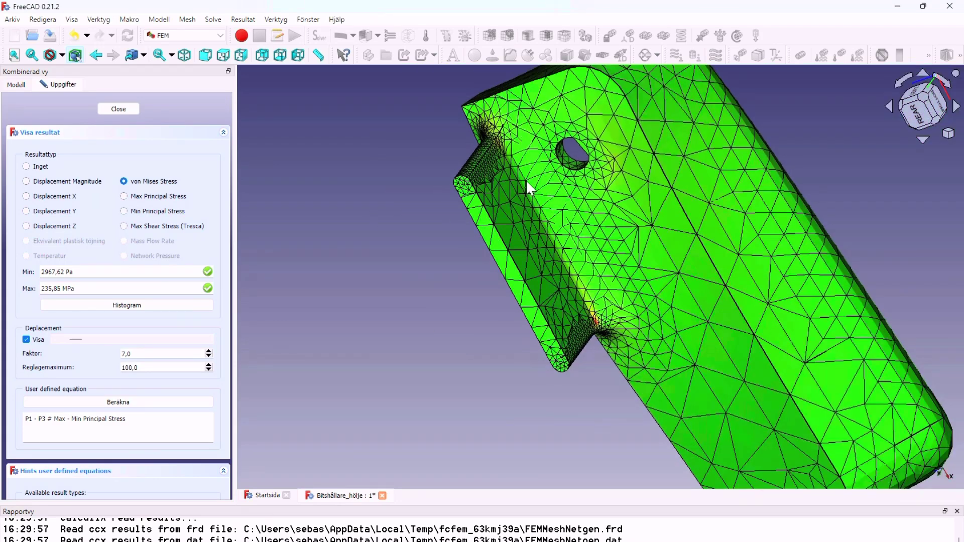
{"action": "scroll", "coordinate": [550, 258], "scroll_direction": "down", "scroll_amount": 3}
{"action": "mouse_move", "coordinate": [532, 279]}
{"action": "middle_mouse_down"}
{"action": "mouse_move", "coordinate": [422, 215]}
{"action": "mouse_move", "coordinate": [501, 204]}
{"action": "mouse_move", "coordinate": [658, 230]}
{"action": "mouse_move", "coordinate": [706, 219]}
{"action": "middle_mouse_up"}
{"action": "scroll", "coordinate": [352, 209], "scroll_direction": "down", "scroll_amount": 3}
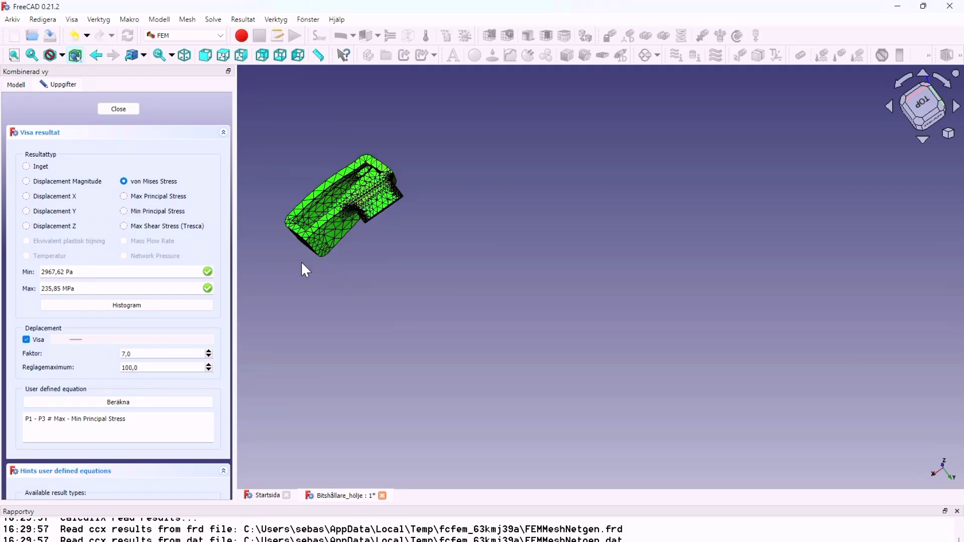
Orbit and zoom until the thin tab end fills the view, then close the result display.
{"action": "mouse_move", "coordinate": [282, 254]}
{"action": "middle_mouse_down"}
{"action": "mouse_move", "coordinate": [355, 271]}
{"action": "mouse_move", "coordinate": [465, 273]}
{"action": "mouse_move", "coordinate": [518, 248]}
{"action": "mouse_move", "coordinate": [320, 261]}
{"action": "middle_mouse_up"}
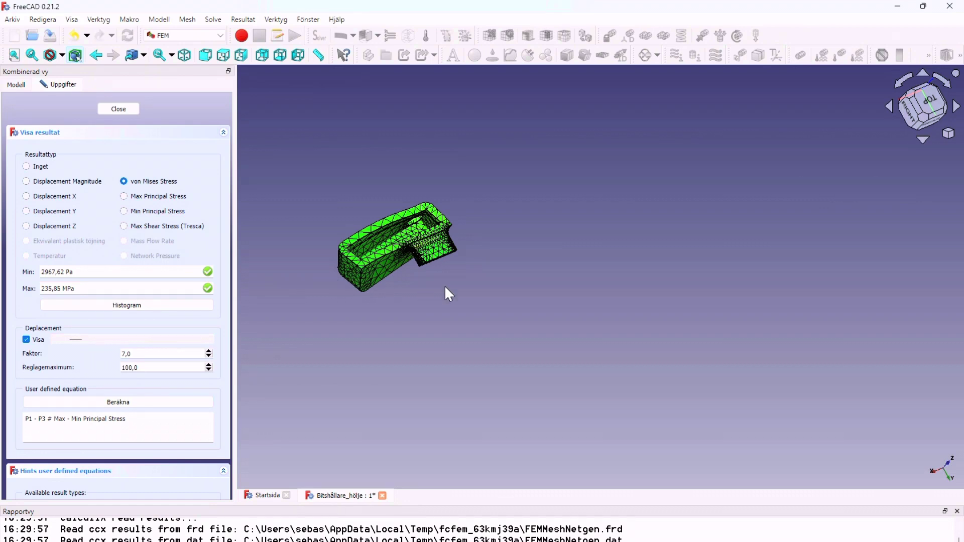
{"action": "mouse_move", "coordinate": [364, 303]}
{"action": "middle_mouse_down"}
{"action": "mouse_move", "coordinate": [531, 238]}
{"action": "mouse_move", "coordinate": [424, 260]}
{"action": "middle_mouse_up"}
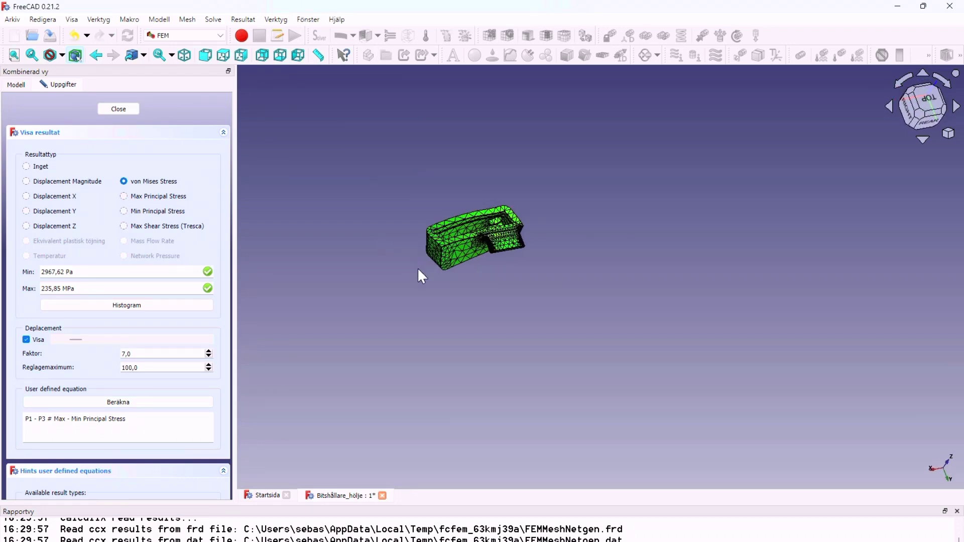
{"action": "middle_click_drag", "start_coordinate": [421, 318], "coordinate": [532, 252]}
{"action": "scroll", "coordinate": [529, 243], "scroll_direction": "up", "scroll_amount": 4}
{"action": "scroll", "coordinate": [530, 240], "scroll_direction": "up", "scroll_amount": 3}
{"action": "scroll", "coordinate": [534, 254], "scroll_direction": "down", "scroll_amount": 1}
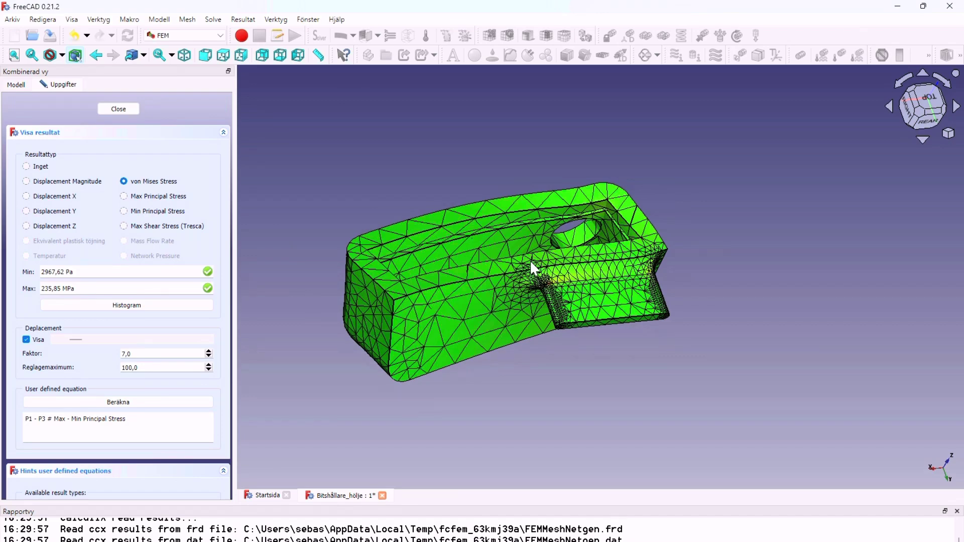
{"action": "mouse_move", "coordinate": [427, 301]}
{"action": "middle_mouse_down"}
{"action": "mouse_move", "coordinate": [759, 326]}
{"action": "mouse_move", "coordinate": [657, 387]}
{"action": "mouse_move", "coordinate": [505, 333]}
{"action": "mouse_move", "coordinate": [430, 291]}
{"action": "mouse_move", "coordinate": [433, 301]}
{"action": "middle_mouse_up"}
{"action": "scroll", "coordinate": [578, 203], "scroll_direction": "up", "scroll_amount": 1}
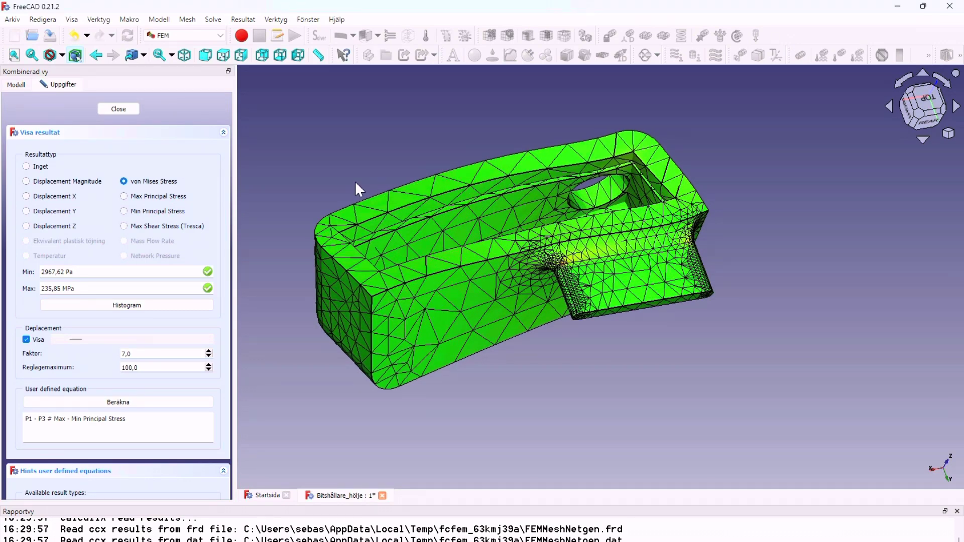
{"action": "left_click", "coordinate": [119, 110]}
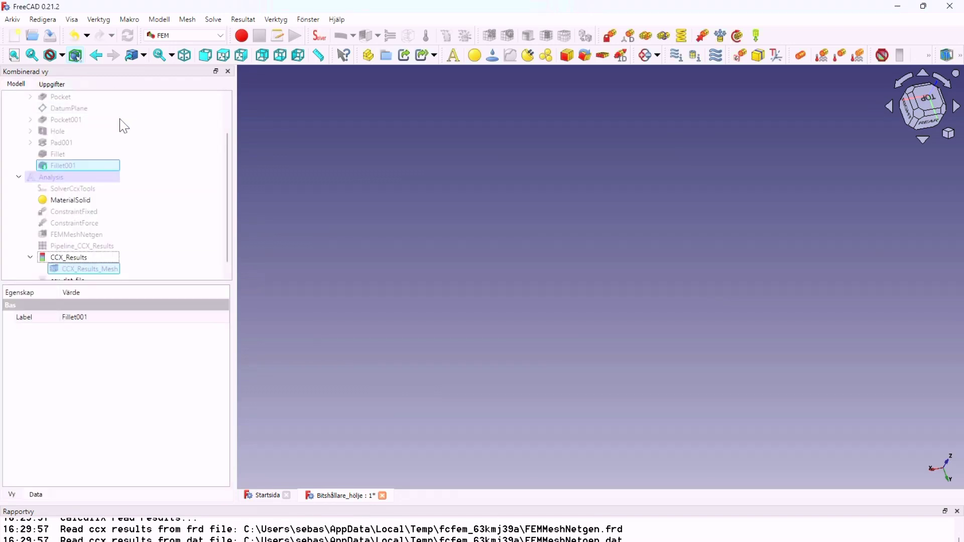
Show all hidden objects again: FEM mesh, force and fixed constraints, origin planes and colour legend.
{"action": "scroll", "coordinate": [153, 218], "scroll_direction": "down", "scroll_amount": 1}
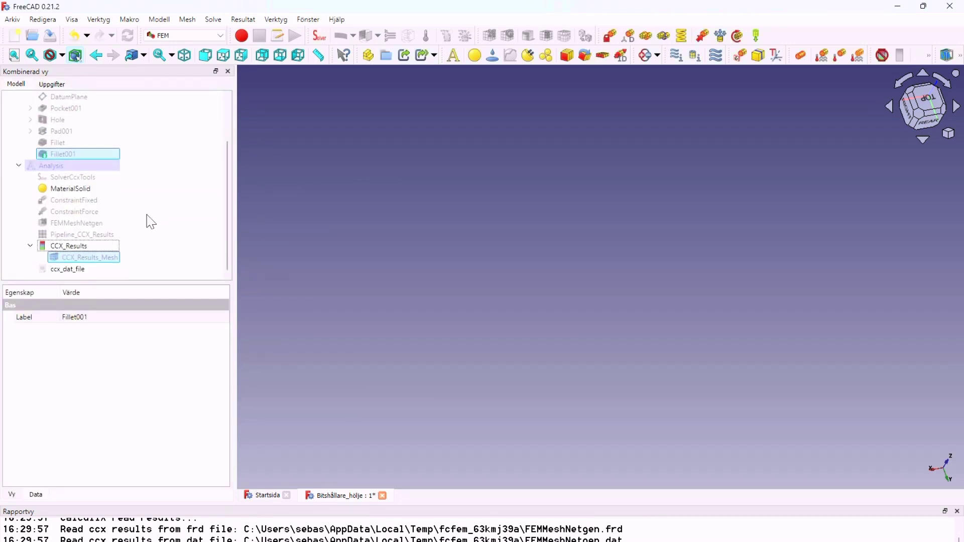
{"action": "scroll", "coordinate": [151, 221], "scroll_direction": "up", "scroll_amount": 3}
{"action": "scroll", "coordinate": [152, 221], "scroll_direction": "down", "scroll_amount": 2}
{"action": "scroll", "coordinate": [154, 221], "scroll_direction": "up", "scroll_amount": 2}
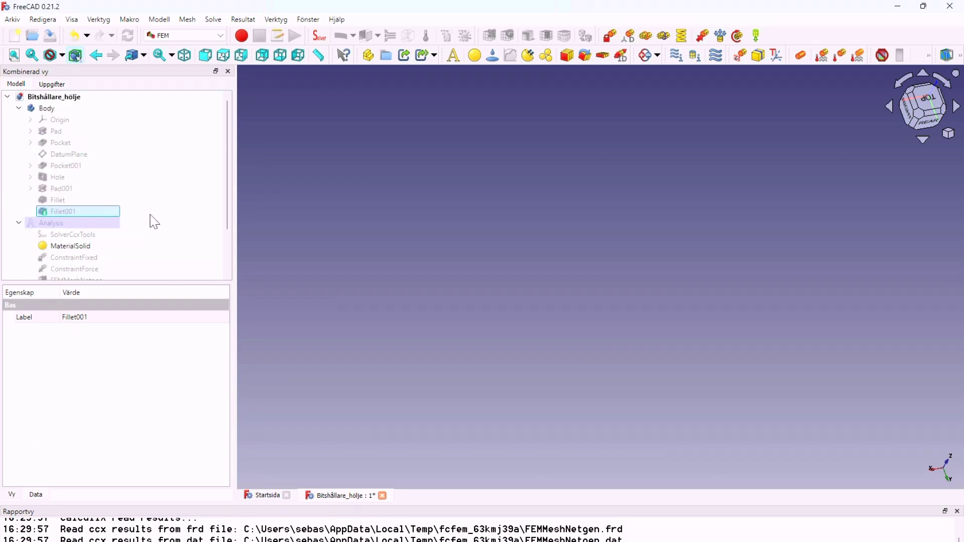
{"action": "scroll", "coordinate": [138, 201], "scroll_direction": "down", "scroll_amount": 2}
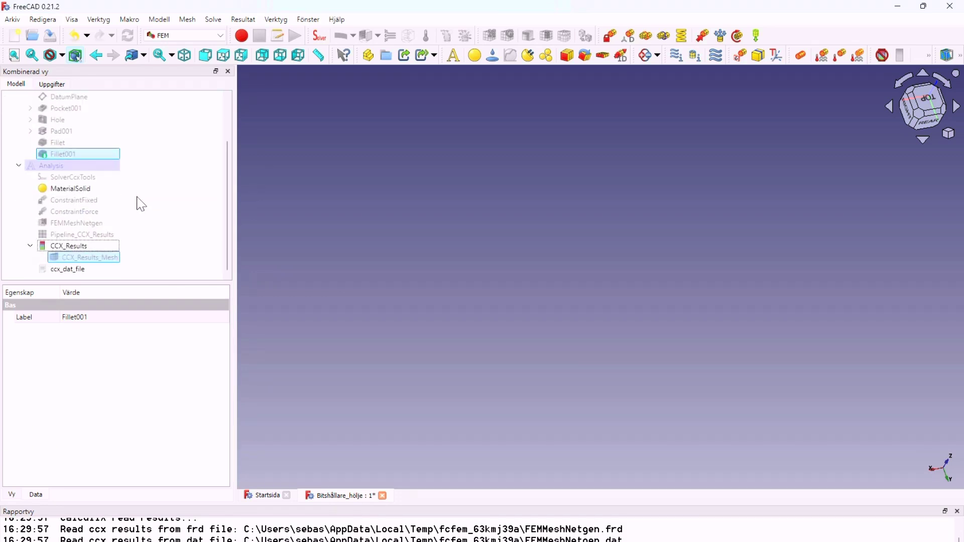
{"action": "scroll", "coordinate": [134, 196], "scroll_direction": "up", "scroll_amount": 1}
{"action": "scroll", "coordinate": [134, 195], "scroll_direction": "down", "scroll_amount": 1}
{"action": "left_click", "coordinate": [68, 170]}
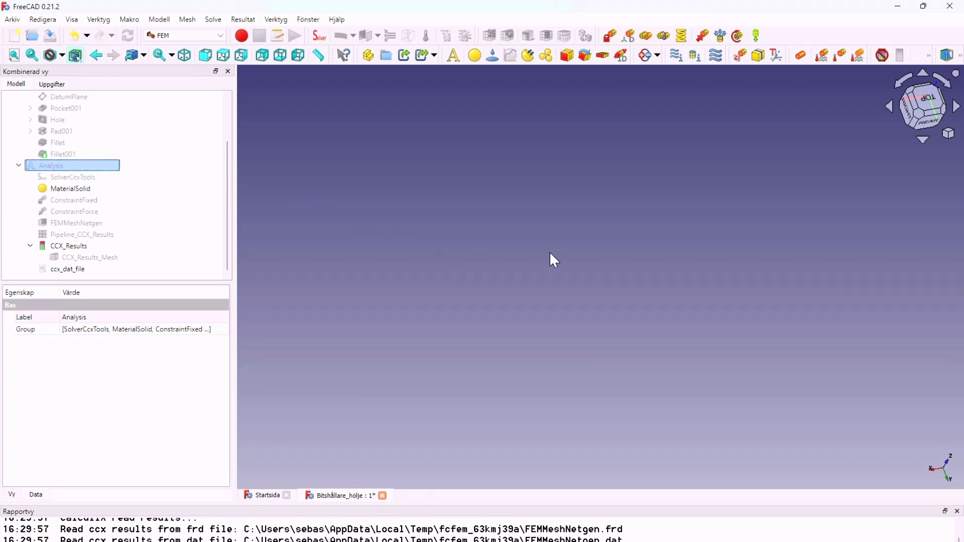
{"action": "left_click", "coordinate": [594, 246]}
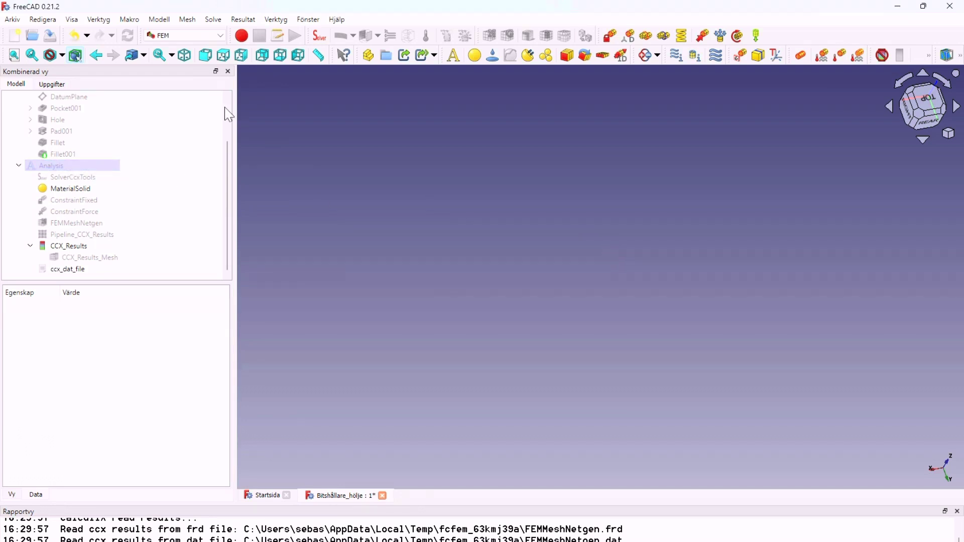
{"action": "left_click", "coordinate": [73, 21]}
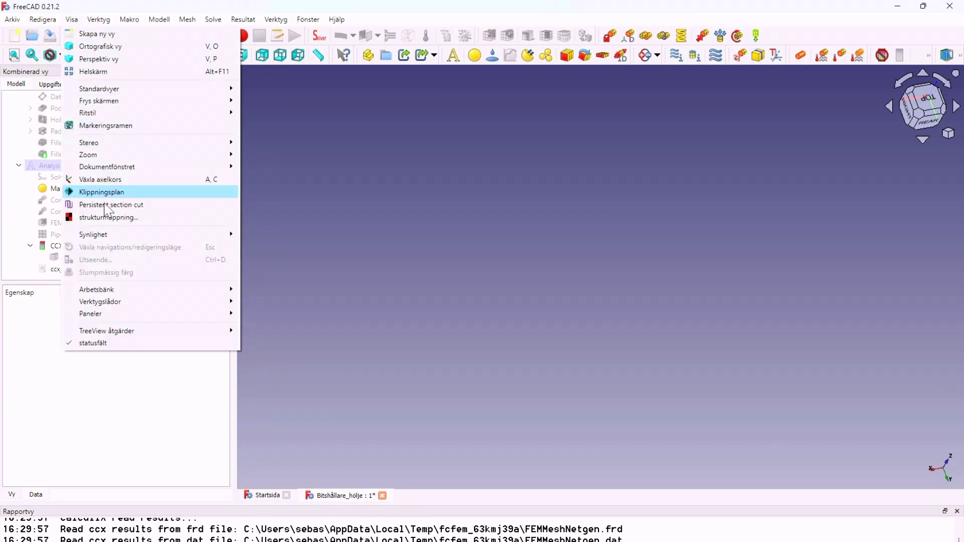
{"action": "mouse_move", "coordinate": [94, 234]}
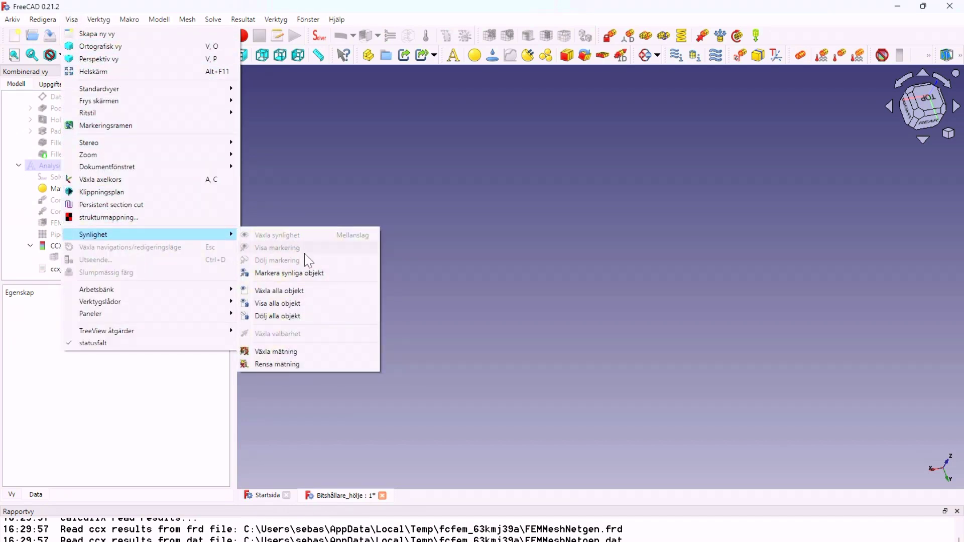
{"action": "left_click", "coordinate": [291, 304]}
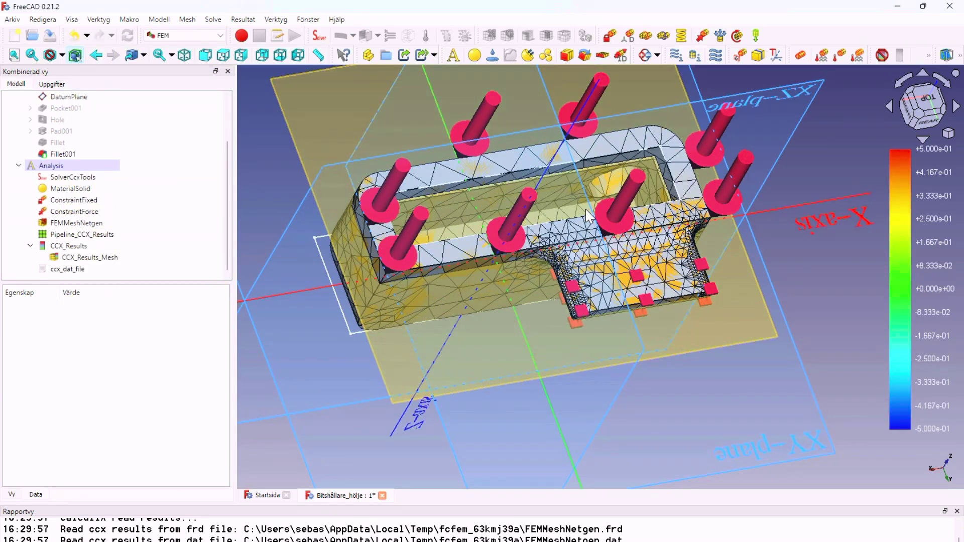
{"action": "scroll", "coordinate": [587, 216], "scroll_direction": "down", "scroll_amount": 3}
{"action": "scroll", "coordinate": [491, 140], "scroll_direction": "up", "scroll_amount": 3}
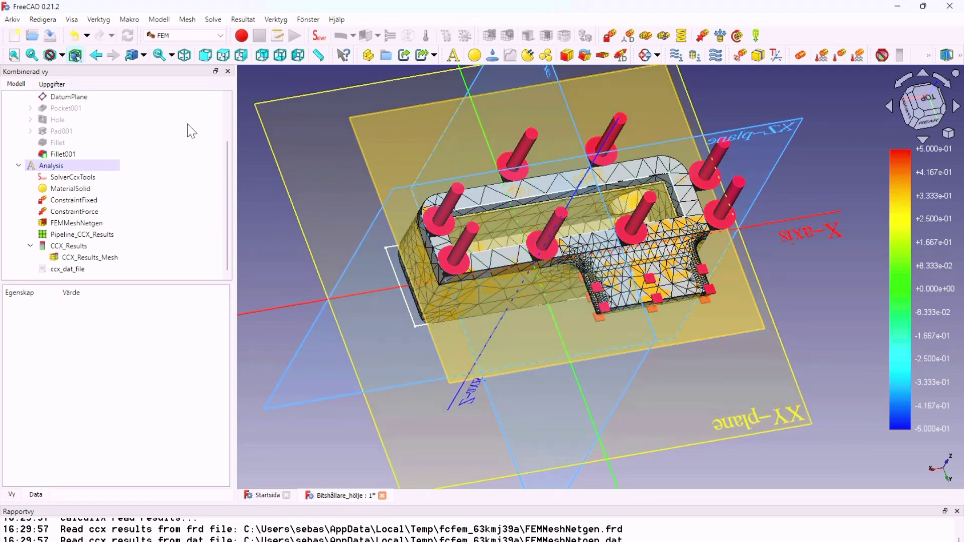
Hide the Origin planes and axes and the DatumPlane from the 3D view.
{"action": "scroll", "coordinate": [43, 115], "scroll_direction": "up", "scroll_amount": 2}
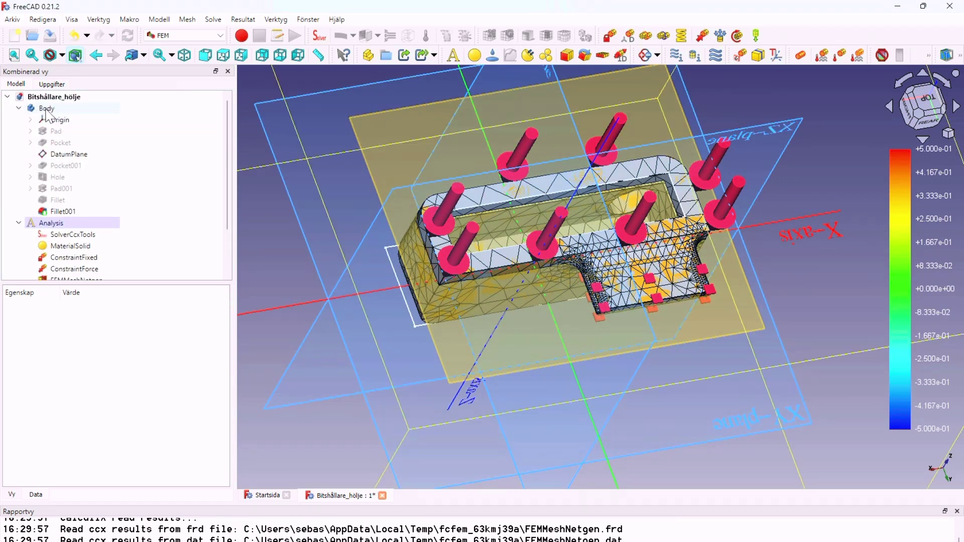
{"action": "left_click", "coordinate": [57, 123]}
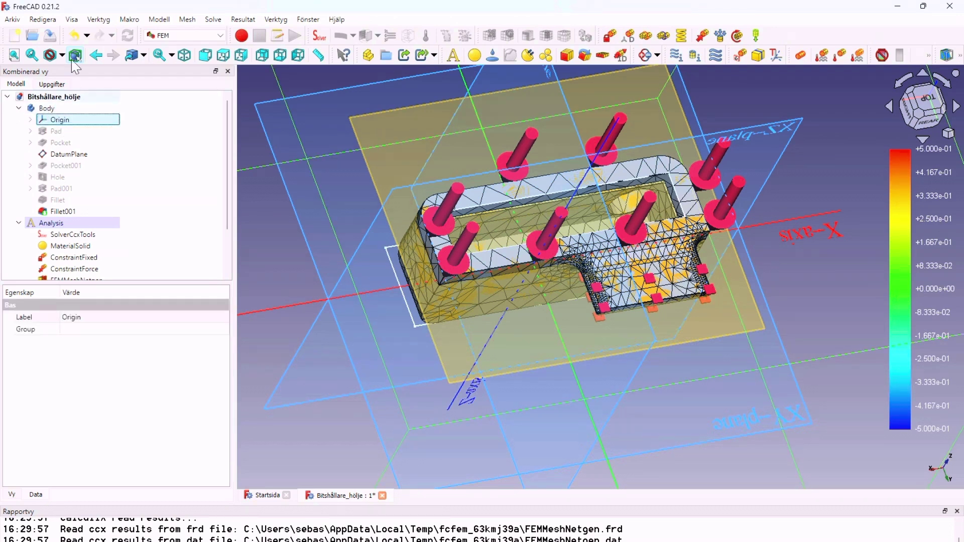
{"action": "left_click", "coordinate": [72, 20]}
{"action": "mouse_move", "coordinate": [93, 234]}
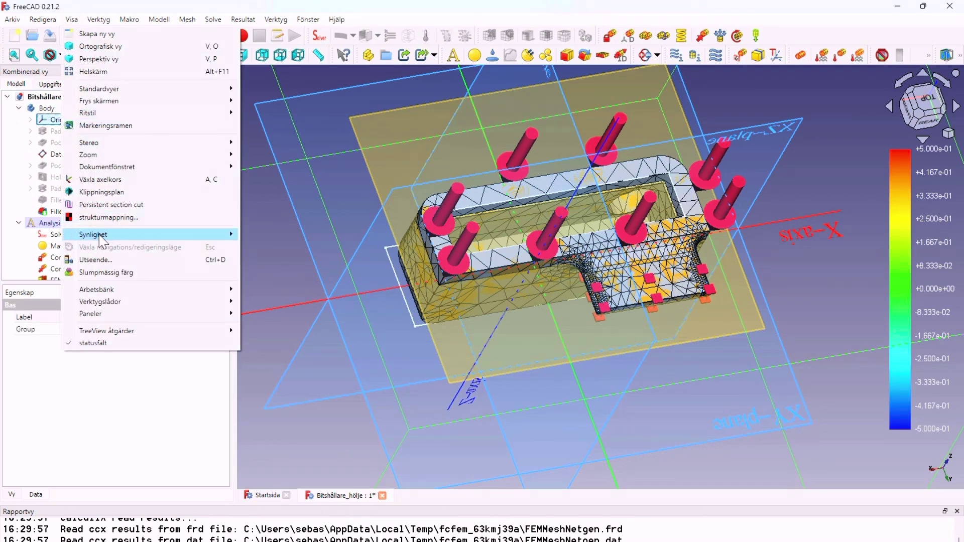
{"action": "left_click", "coordinate": [301, 235]}
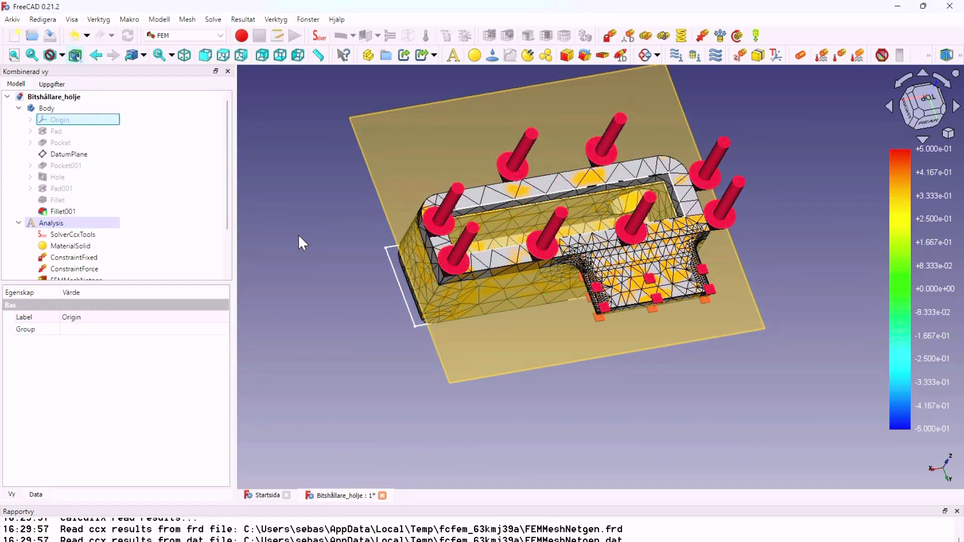
{"action": "left_click", "coordinate": [70, 154]}
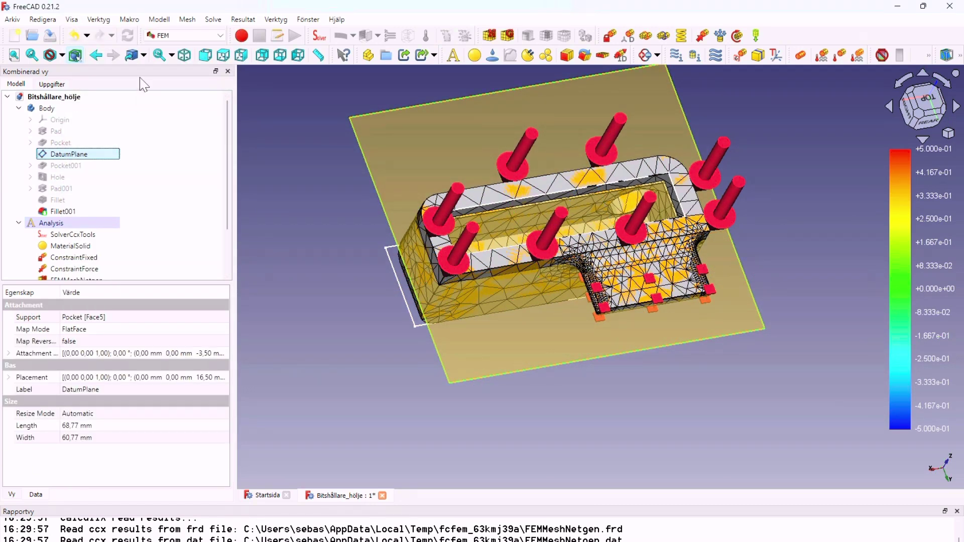
{"action": "left_click", "coordinate": [98, 20]}
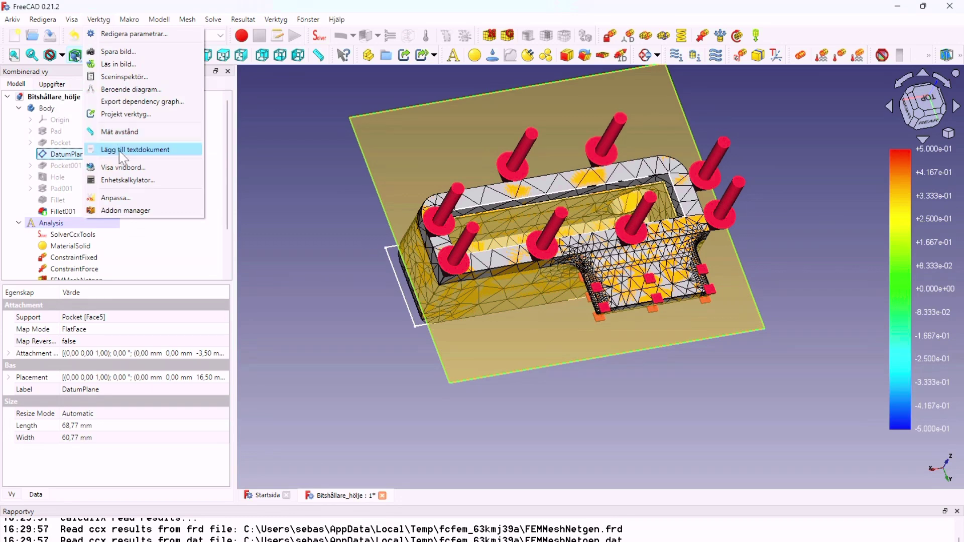
{"action": "left_click", "coordinate": [72, 20]}
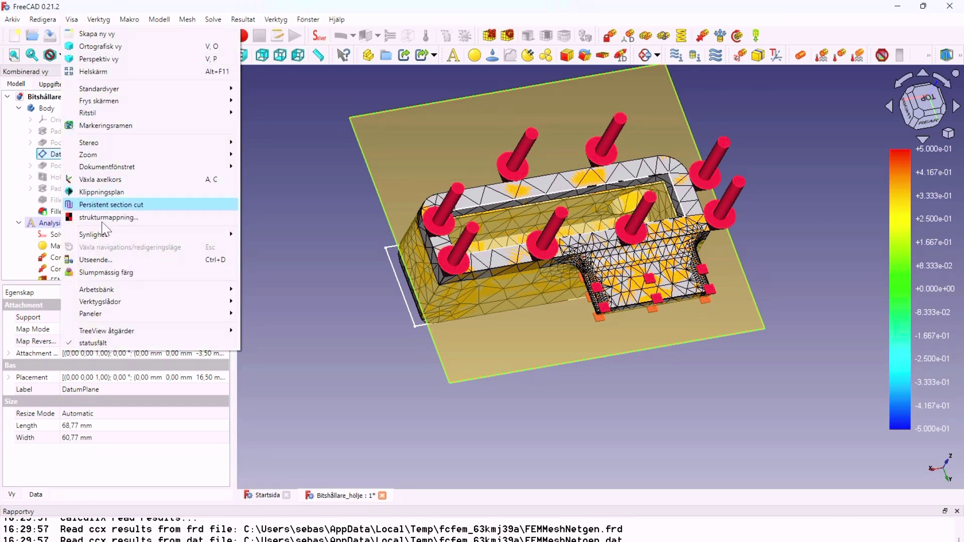
{"action": "mouse_move", "coordinate": [93, 234]}
{"action": "left_click", "coordinate": [263, 236]}
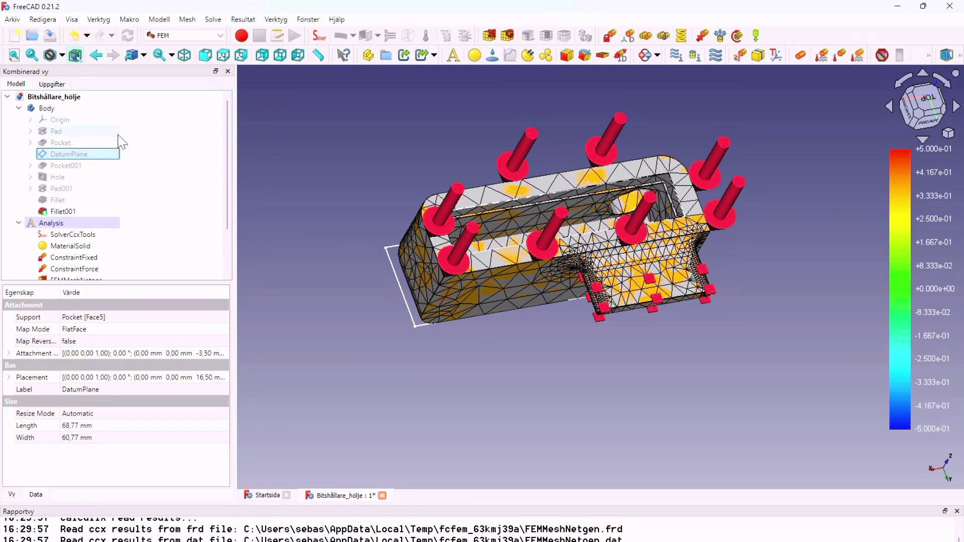
Hide the Body solid so only the FEM mesh, constraints and legend remain, then select the Analysis.
{"action": "scroll", "coordinate": [124, 145], "scroll_direction": "down", "scroll_amount": 1}
{"action": "scroll", "coordinate": [127, 150], "scroll_direction": "down", "scroll_amount": 1}
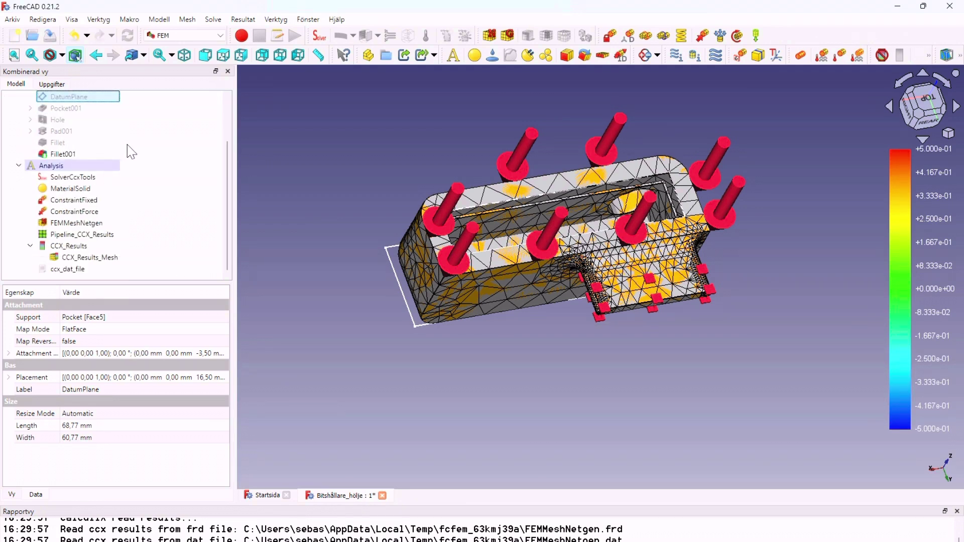
{"action": "scroll", "coordinate": [146, 164], "scroll_direction": "up", "scroll_amount": 2}
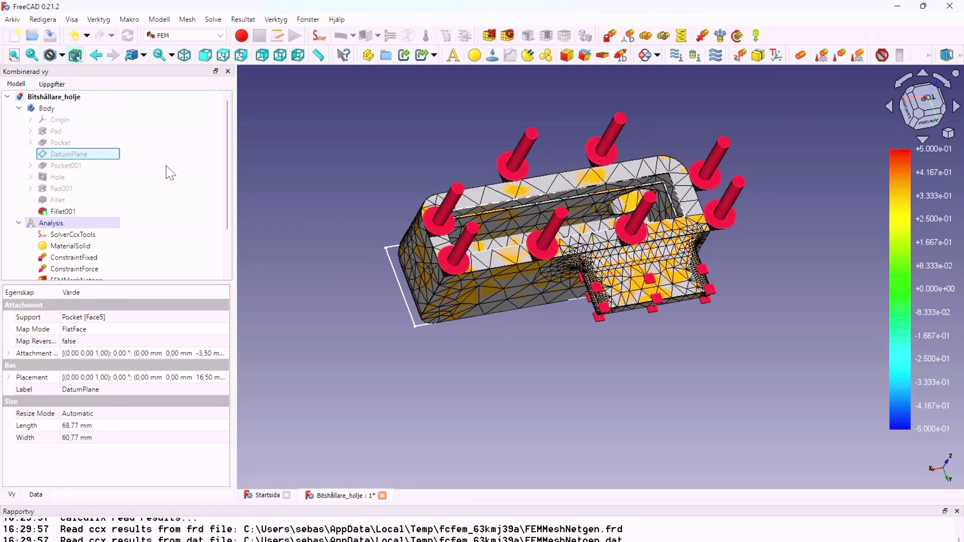
{"action": "left_click", "coordinate": [50, 110]}
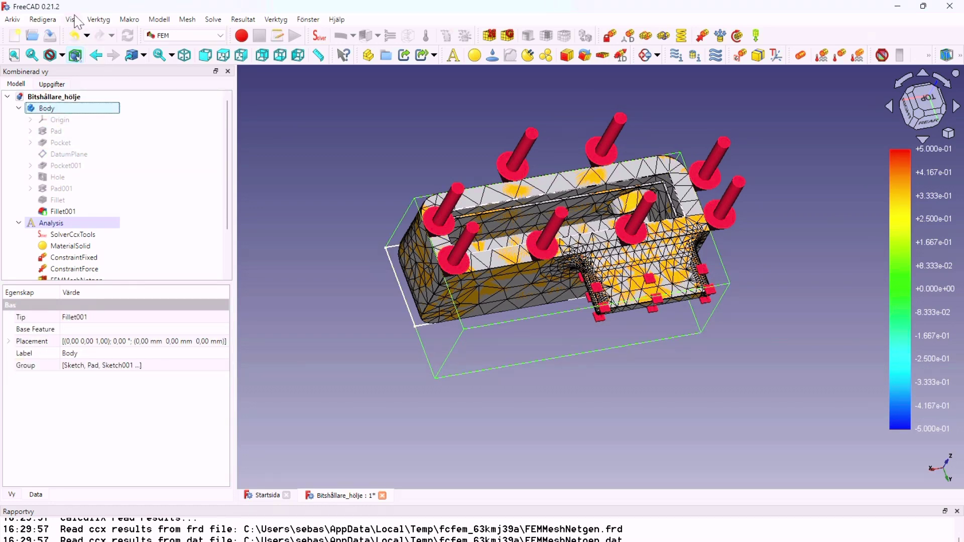
{"action": "left_click", "coordinate": [99, 19]}
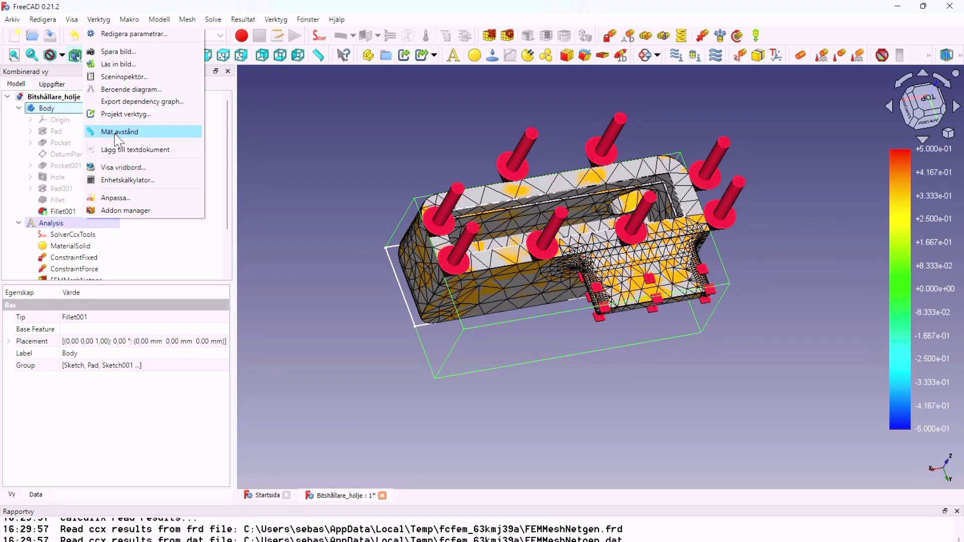
{"action": "mouse_move", "coordinate": [70, 19]}
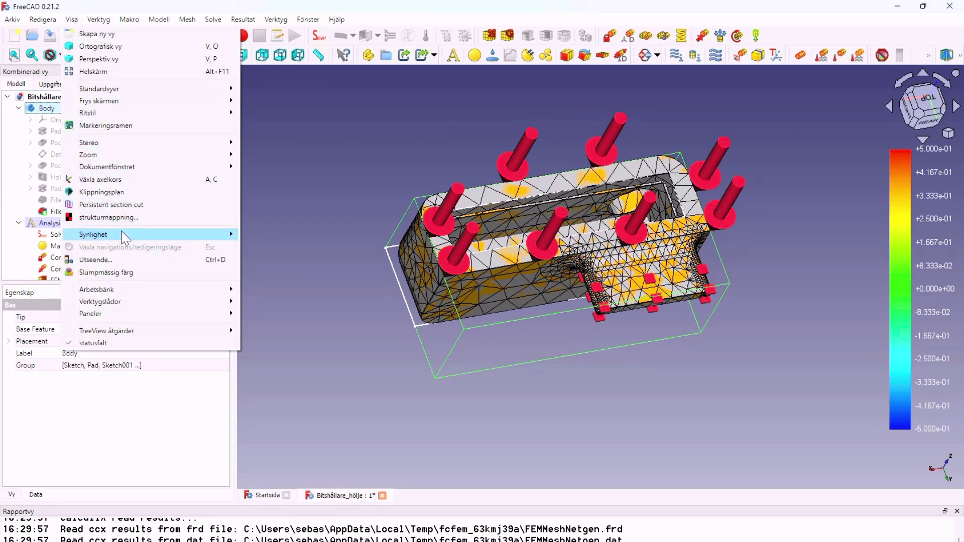
{"action": "mouse_move", "coordinate": [94, 234]}
{"action": "left_click", "coordinate": [275, 233]}
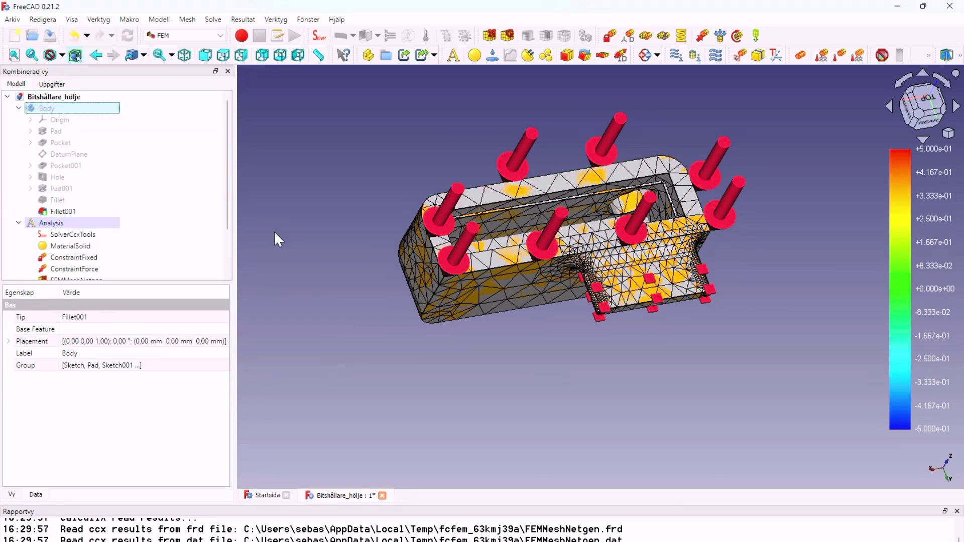
{"action": "scroll", "coordinate": [130, 190], "scroll_direction": "down", "scroll_amount": 1}
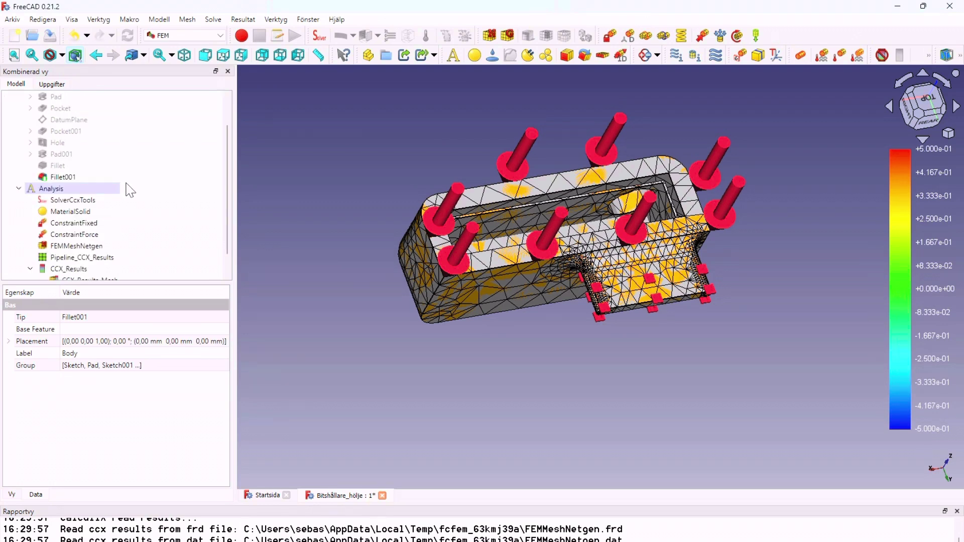
{"action": "left_click", "coordinate": [491, 200]}
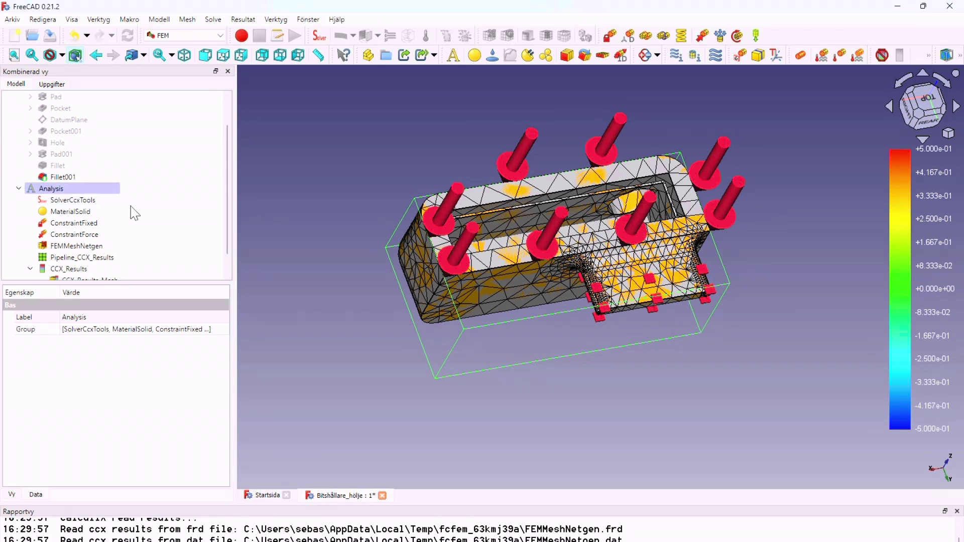
{"action": "scroll", "coordinate": [129, 213], "scroll_direction": "down", "scroll_amount": 1}
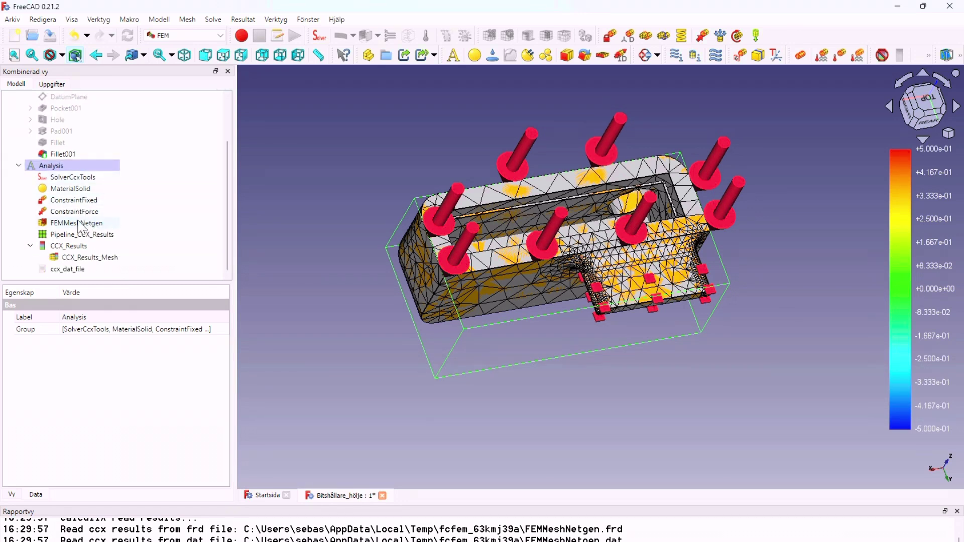
Change the Belastning load value in ConstraintForce and confirm it.
{"action": "double_click", "coordinate": [73, 213]}
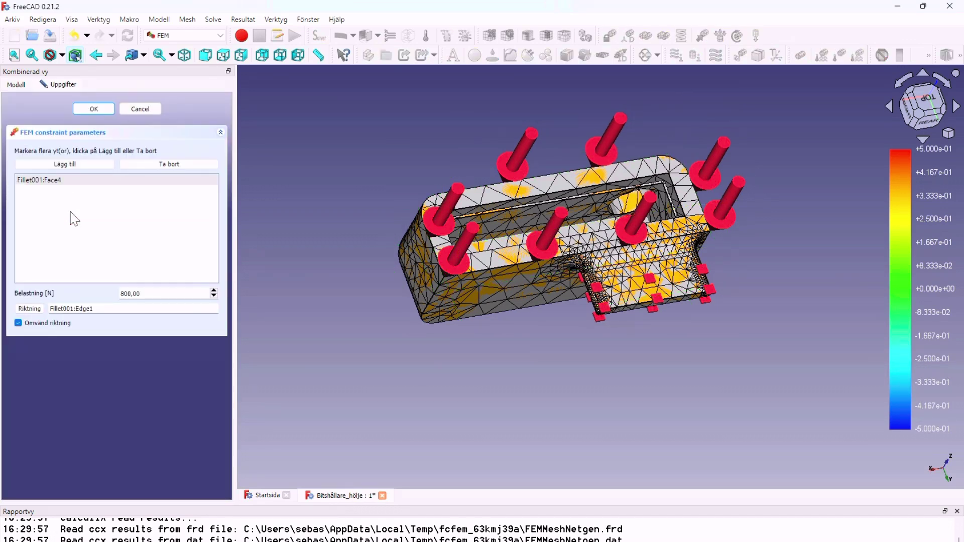
{"action": "left_click", "coordinate": [125, 294]}
{"action": "left_click", "coordinate": [95, 109]}
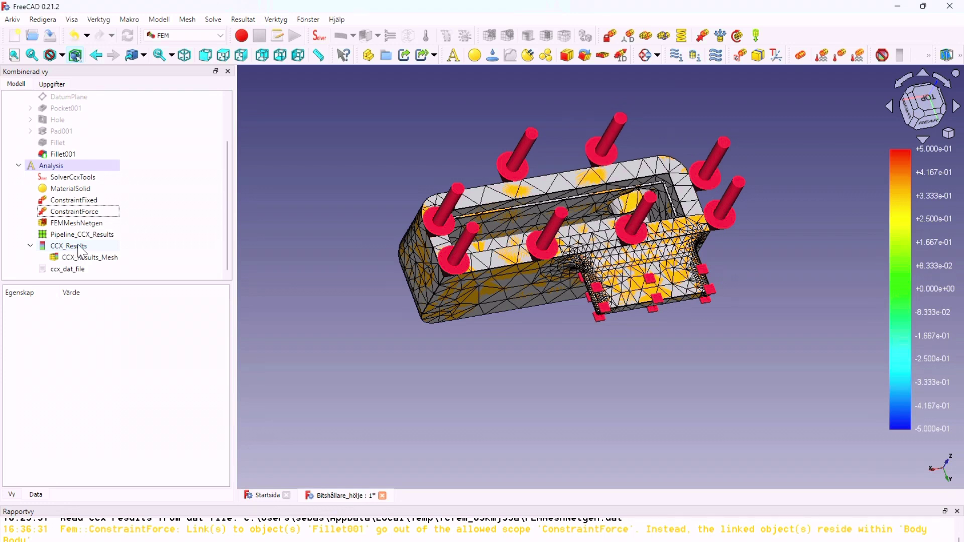
Write the .inp file, re-run CalculiX, and close the finished solver to load new CCX_Results.
{"action": "double_click", "coordinate": [74, 178]}
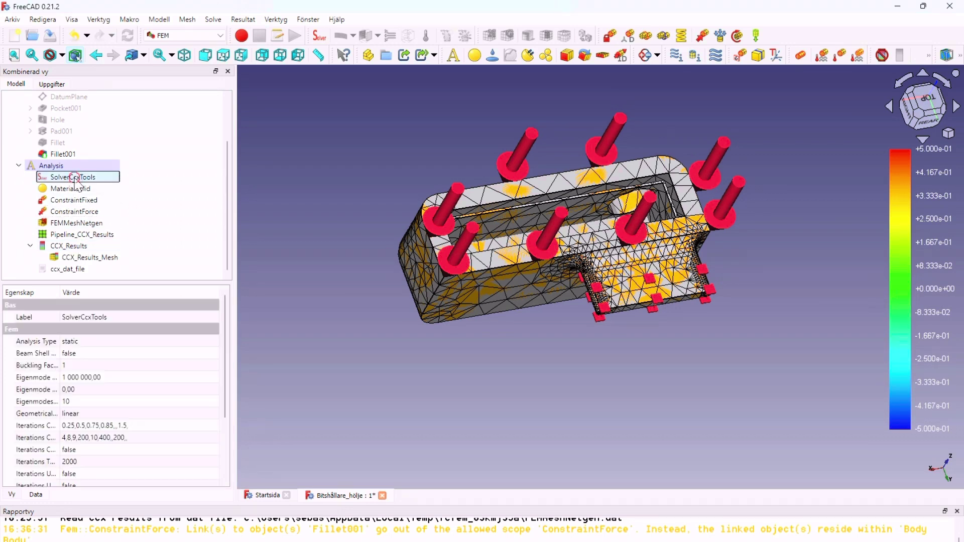
{"action": "left_click", "coordinate": [80, 244]}
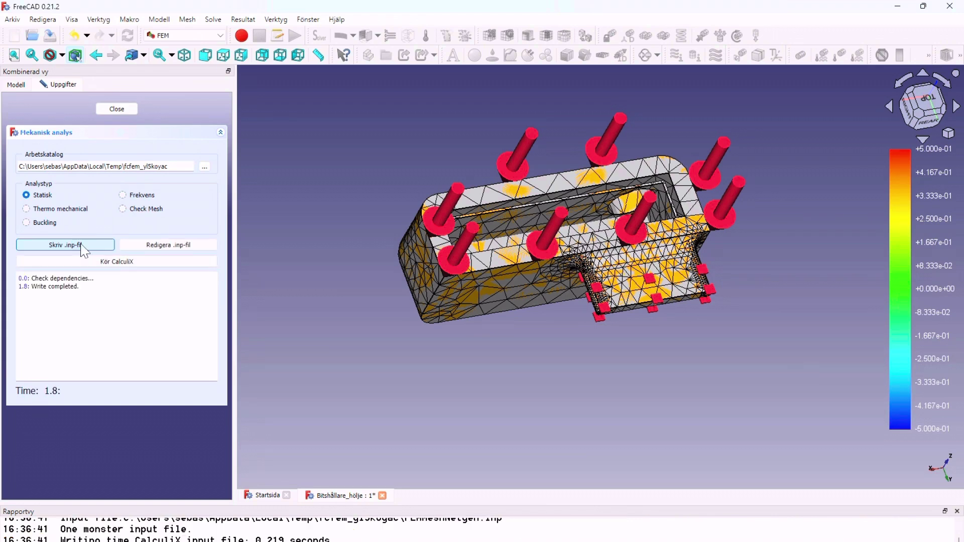
{"action": "left_click", "coordinate": [122, 262]}
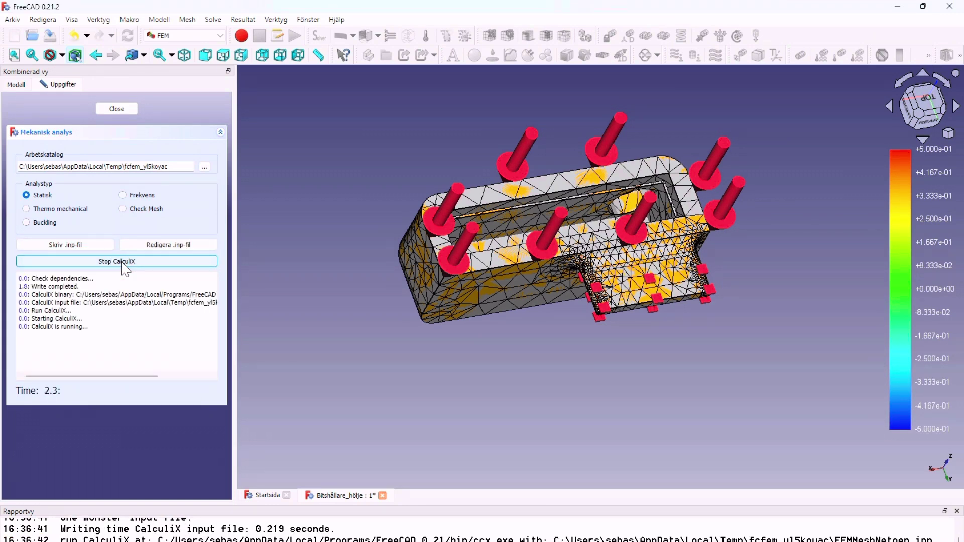
{"action": "left_click", "coordinate": [121, 262]}
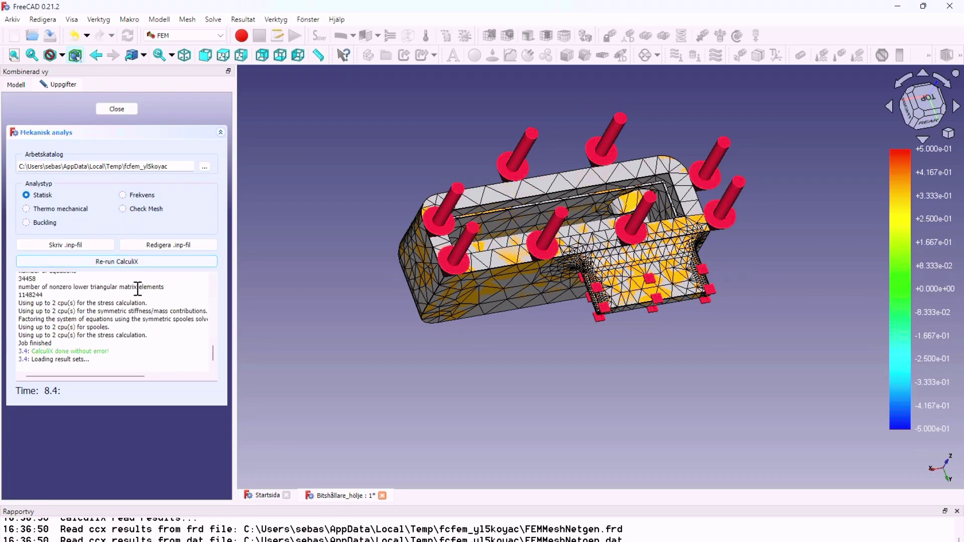
{"action": "left_click", "coordinate": [116, 109]}
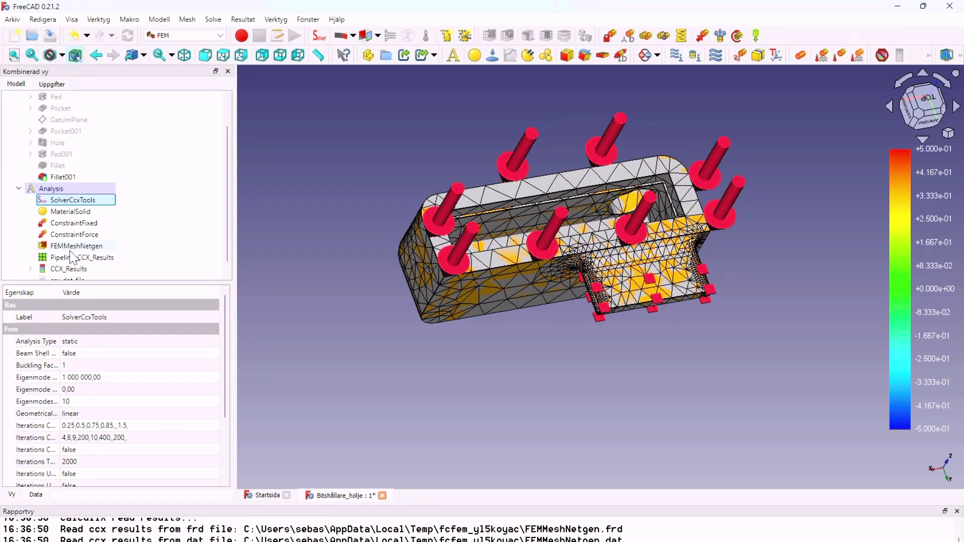
{"action": "scroll", "coordinate": [71, 253], "scroll_direction": "down", "scroll_amount": 1}
{"action": "left_click", "coordinate": [70, 257]}
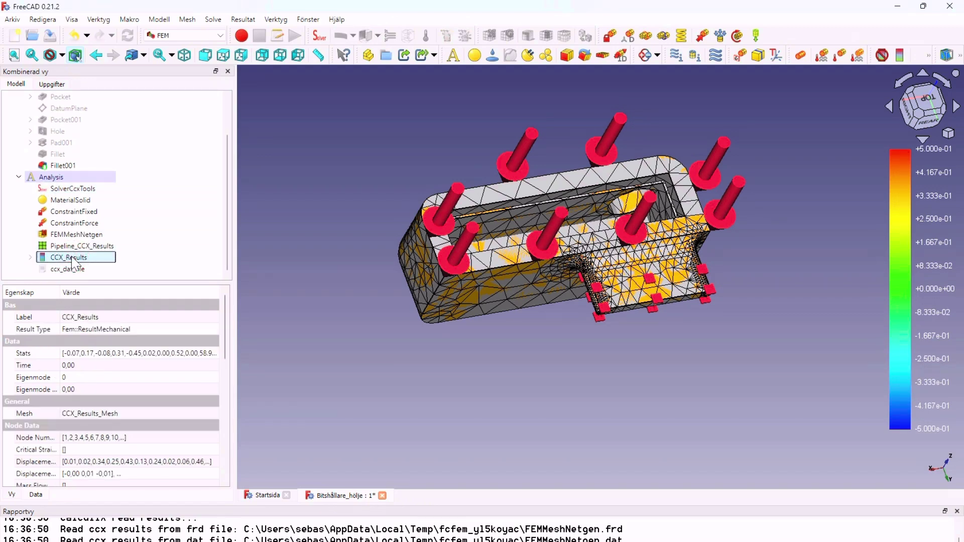
Open the new CCX_Results von Mises view (741,91 Pa to 58,96 MPa) and hide the grey part.
{"action": "double_click", "coordinate": [71, 257]}
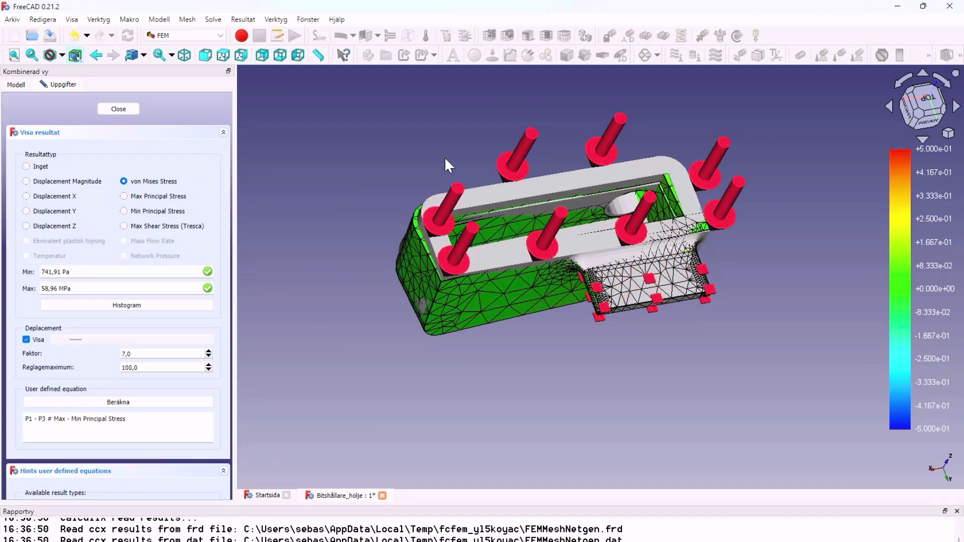
{"action": "left_click", "coordinate": [501, 191]}
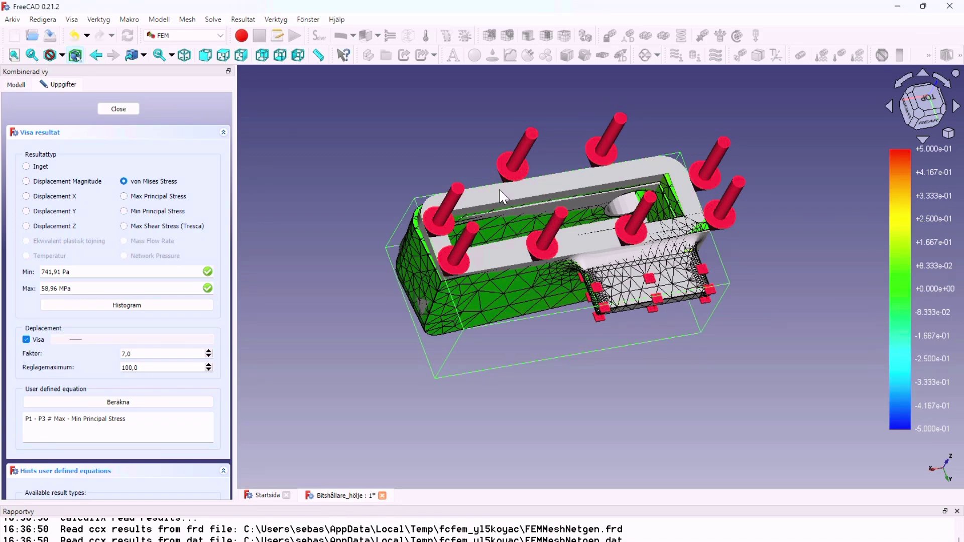
{"action": "right_click", "coordinate": [505, 190]}
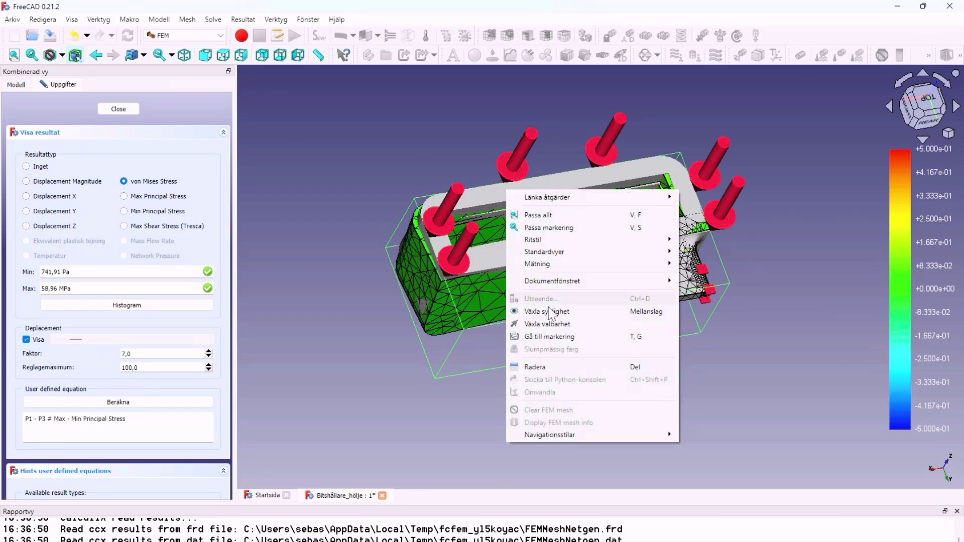
{"action": "left_click", "coordinate": [551, 315]}
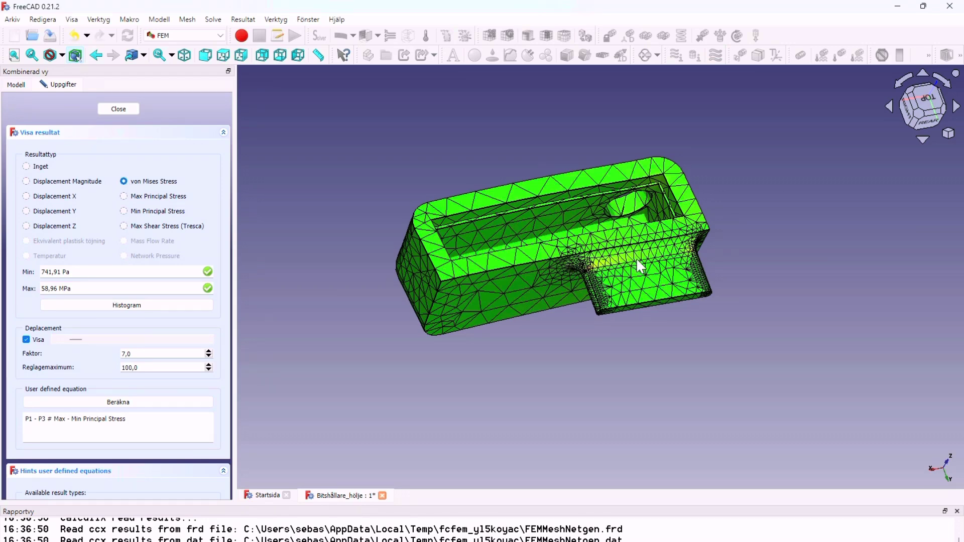
Check Max Shear Stress (Tresca), then show Max Principal Stress (-18,45 to 75,93 MPa) from behind.
{"action": "scroll", "coordinate": [638, 261], "scroll_direction": "up", "scroll_amount": 3}
{"action": "scroll", "coordinate": [635, 258], "scroll_direction": "up", "scroll_amount": 2}
{"action": "scroll", "coordinate": [633, 261], "scroll_direction": "down", "scroll_amount": 5}
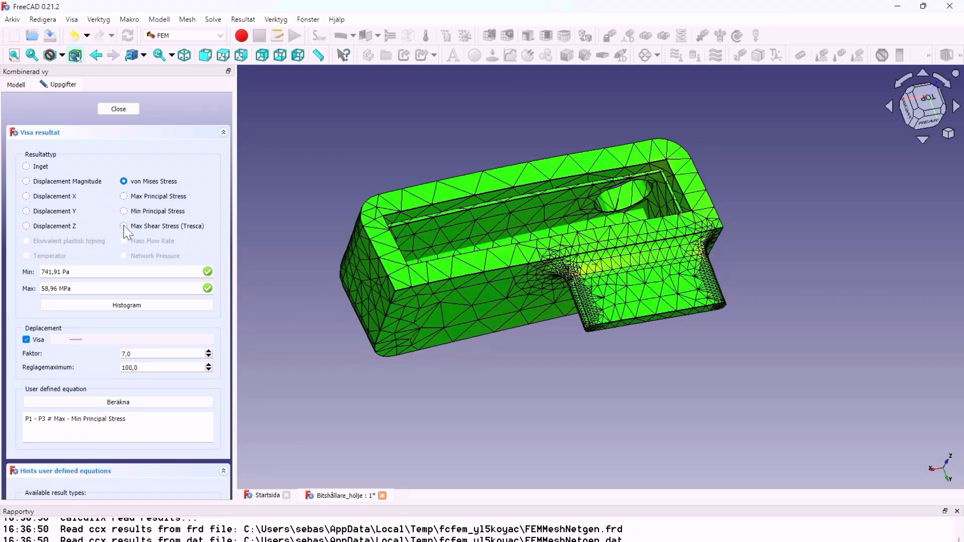
{"action": "left_click", "coordinate": [124, 226]}
{"action": "left_click", "coordinate": [125, 197]}
{"action": "mouse_move", "coordinate": [706, 327]}
{"action": "middle_mouse_down"}
{"action": "mouse_move", "coordinate": [713, 255]}
{"action": "mouse_move", "coordinate": [810, 252]}
{"action": "mouse_move", "coordinate": [832, 287]}
{"action": "middle_mouse_up"}
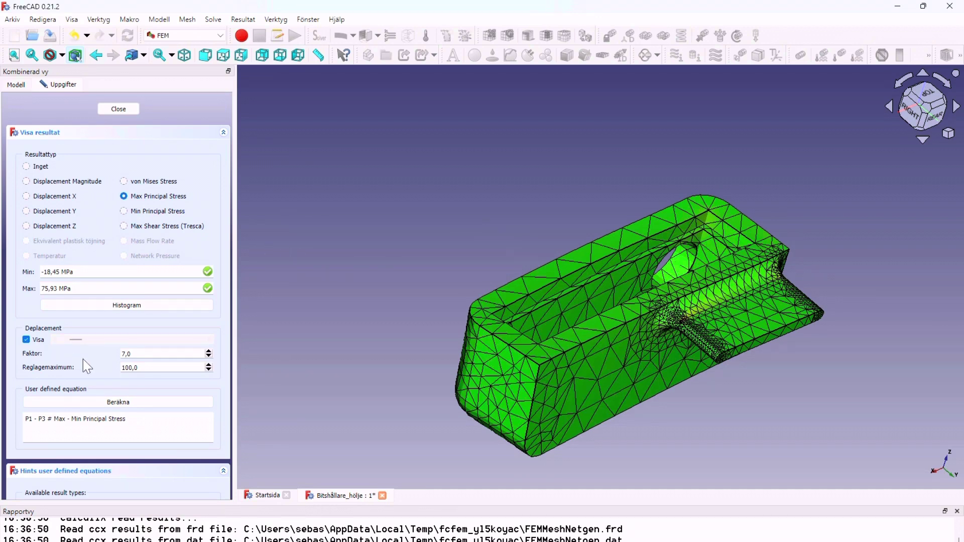
Show displacement magnitude (0,00–0,52 mm) in isometric view, then raise the deformation scale.
{"action": "left_click", "coordinate": [27, 181]}
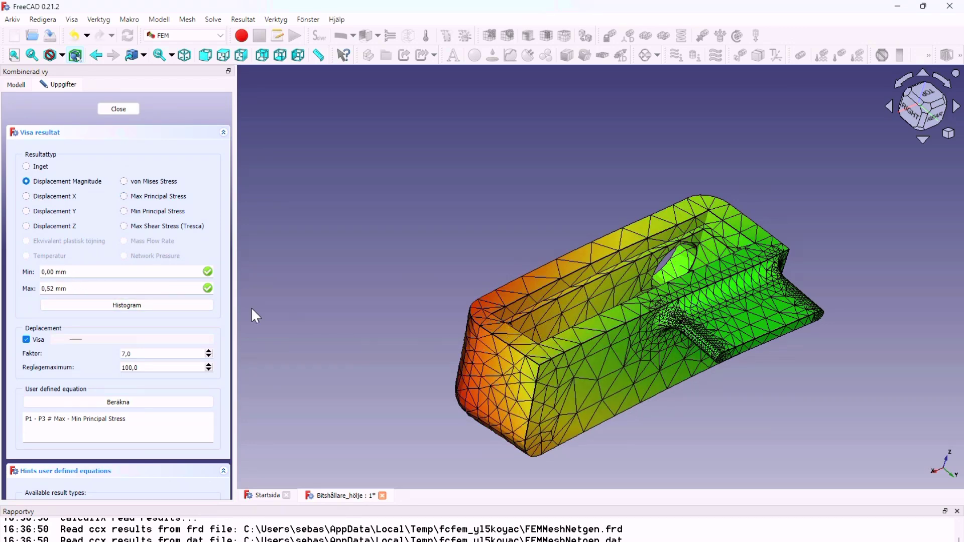
{"action": "mouse_move", "coordinate": [454, 384]}
{"action": "middle_mouse_down"}
{"action": "mouse_move", "coordinate": [577, 292]}
{"action": "mouse_move", "coordinate": [672, 319]}
{"action": "mouse_move", "coordinate": [639, 282]}
{"action": "mouse_move", "coordinate": [574, 323]}
{"action": "mouse_move", "coordinate": [518, 336]}
{"action": "middle_mouse_up"}
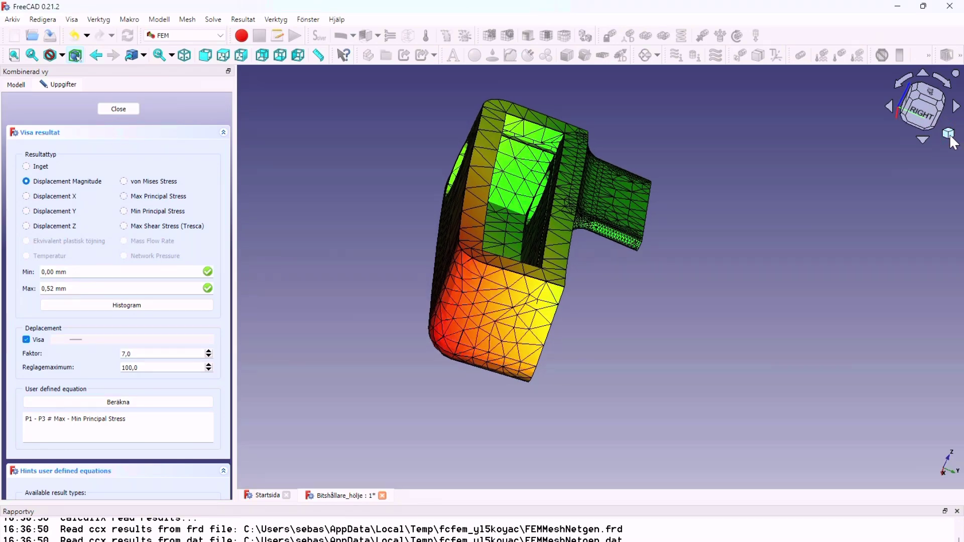
{"action": "left_click", "coordinate": [948, 134]}
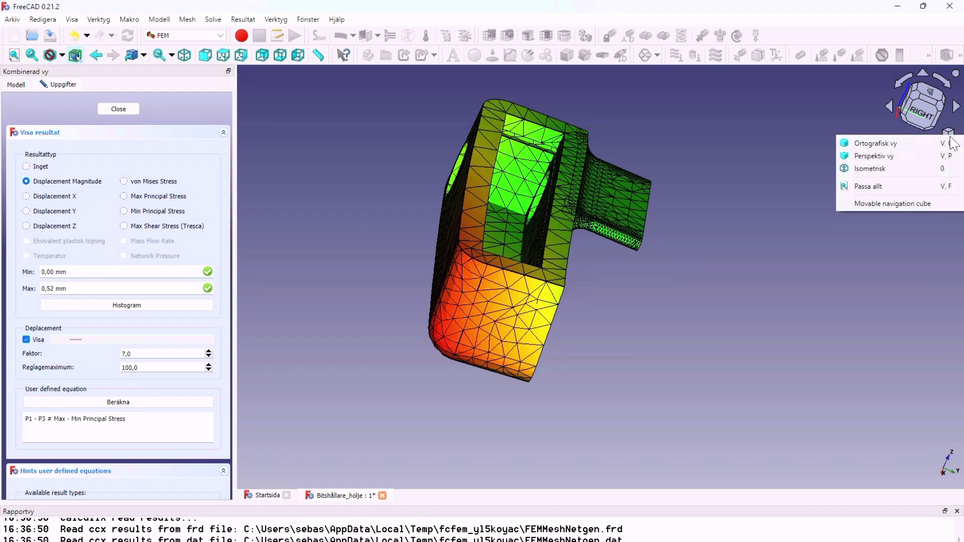
{"action": "left_click", "coordinate": [877, 173]}
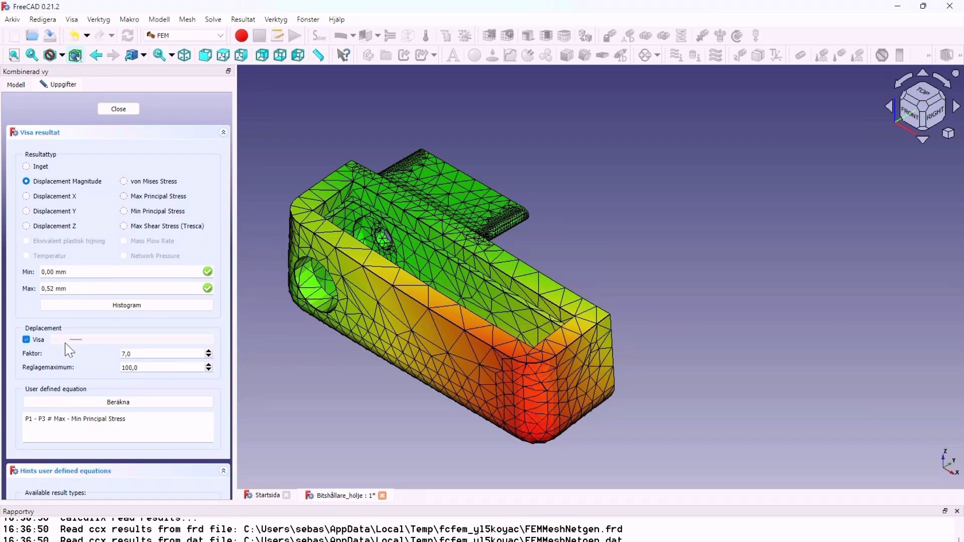
{"action": "mouse_move", "coordinate": [75, 340]}
{"action": "left_mouse_down"}
{"action": "mouse_move", "coordinate": [98, 340]}
{"action": "mouse_move", "coordinate": [74, 340]}
{"action": "left_mouse_up"}
Show Max Principal Stress (-18,45 to 75,93 MPa) with deformation factor set to about 19.
{"action": "left_click", "coordinate": [123, 196]}
{"action": "left_click_drag", "start_coordinate": [74, 341], "coordinate": [120, 345]}
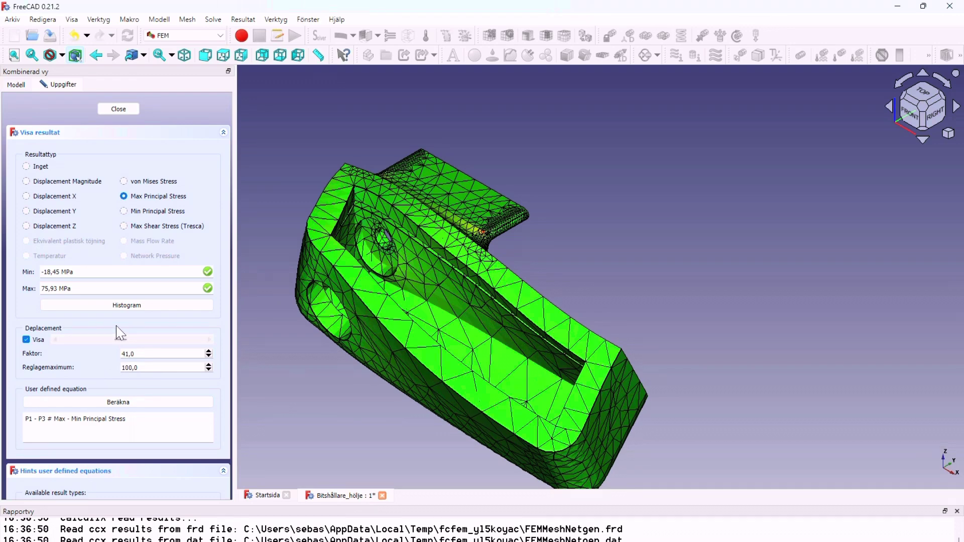
{"action": "left_click_drag", "start_coordinate": [113, 346], "coordinate": [86, 348]}
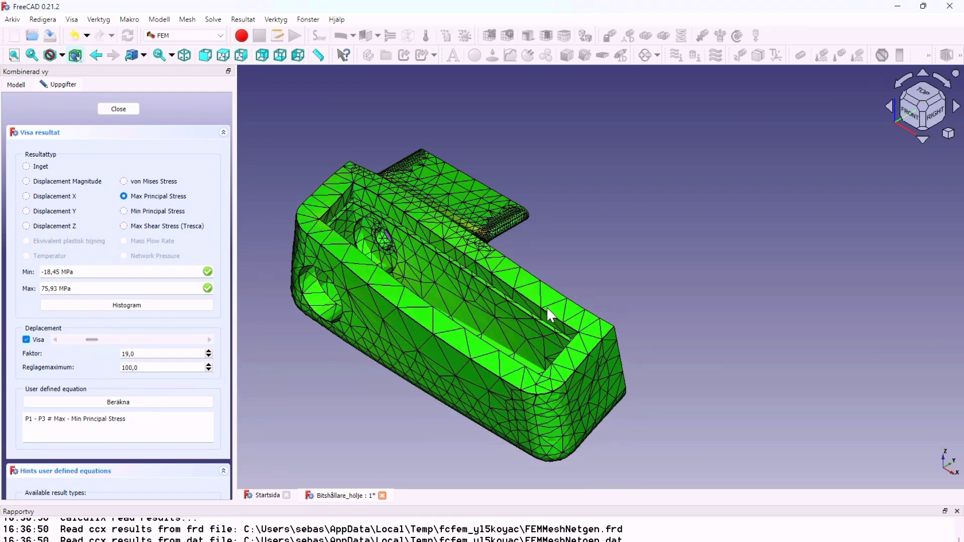